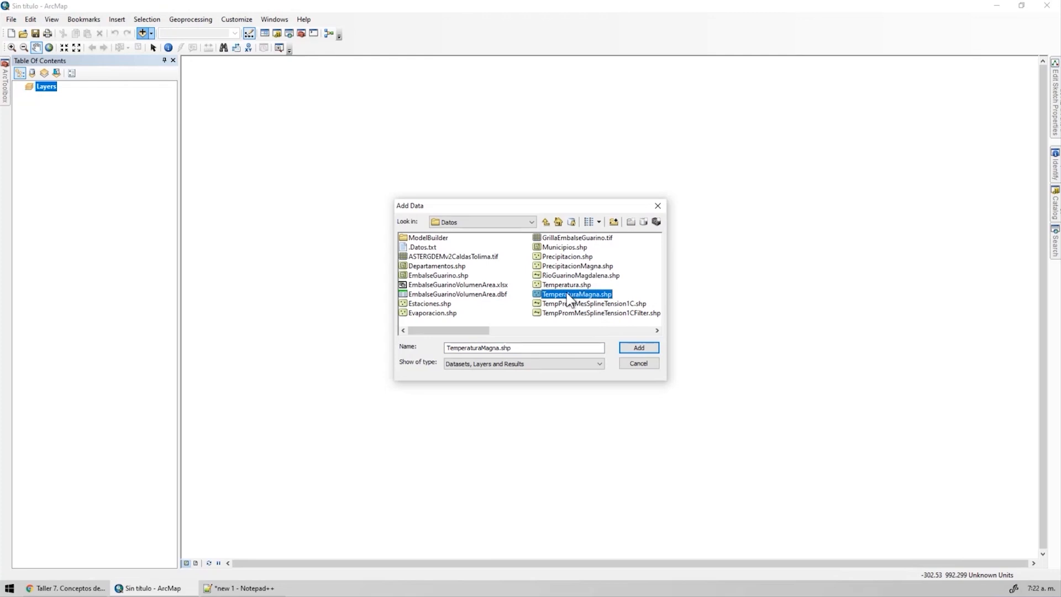
Add the TemperaturaMagna.shp and Municipios.shp layers from the Datos folder to the map.
left_click(648, 347)
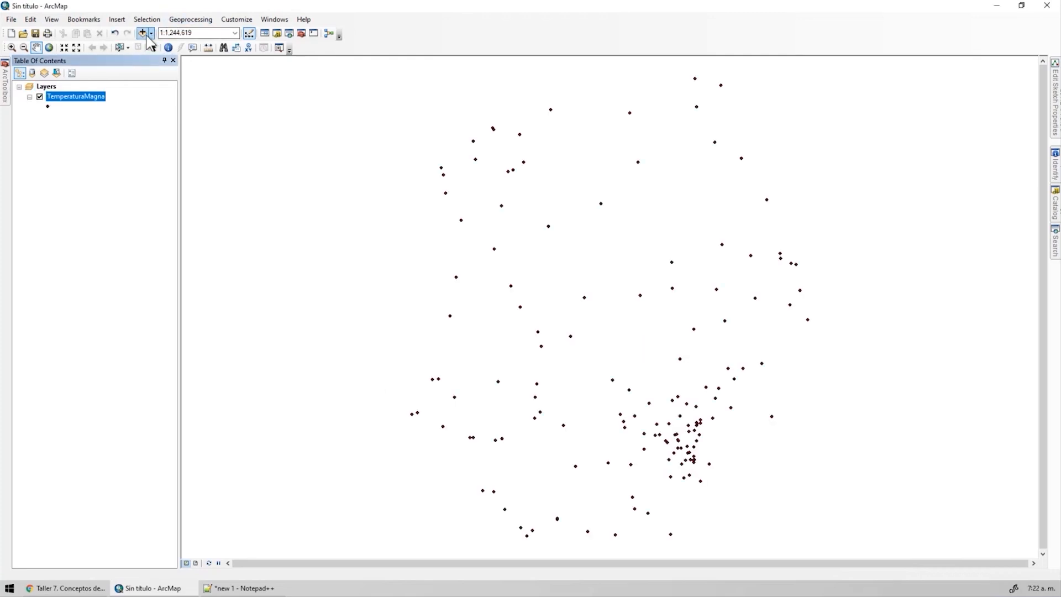
left_click(144, 34)
left_click(575, 249)
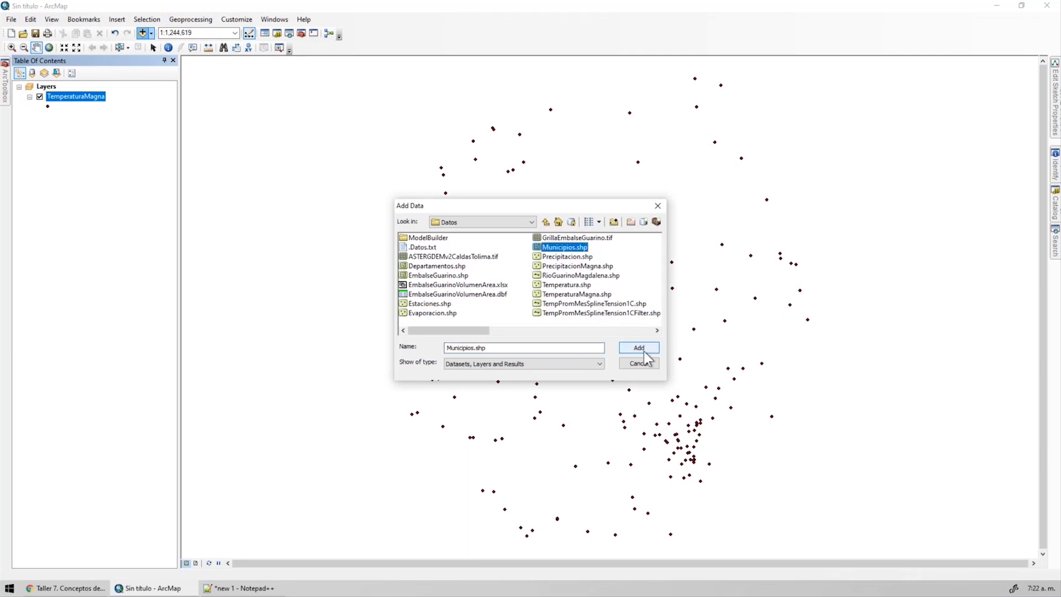
left_click(644, 350)
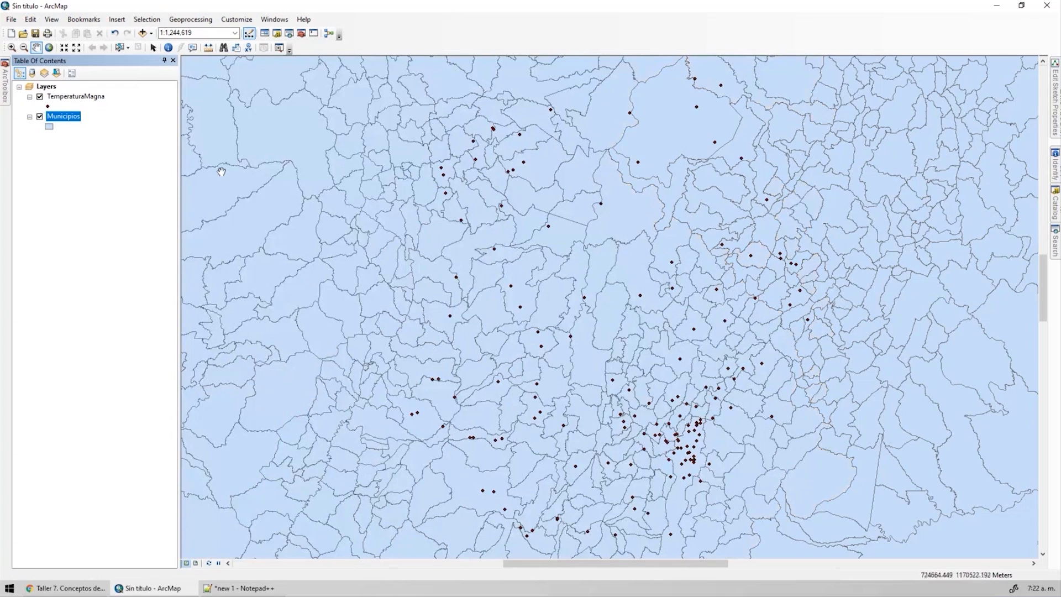
Examine the TemperaturaMagna layer's source properties for its projected coordinate system and linear unit.
left_click(90, 96)
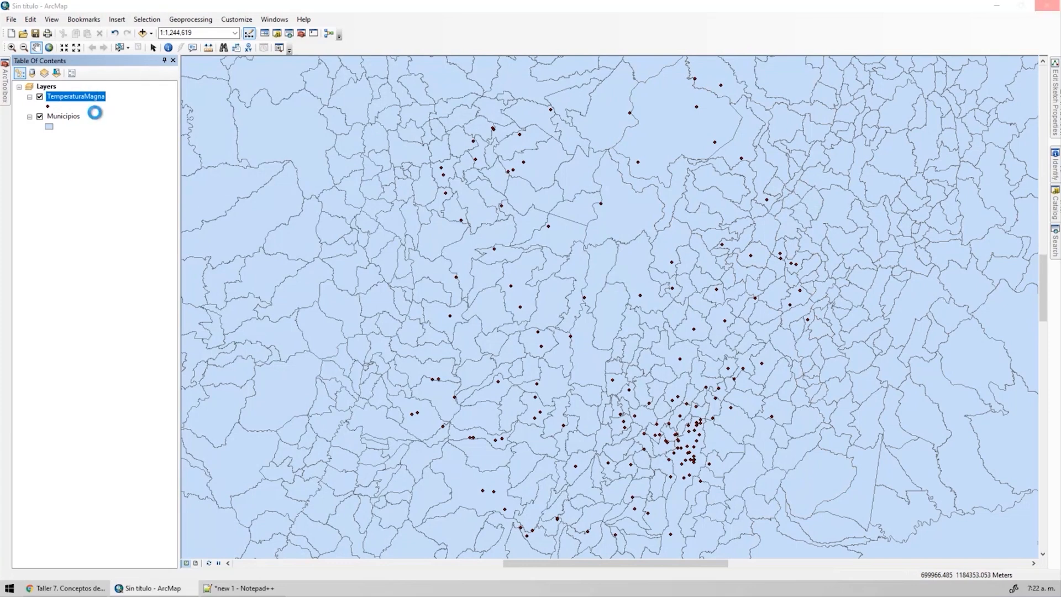
left_click(395, 173)
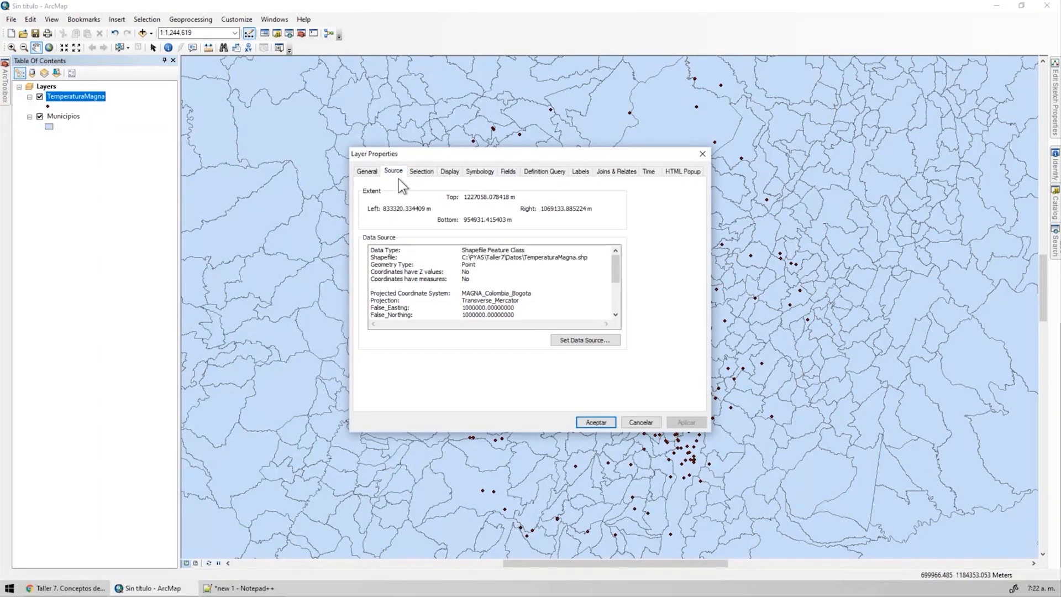
scroll(525, 287, "down", 1)
scroll(610, 281, "down", 2)
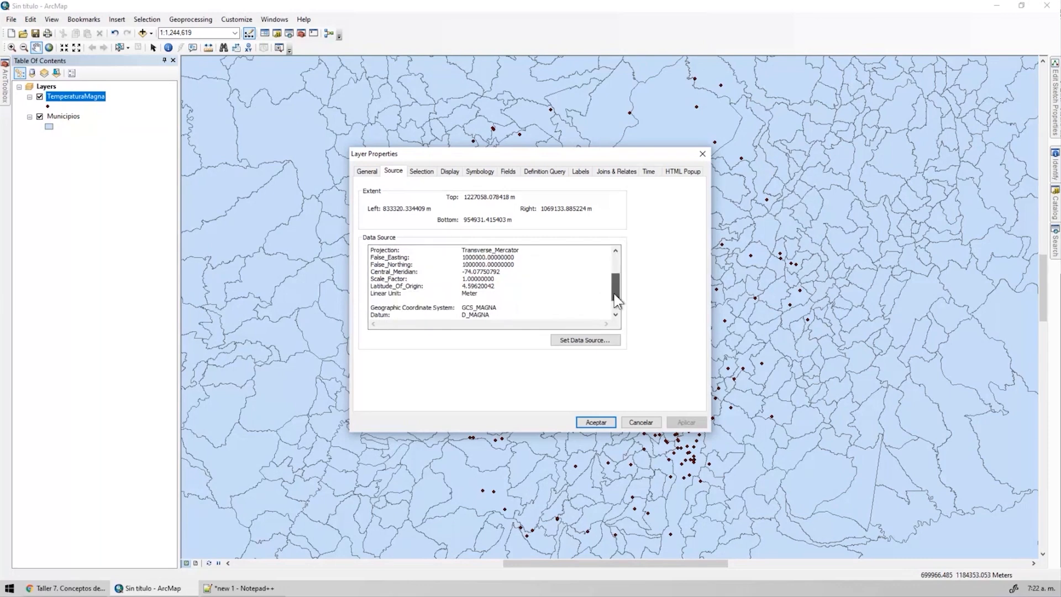
double_click(469, 278)
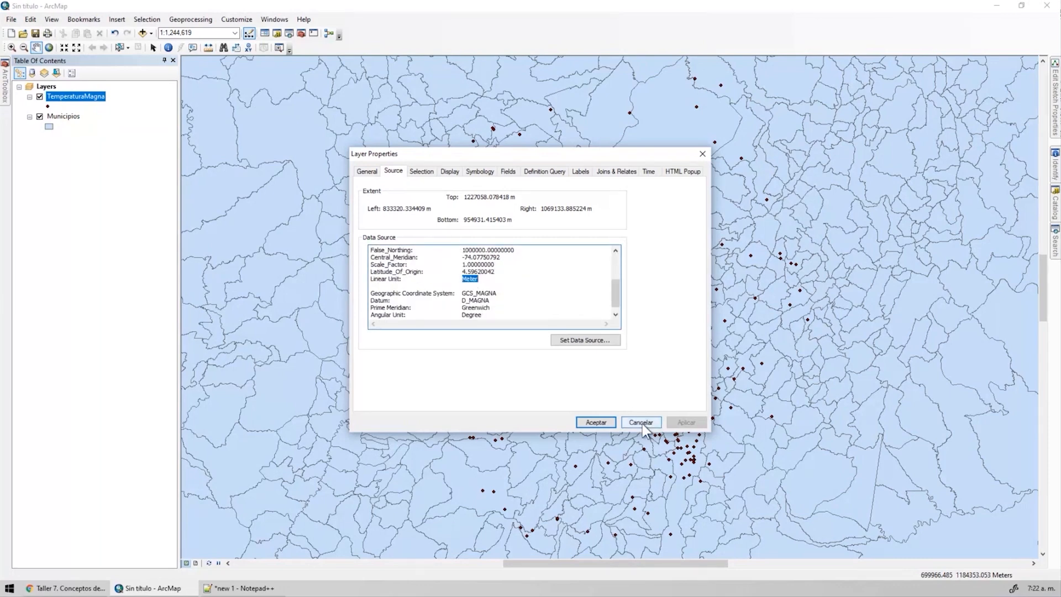
left_click(640, 422)
Examine the PromMes field in the TemperaturaMagna attribute table, sorting it in ascending and descending order, and close the table.
right_click(92, 100)
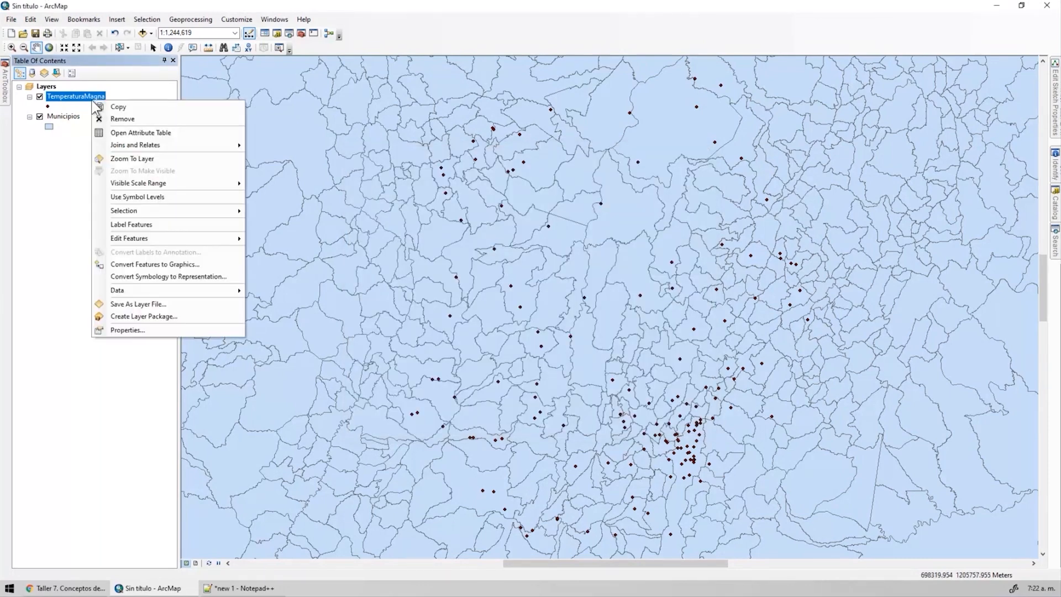
left_click(135, 133)
left_click_drag(423, 536, 1011, 537)
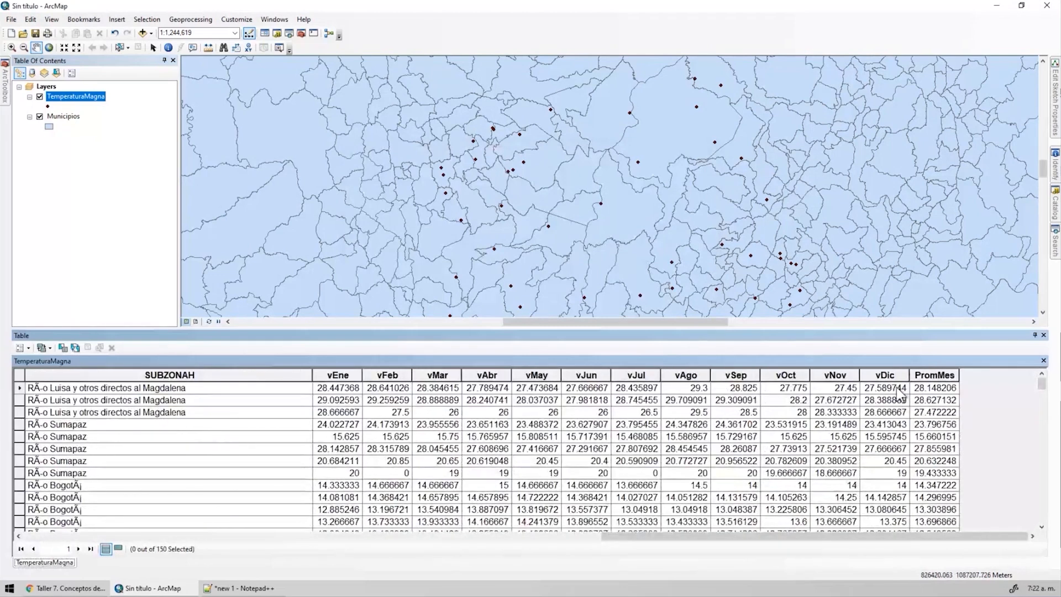
double_click(934, 375)
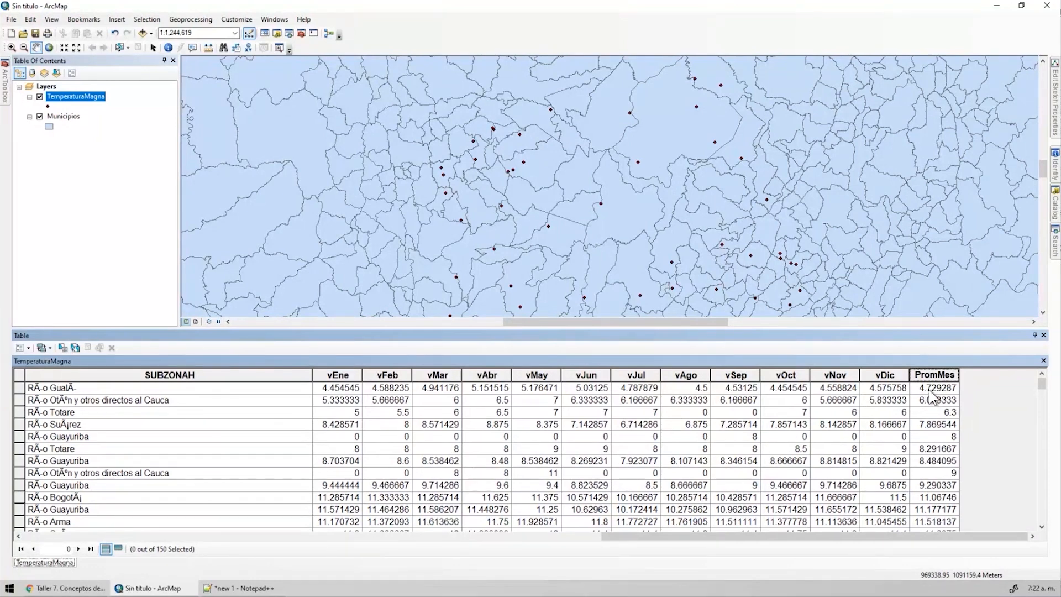
double_click(948, 376)
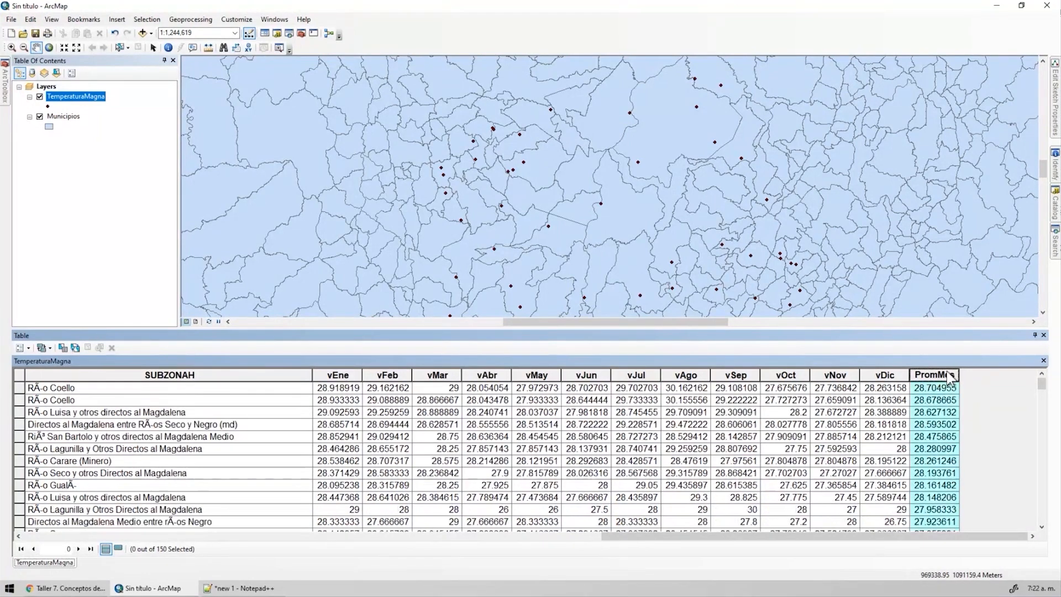
double_click(948, 376)
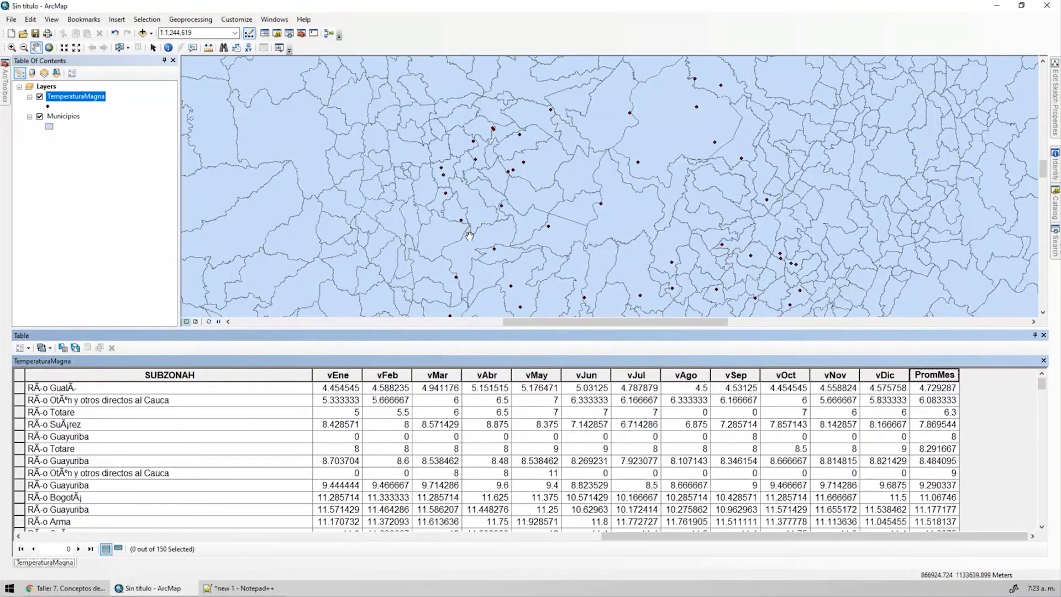
left_click(1043, 335)
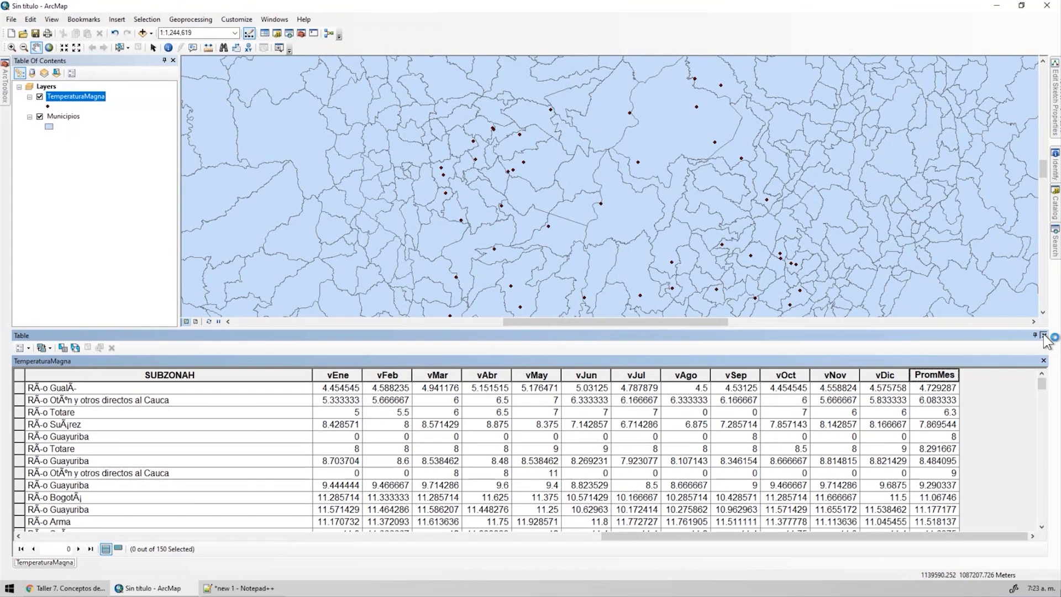
Search the local tools for thiessen.
left_click(1055, 242)
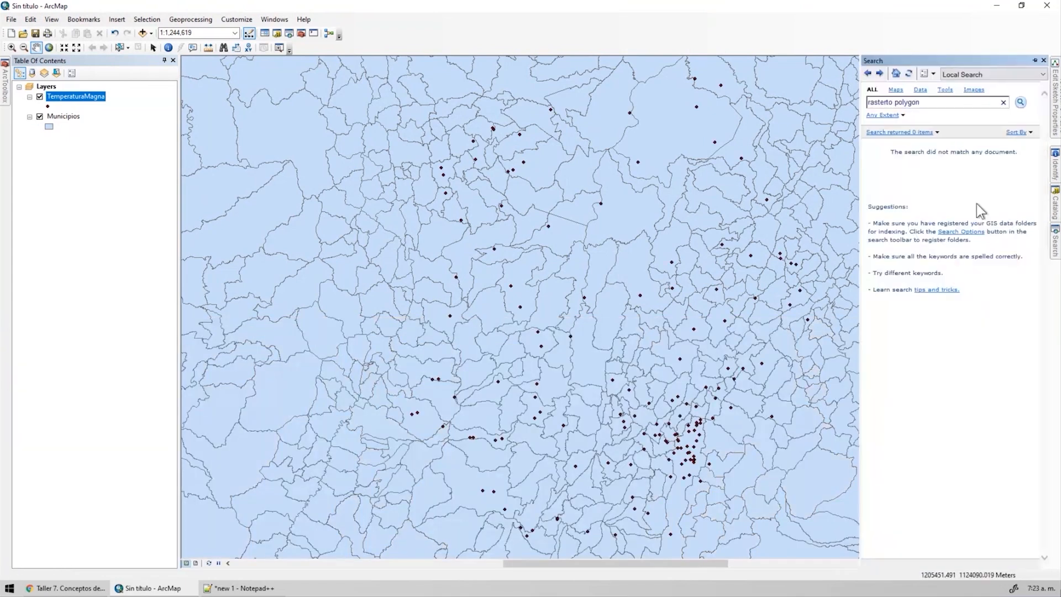
left_click_drag(940, 104, 754, 92)
type("thiessen")
key("Return")
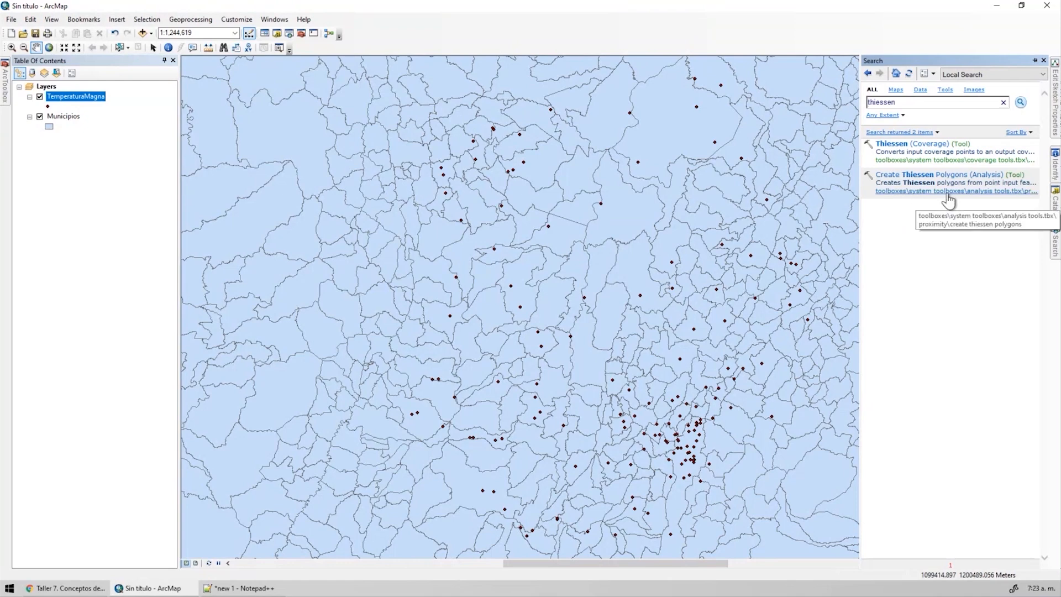
Open ArcToolbox and locate the Create Thiessen Polygons tool in the Proximity toolset of Analysis Tools.
left_click(301, 33)
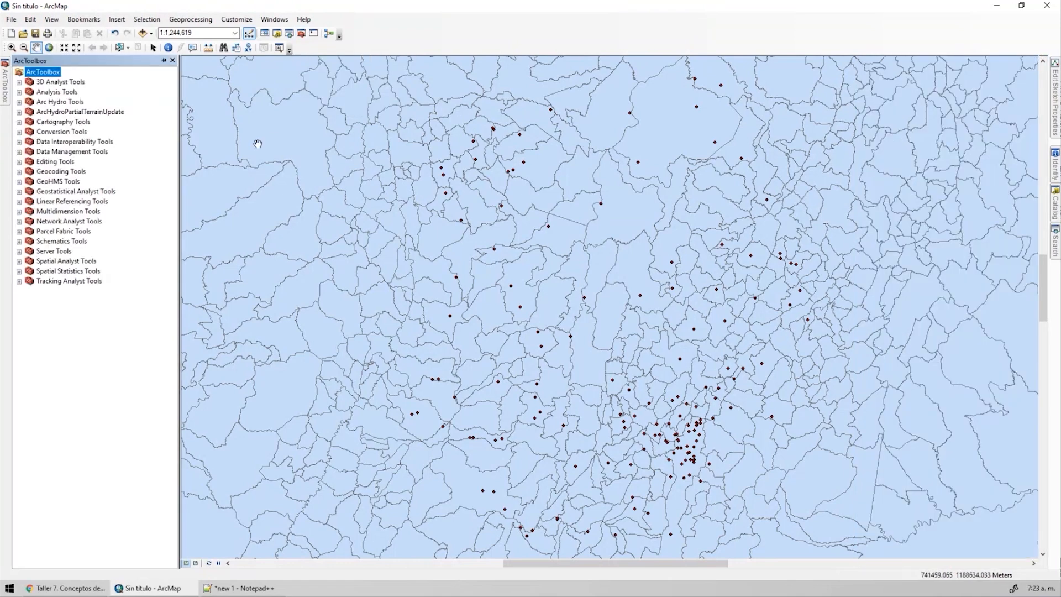
left_click(218, 92)
double_click(226, 92)
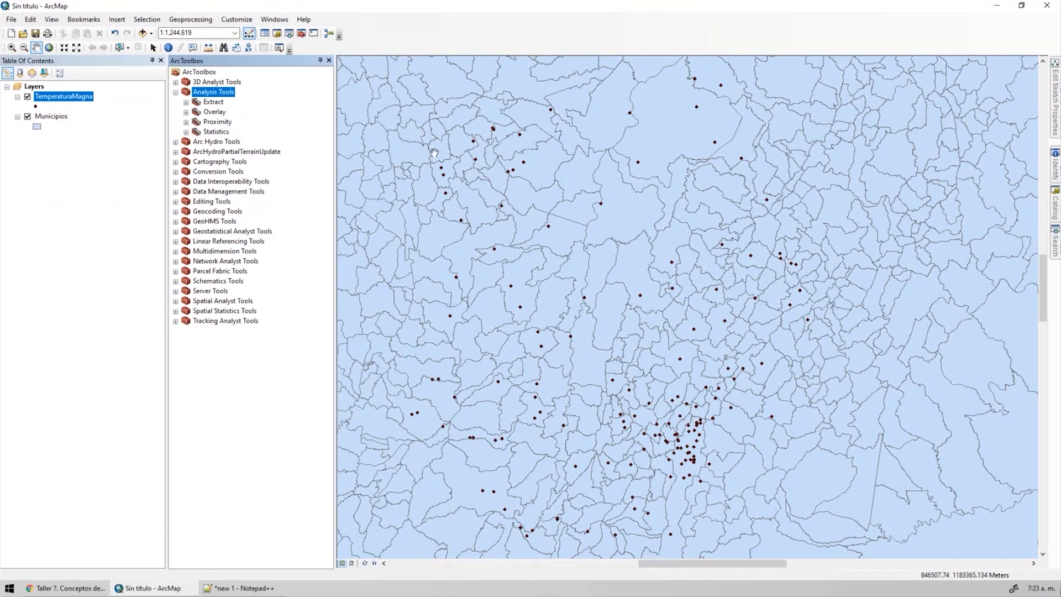
left_click(217, 122)
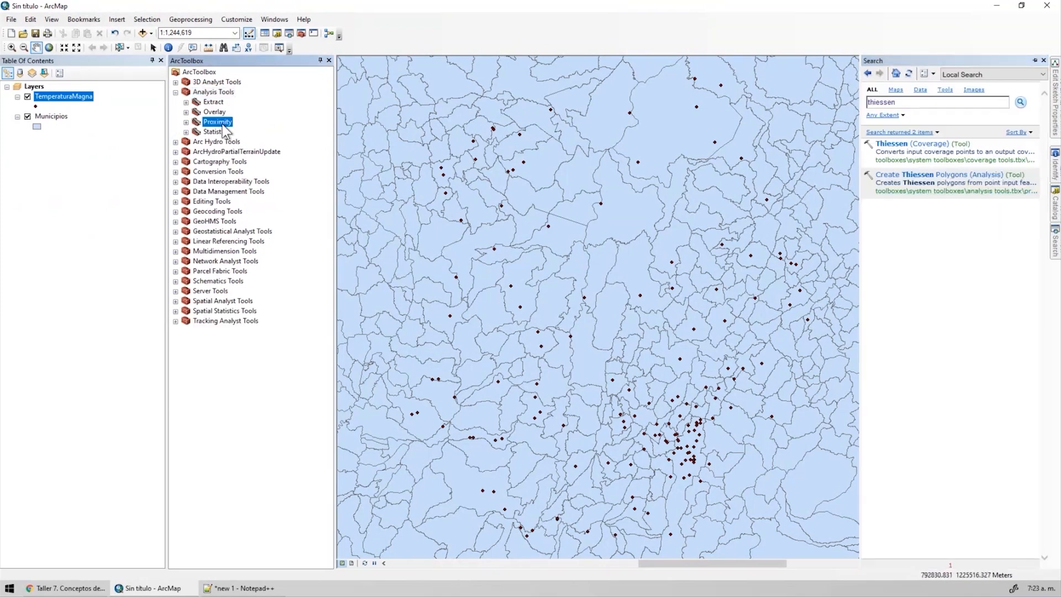
double_click(217, 122)
left_click(252, 142)
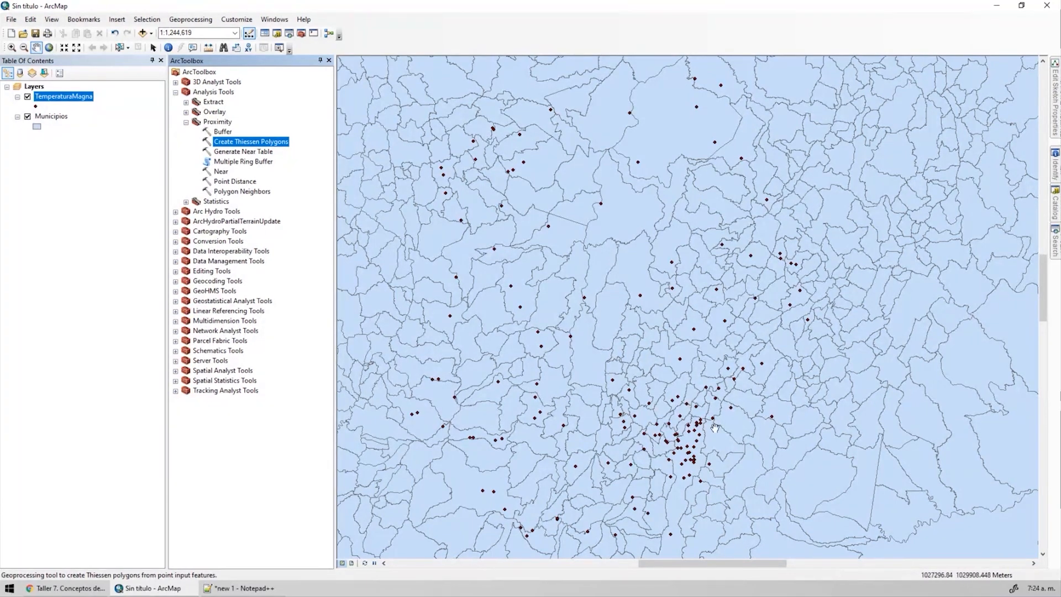
Set up Create Thiessen Polygons with TemperaturaMagna as input features and TemperaturaThiessen.shp in the Datos folder as output.
double_click(239, 141)
left_click(709, 147)
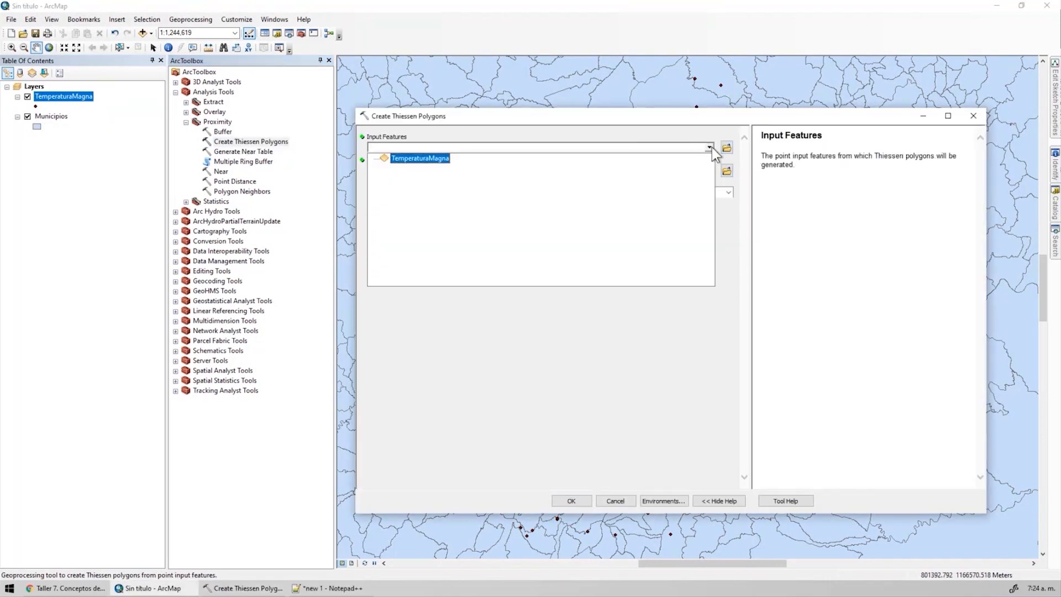
left_click(417, 162)
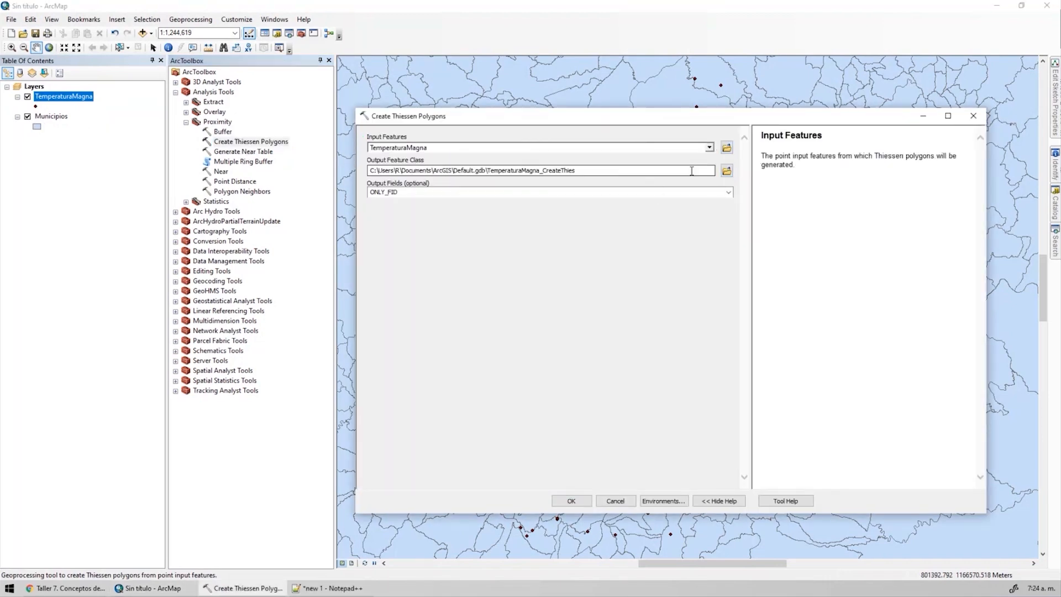
left_click(727, 171)
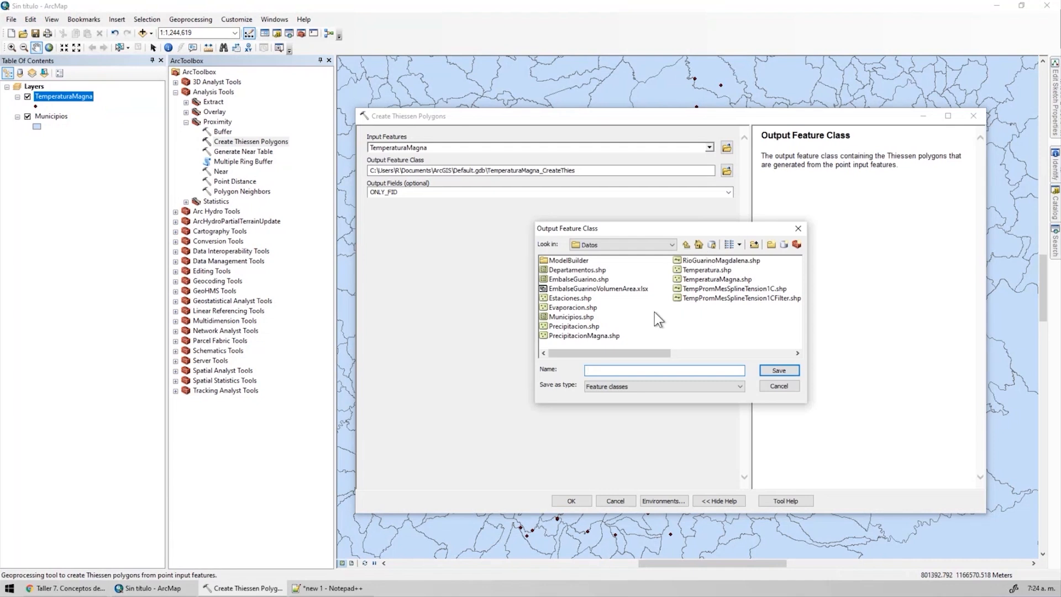
type("Temperatura")
type("Thiessen")
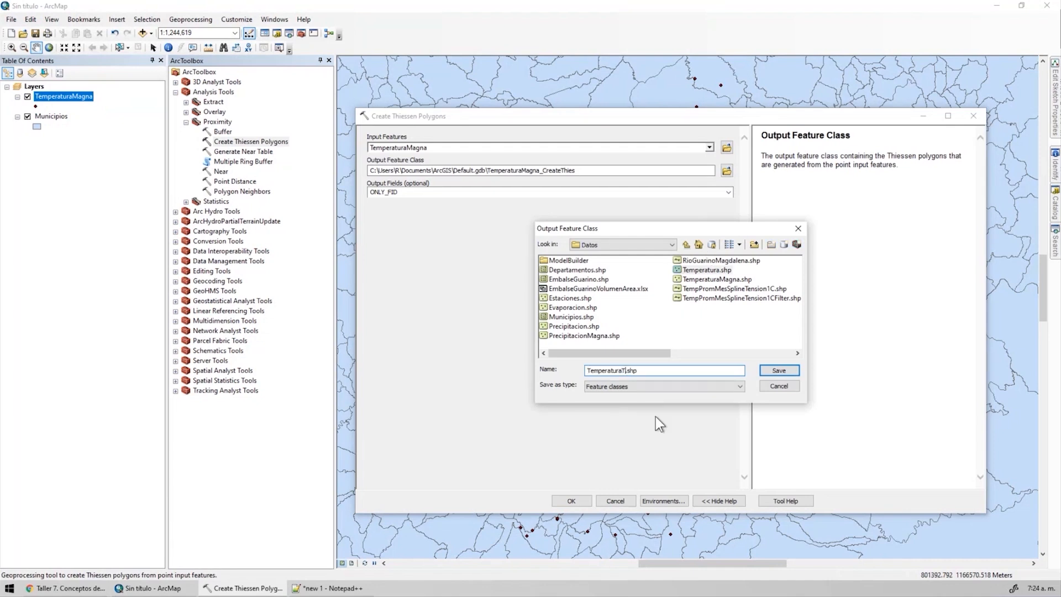
key("Return")
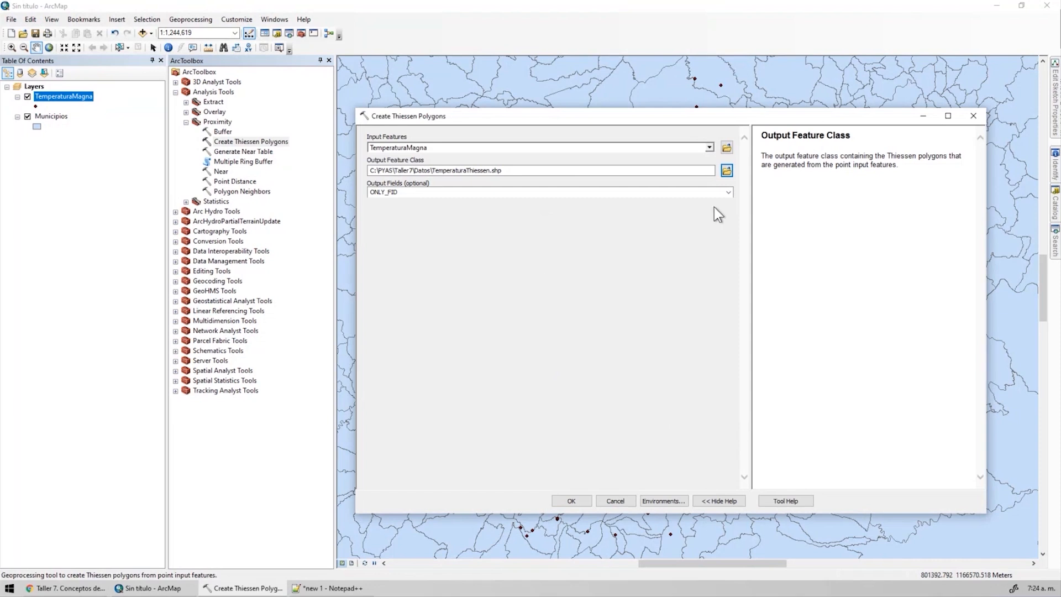
Set the output fields to ALL, run the Thiessen polygon creation and dismiss the completion report.
left_click(728, 192)
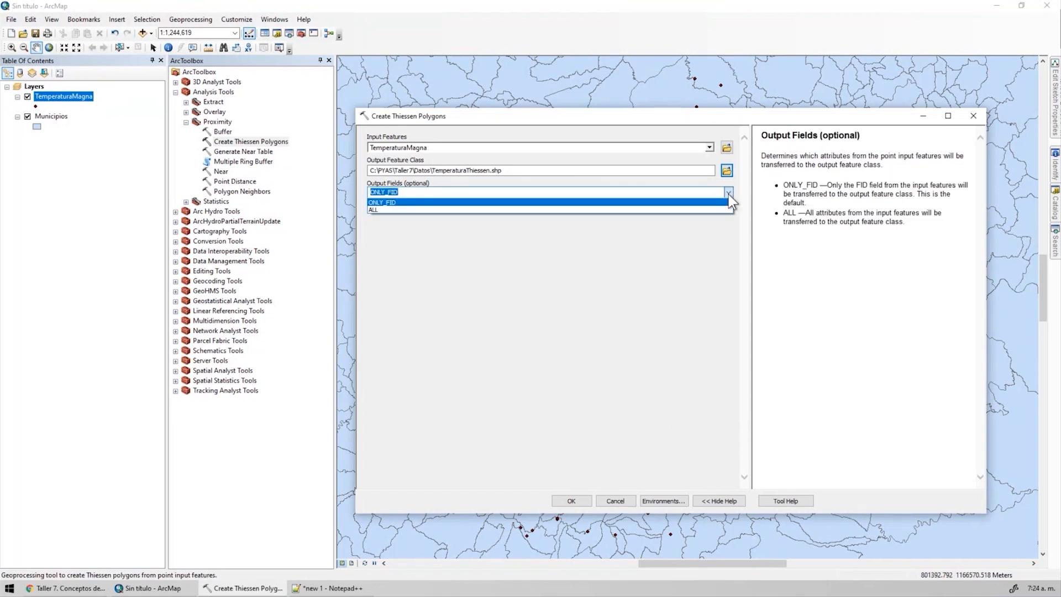
left_click(389, 210)
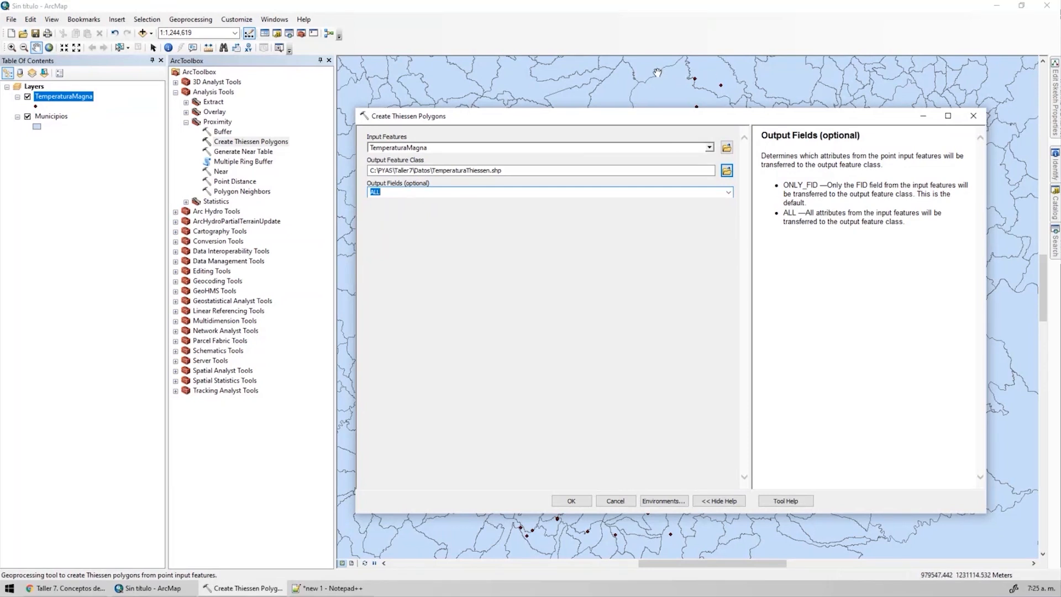
left_click(572, 501)
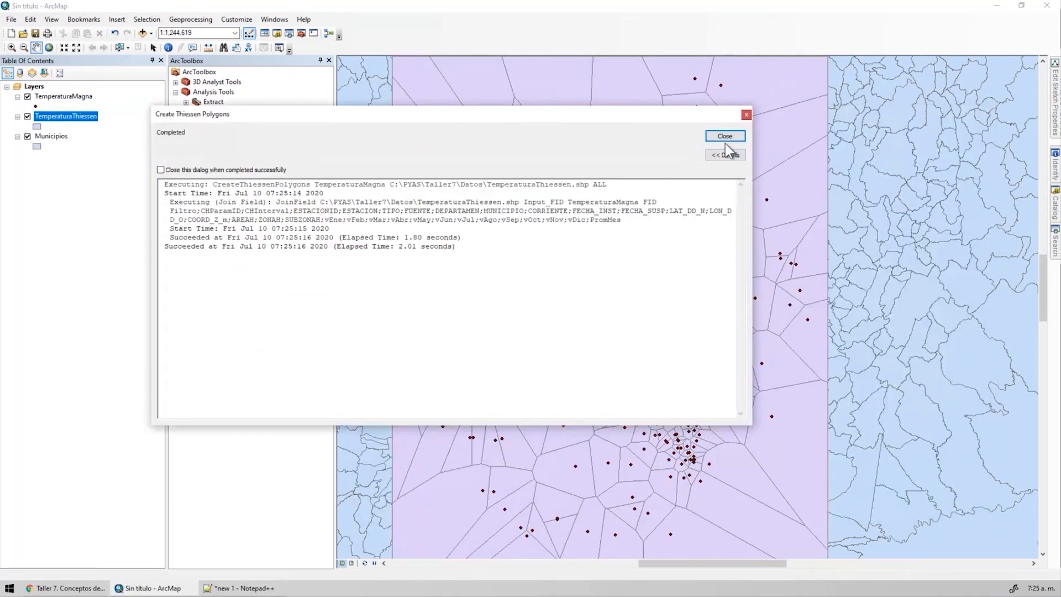
left_click(724, 136)
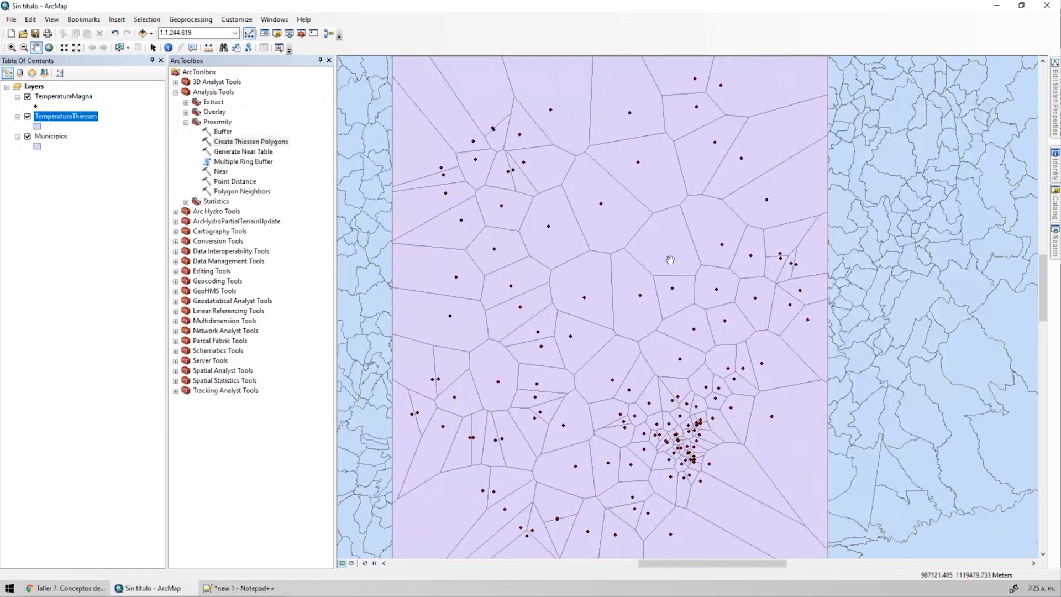
Change the TemperaturaMagna point symbol to Circle 1 with size 8.
scroll(713, 315, "up", 5)
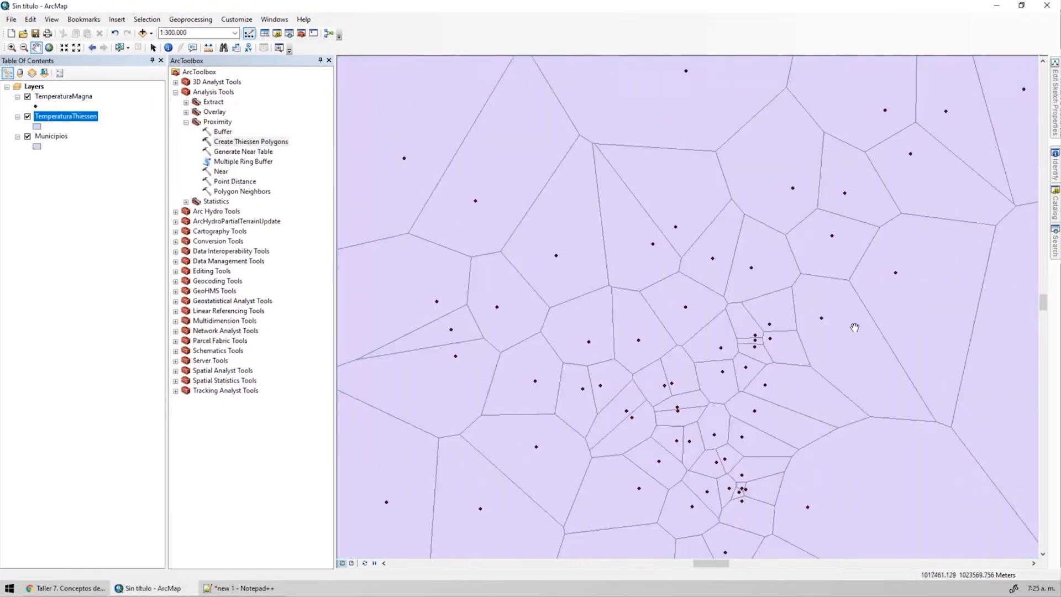
scroll(702, 215, "up", 4)
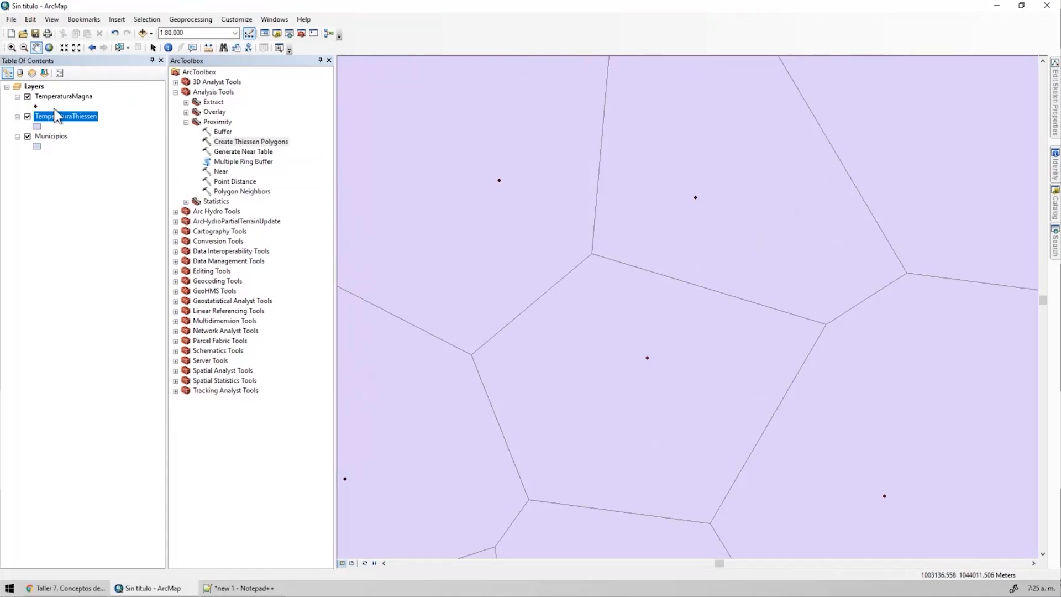
left_click(35, 105)
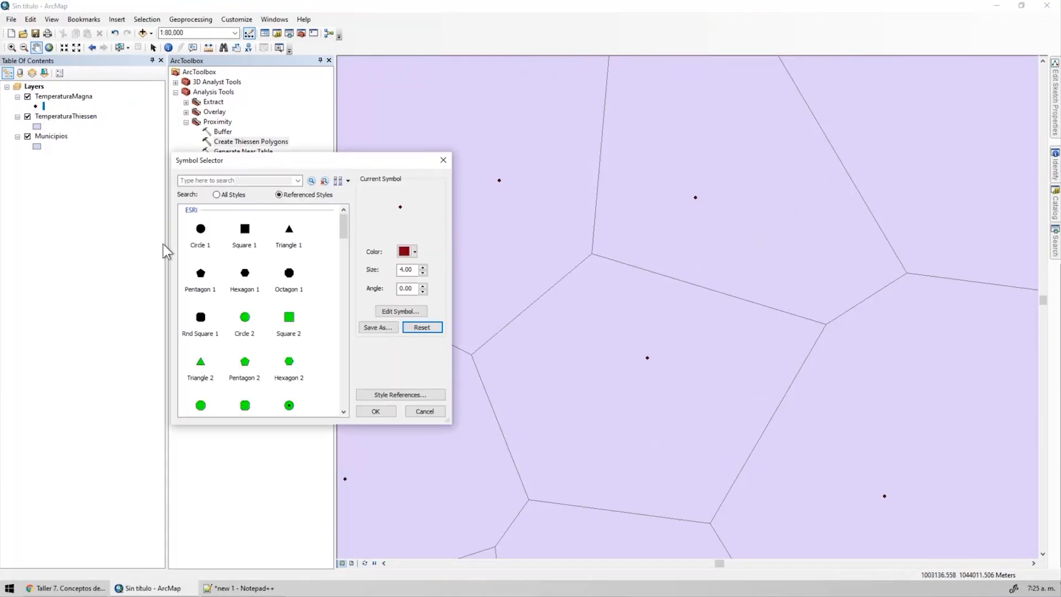
left_click(201, 229)
left_click_drag(414, 270, 379, 270)
type("8")
key("Return")
Display the Draw toolbar over the map of Thiessen polygons.
scroll(604, 238, "up", 1)
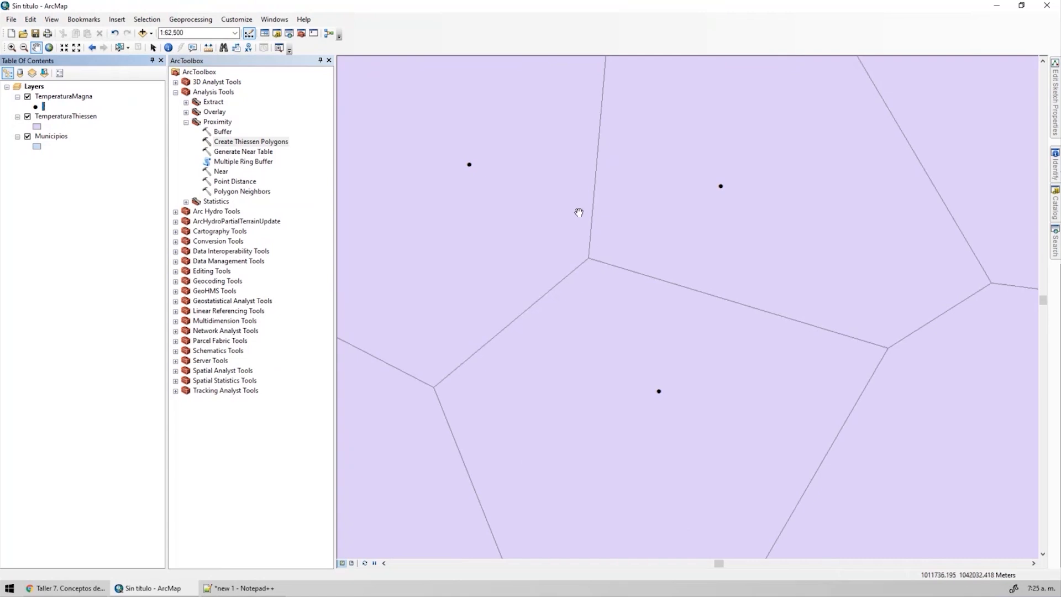
left_click_drag(578, 211, 602, 228)
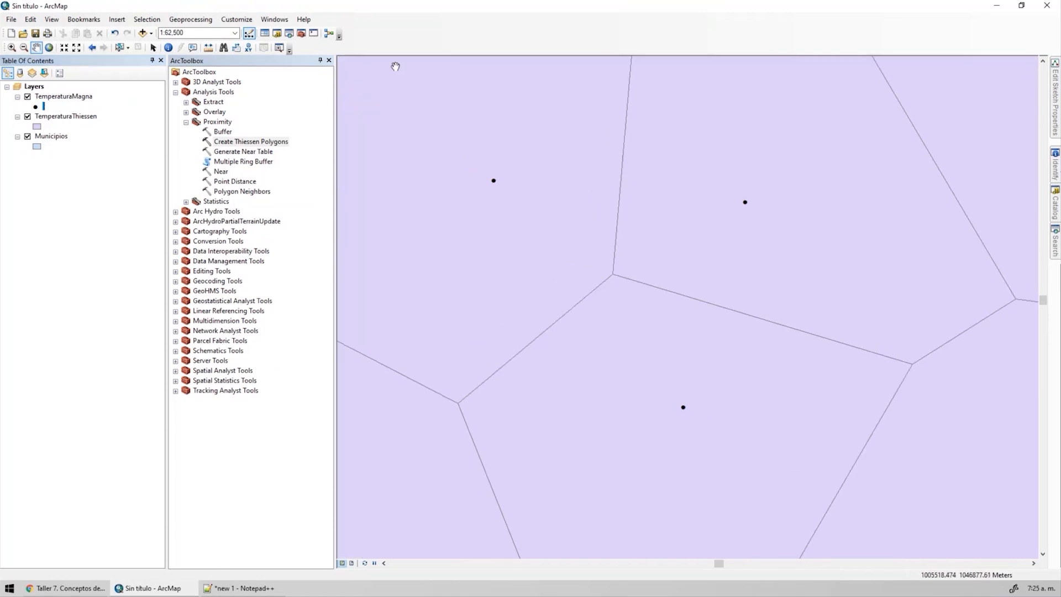
right_click(266, 44)
left_click(291, 164)
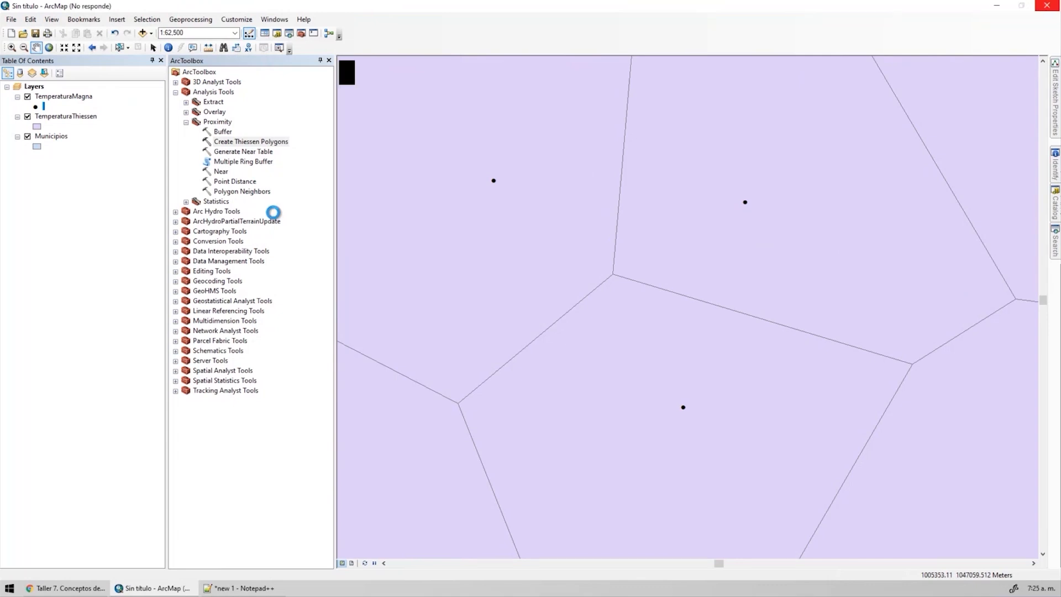
Save the map document as Taller7B.mxd in the Mapas folder.
left_click(36, 33)
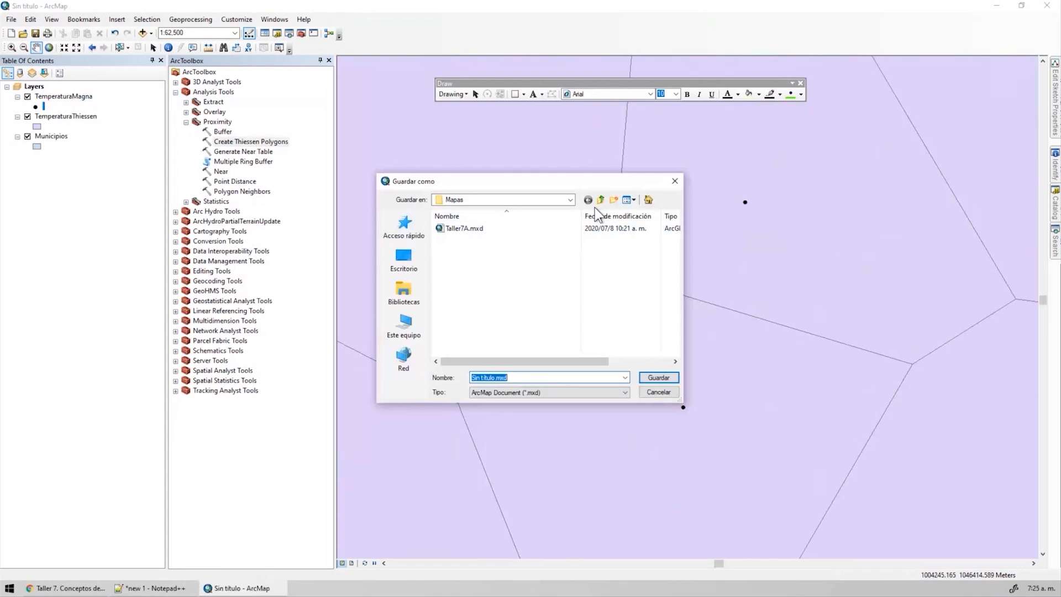
left_click(453, 229)
left_click(490, 377)
type("B")
key("Delete")
key("Return")
Draw a closed triangular line about 22.7 km long joining three neighbouring temperature stations.
left_click(523, 94)
left_click(542, 158)
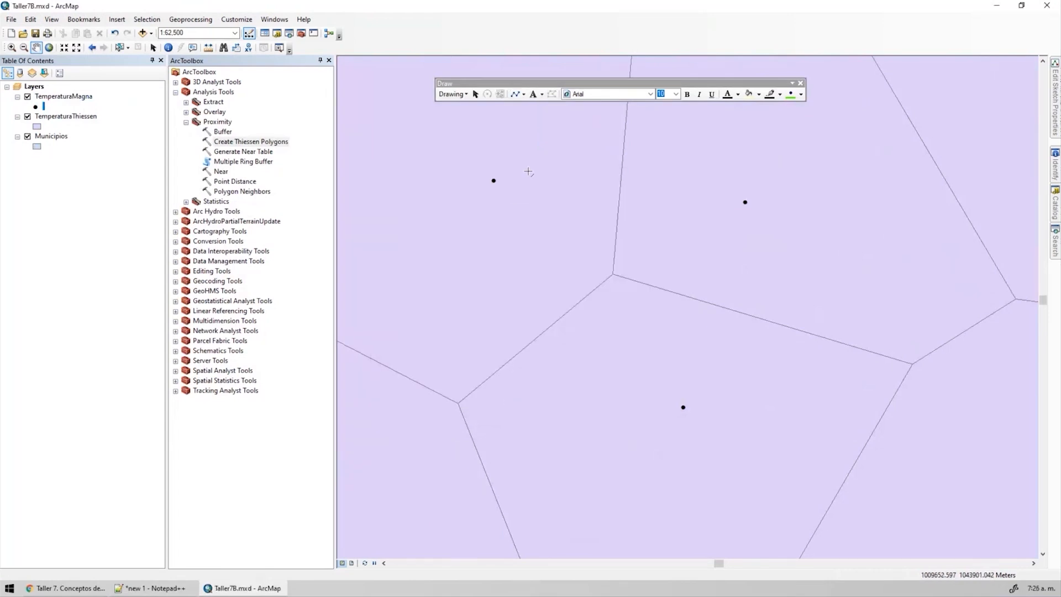
left_click(494, 181)
left_click(745, 202)
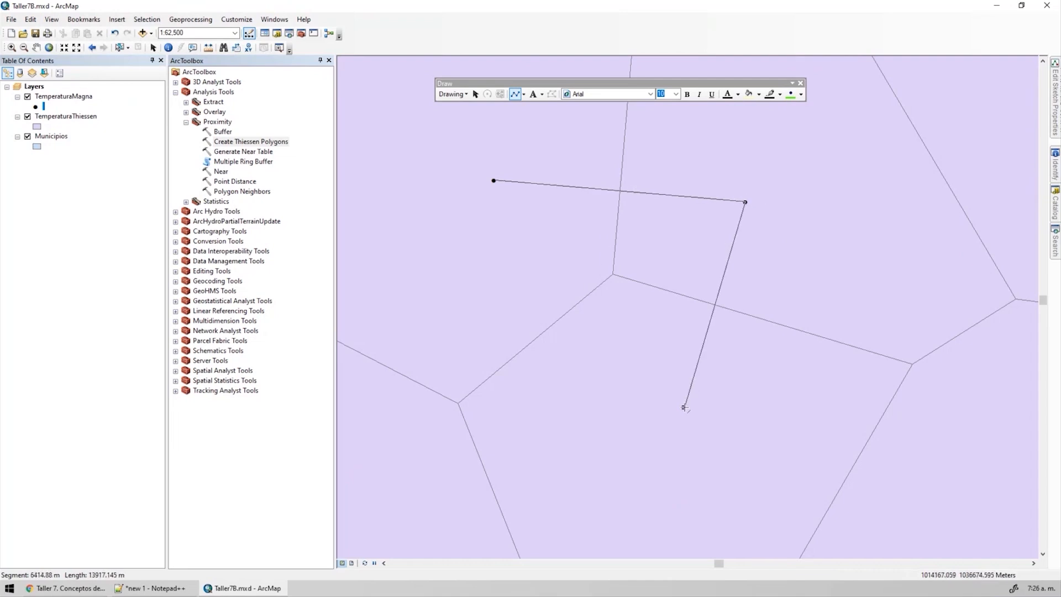
left_click(684, 407)
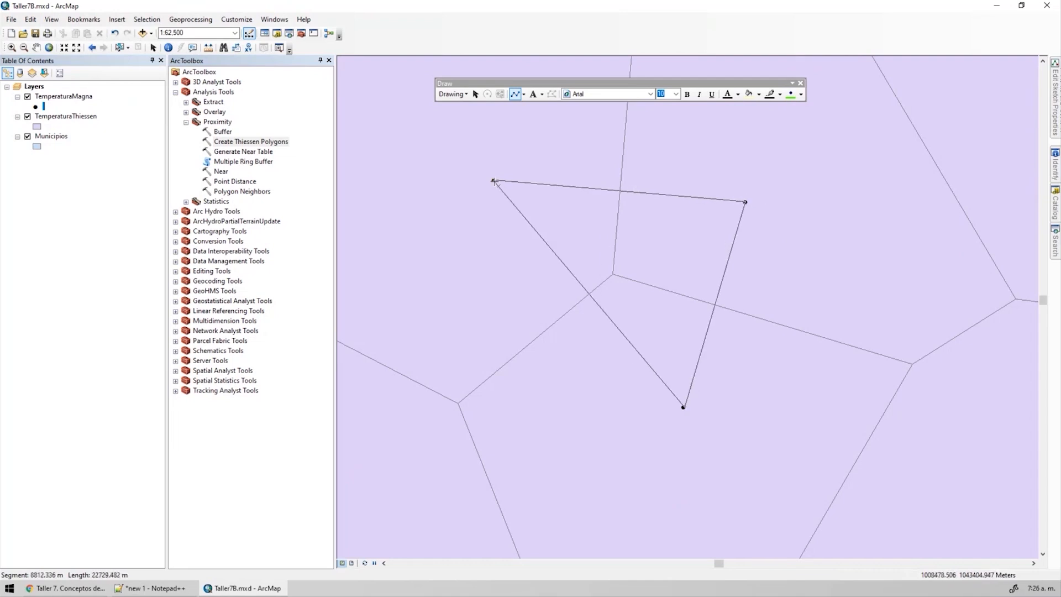
double_click(494, 181)
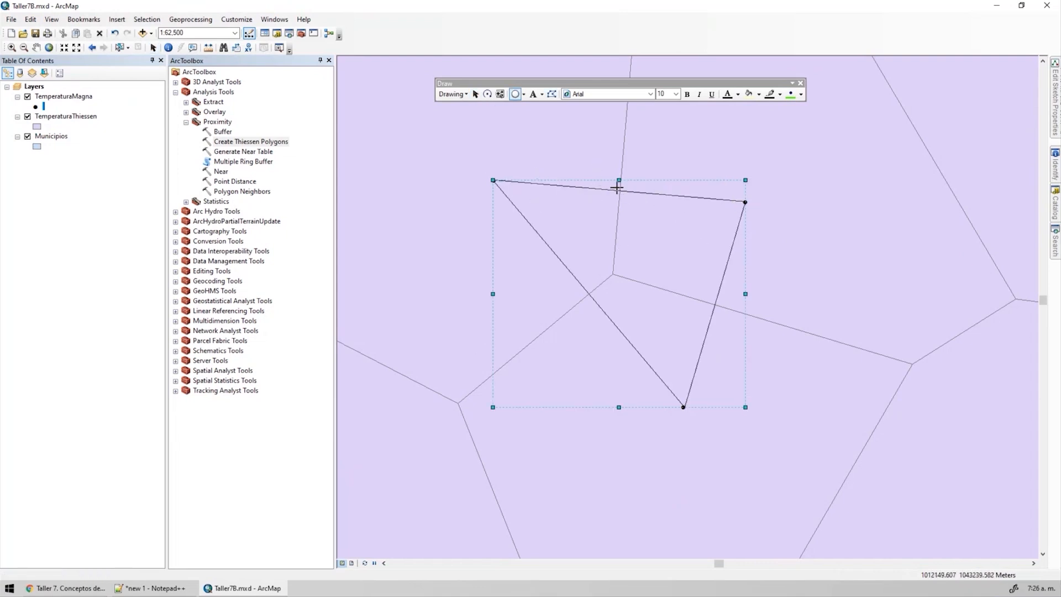
Draw a small circle and copy it so one marks each crossing of the triangle's sides with the Thiessen polygon edges.
left_click_drag(618, 188, 621, 191)
key("ctrl+c")
key("ctrl+v")
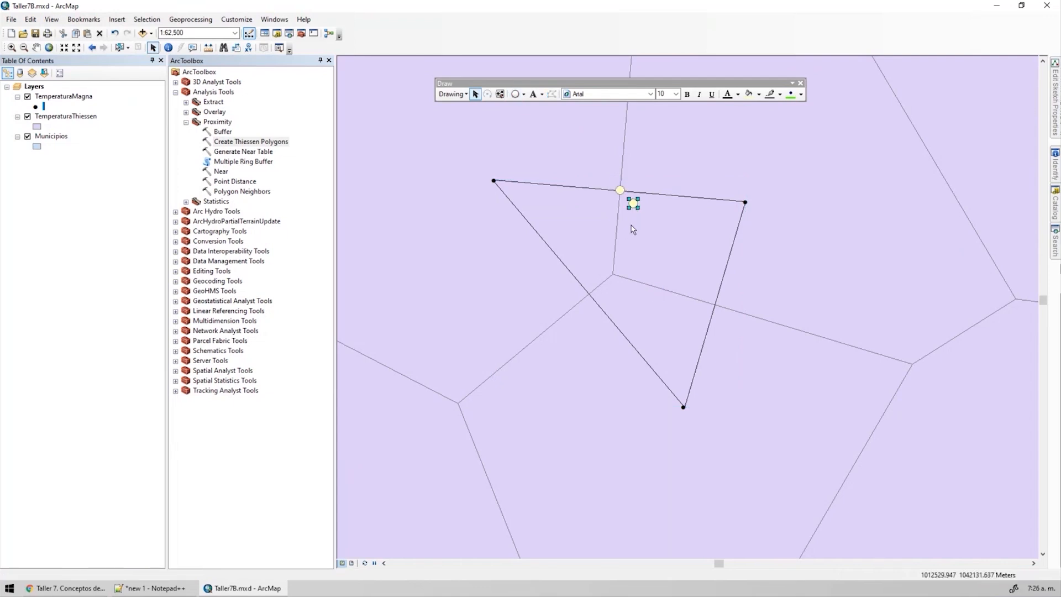
left_click_drag(713, 304, 714, 305)
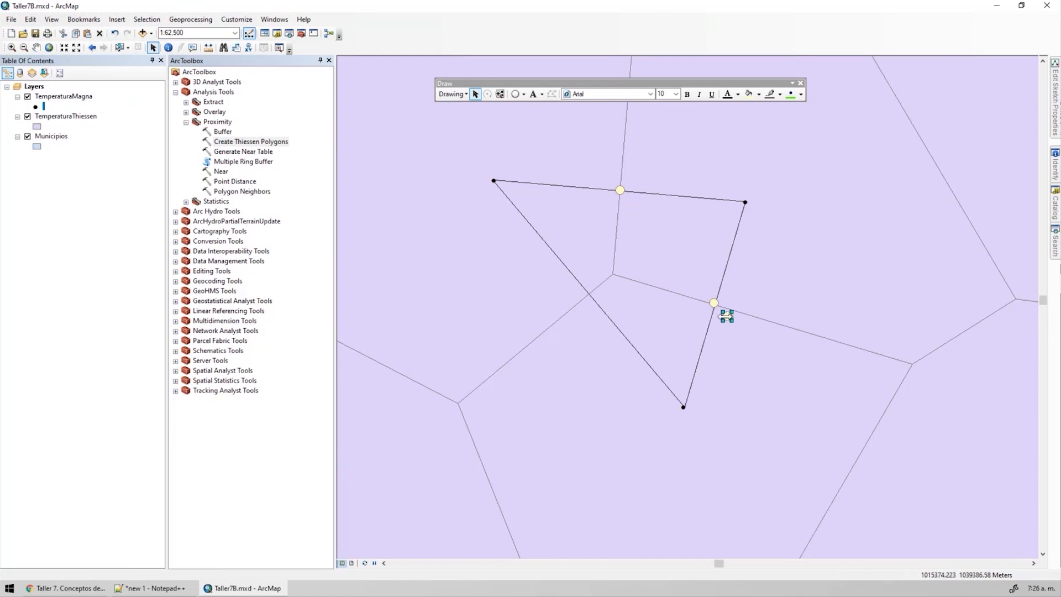
left_click_drag(587, 296, 587, 294)
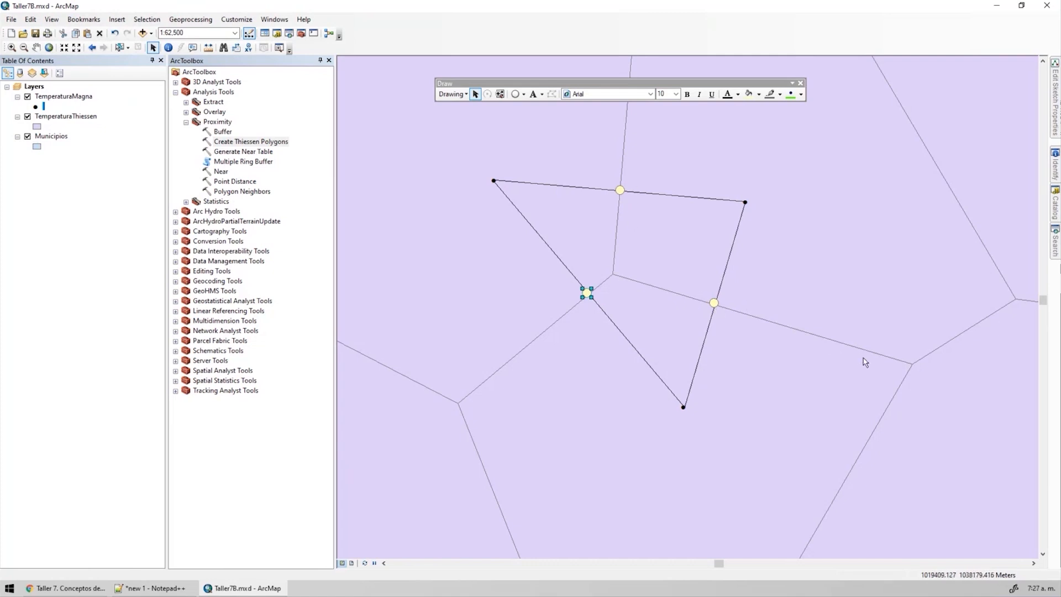
Examine the Thiessen polygons around the drawn triangle and north-east towards the eastern limit of the layer.
scroll(899, 330, "down", 2)
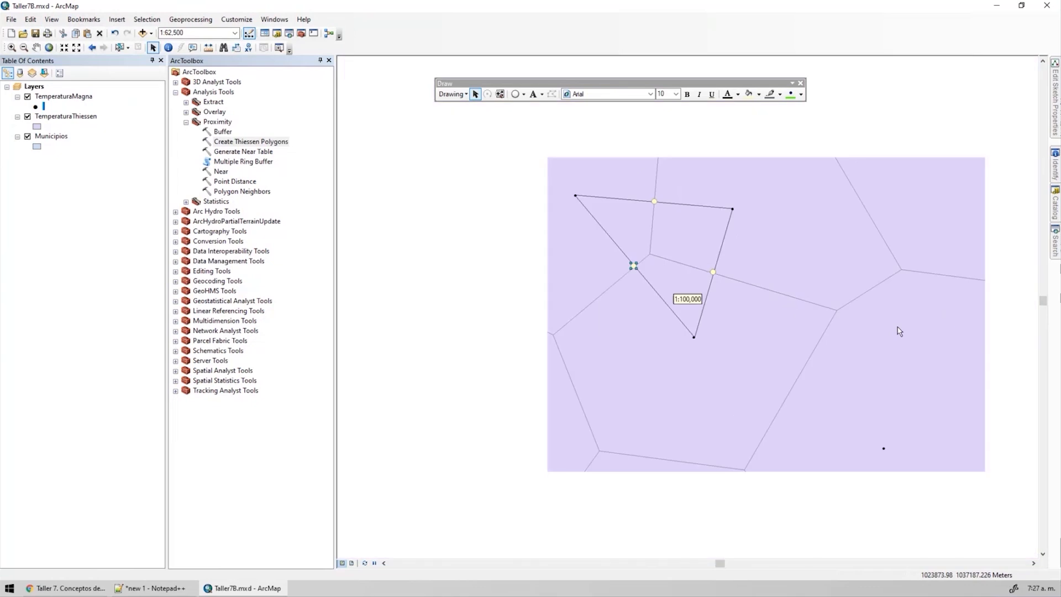
left_click_drag(818, 353, 630, 389)
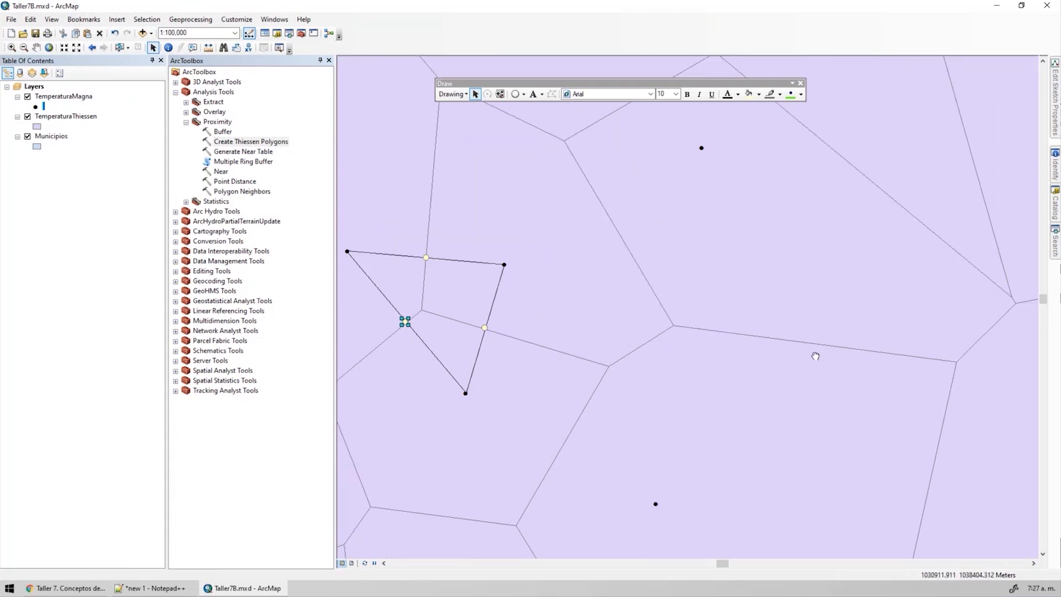
scroll(669, 305, "up", 4)
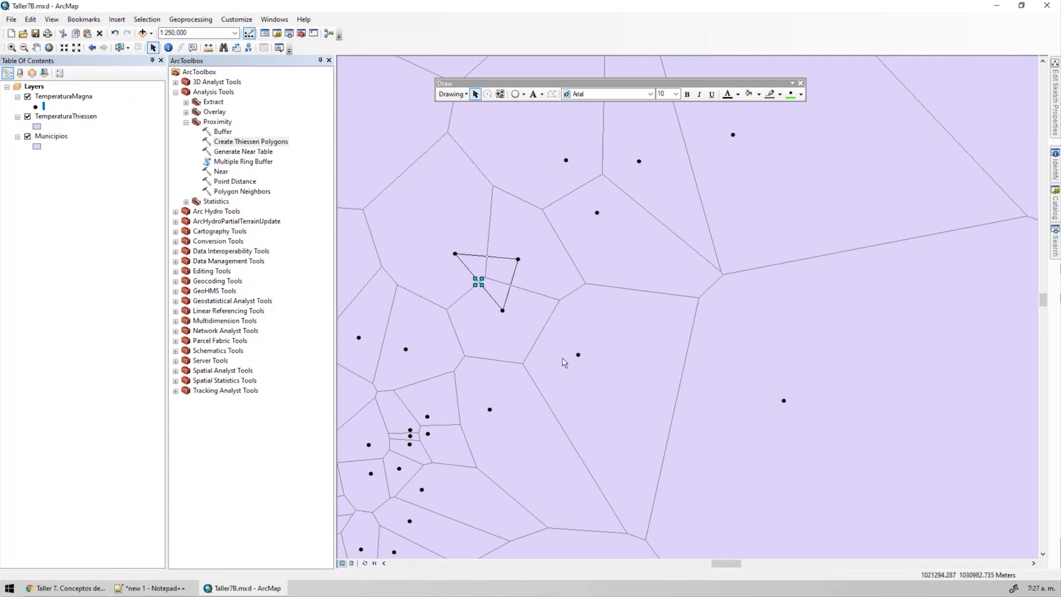
left_click_drag(523, 269, 542, 339)
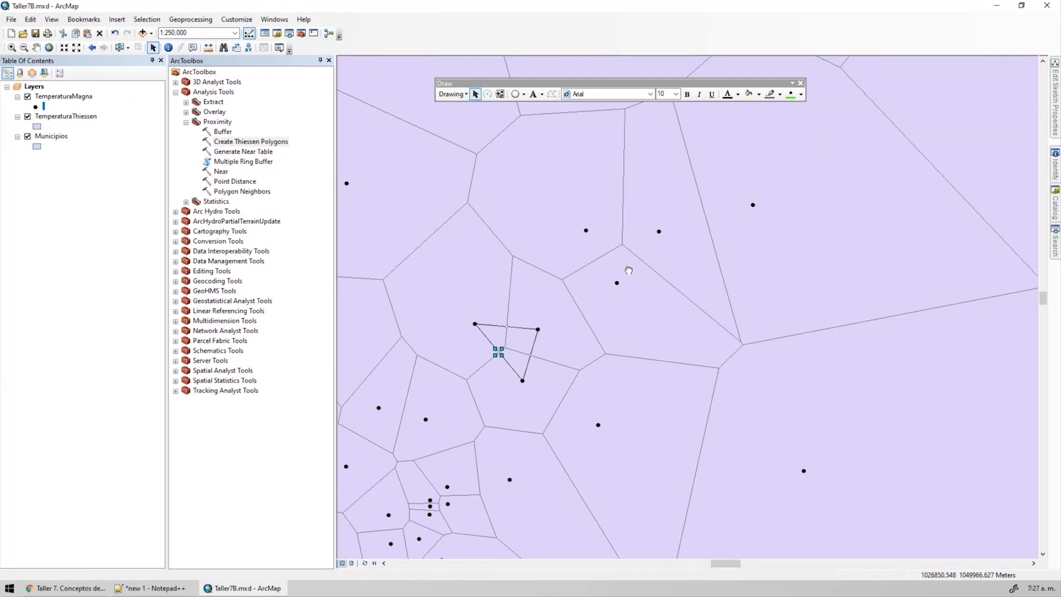
left_click_drag(631, 274, 584, 418)
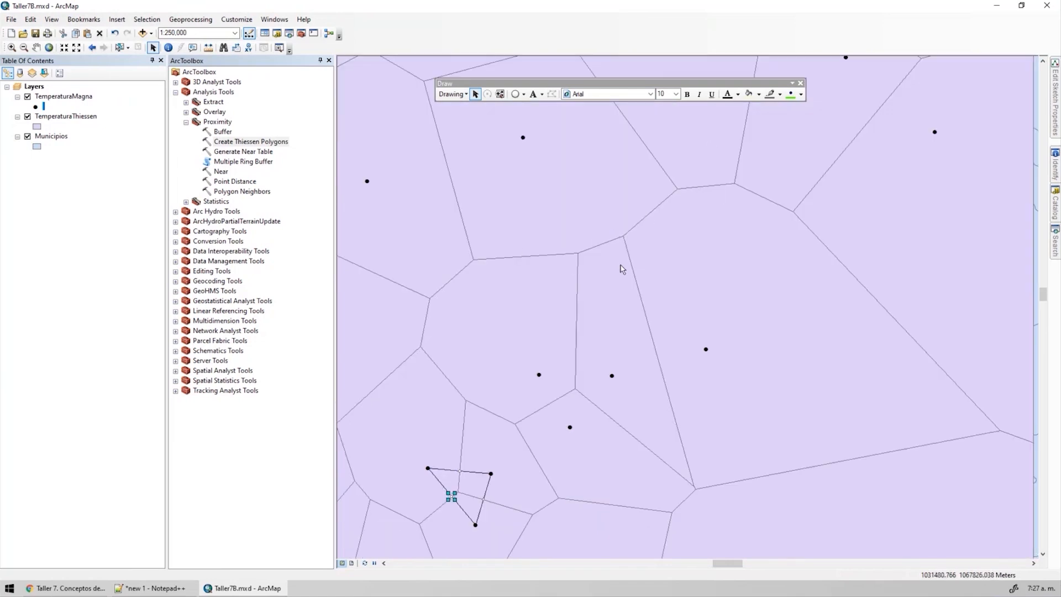
left_click_drag(621, 269, 577, 414)
left_click_drag(734, 340, 602, 367)
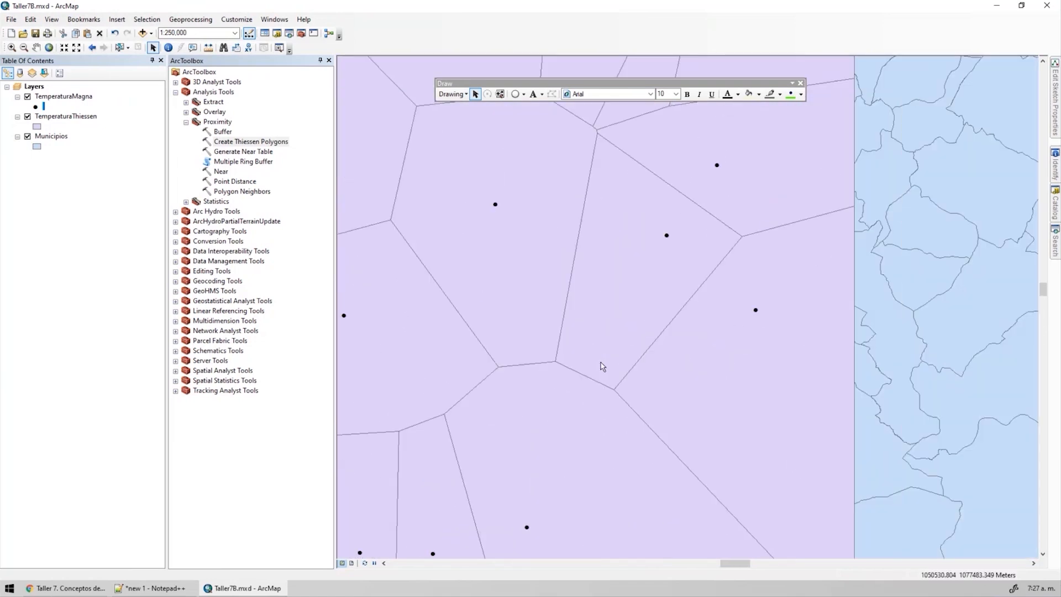
scroll(623, 258, "up", 2)
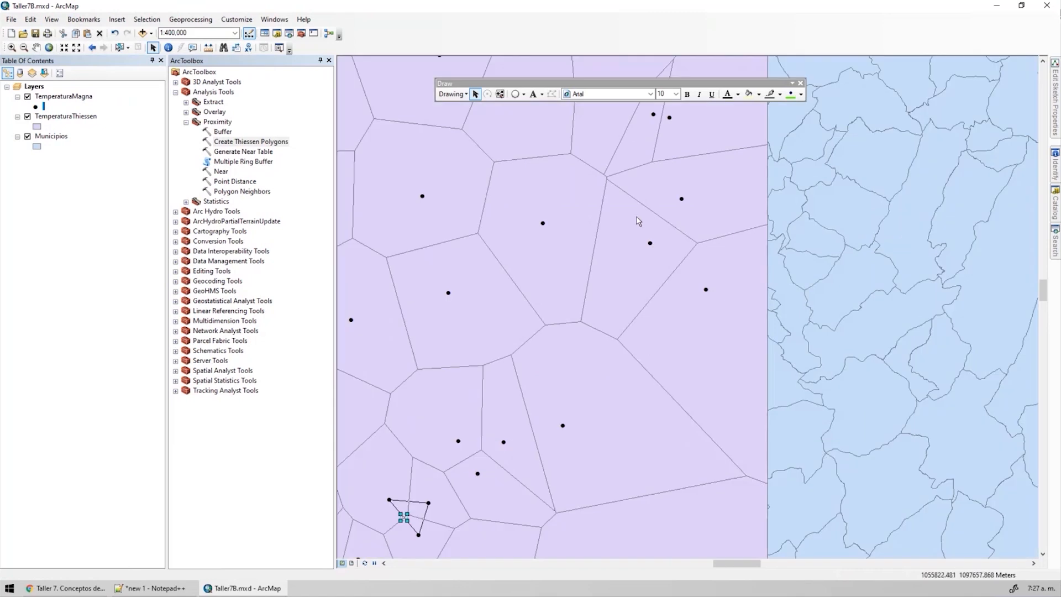
Select a Thiessen polygon near the layer's eastern limit and make the Municipios layer not selectable.
left_click(118, 48)
left_click(614, 261)
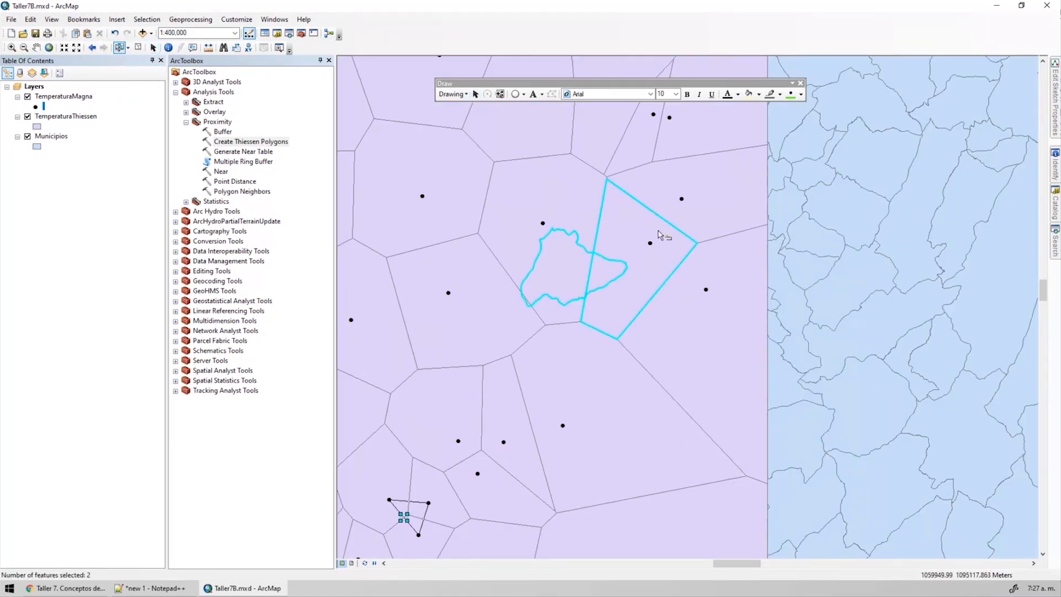
left_click(45, 73)
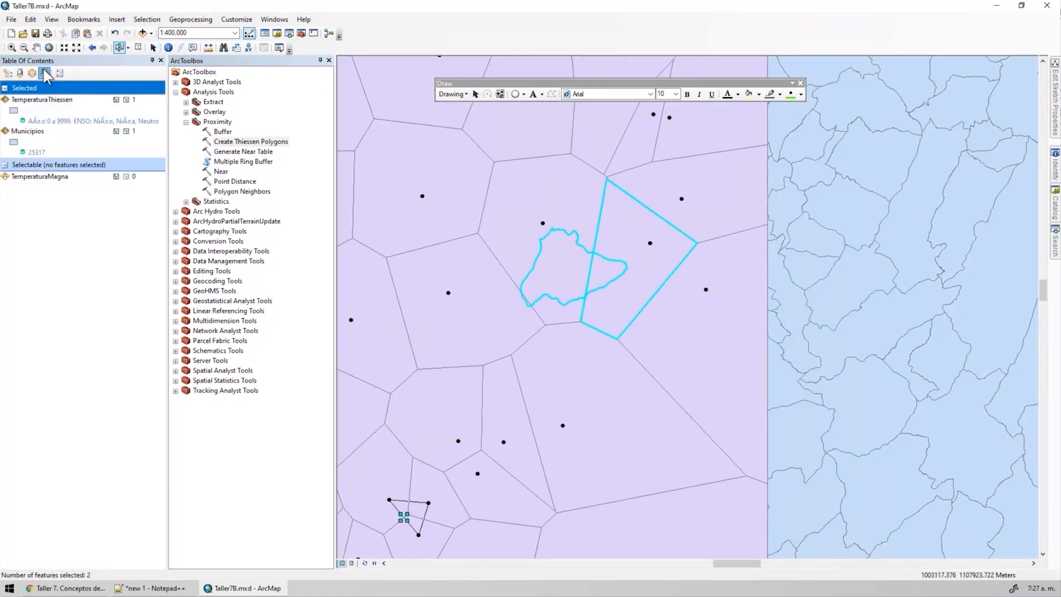
left_click(116, 131)
List the layers by drawing order and hide the Municipios layer to show the full extent of the Thiessen polygons.
scroll(629, 232, "up", 3)
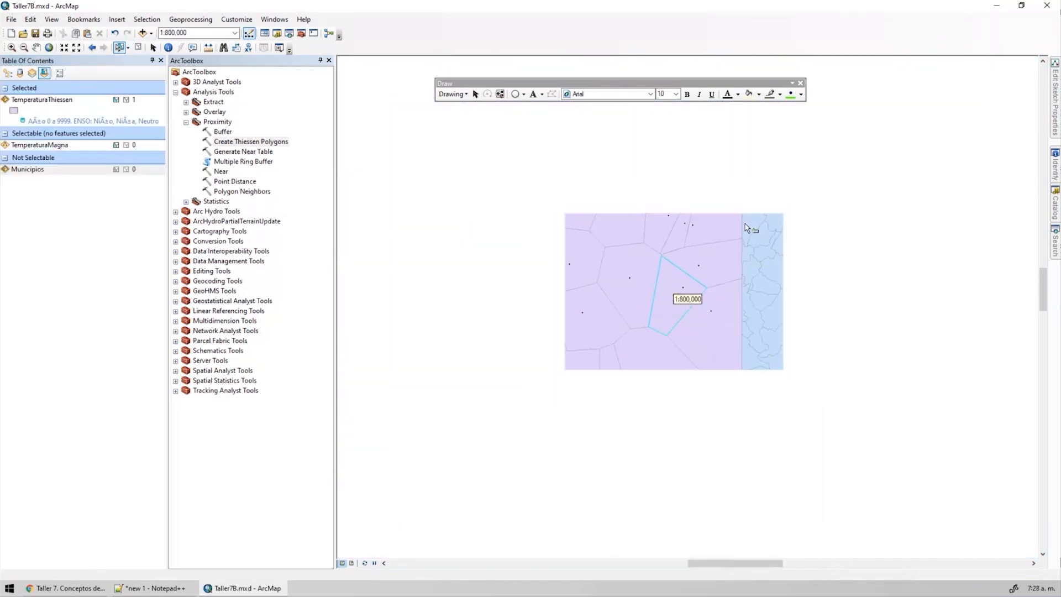
scroll(687, 290, "up", 2)
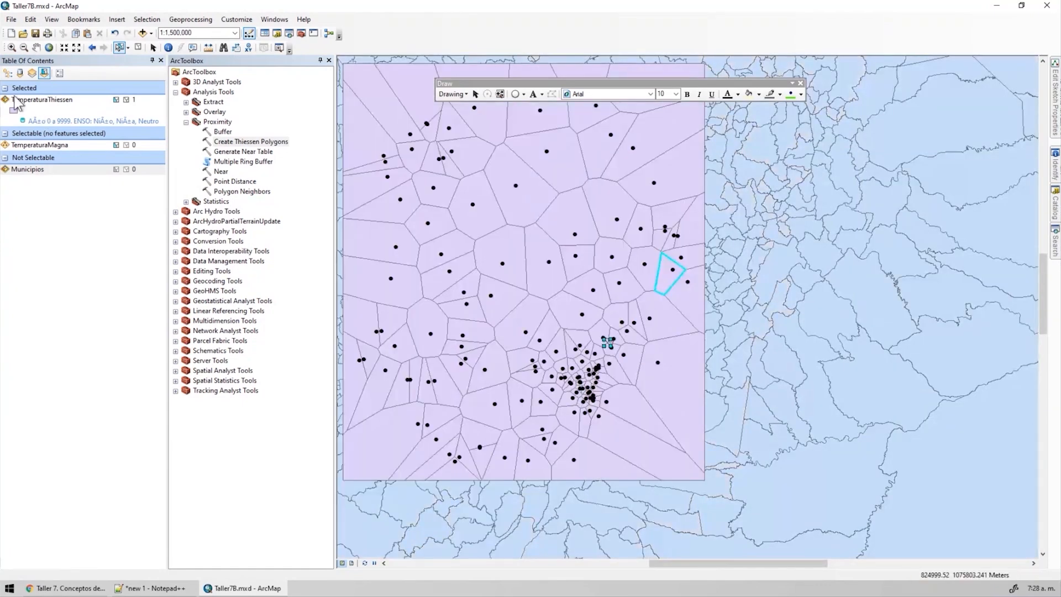
left_click(8, 73)
left_click(28, 136)
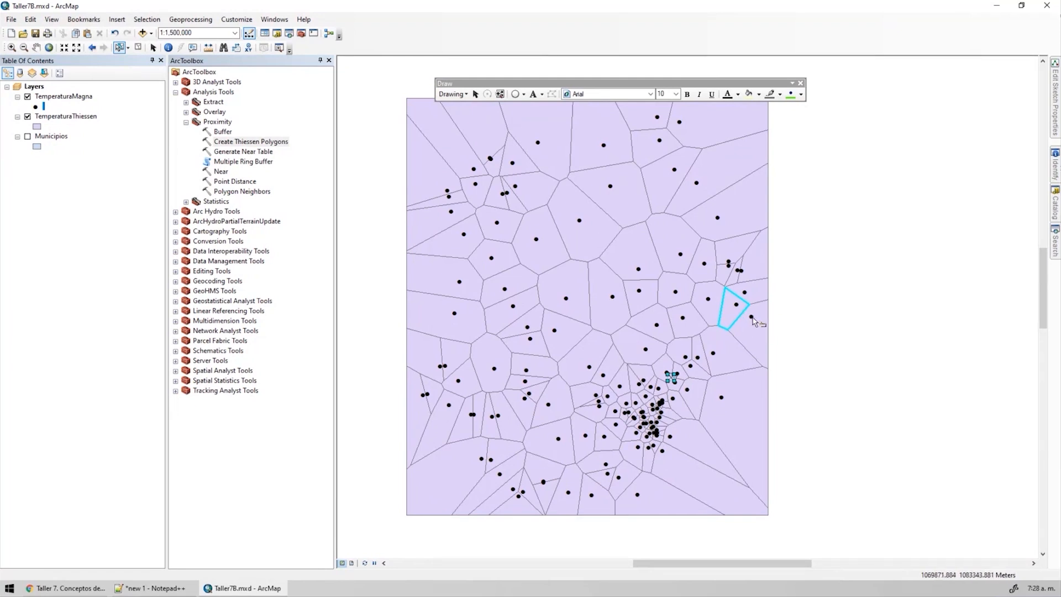
Measure the distance between the easternmost station and the eastern limit of the Thiessen polygons.
left_click(207, 48)
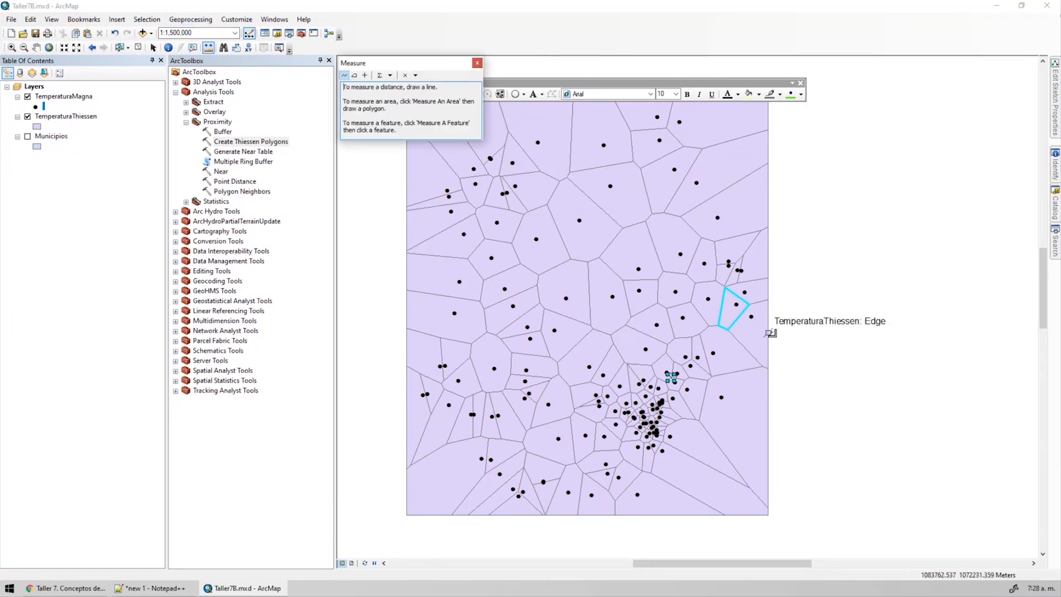
left_click(751, 318)
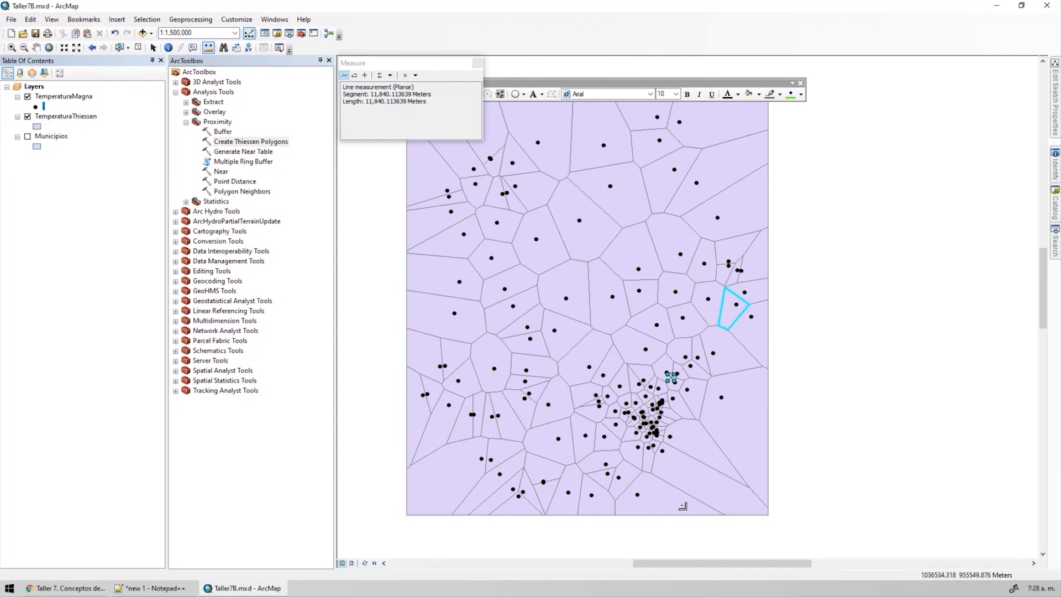
left_click(478, 64)
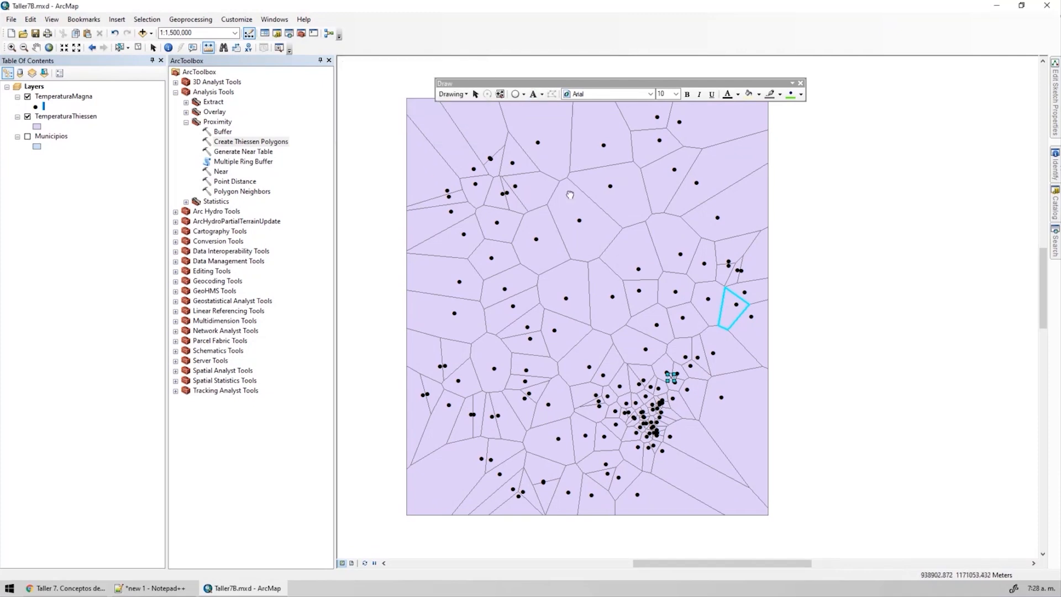
Select the stations and Thiessen polygons across the eastern part of the map, and clear the selection.
scroll(663, 381, "down", 2)
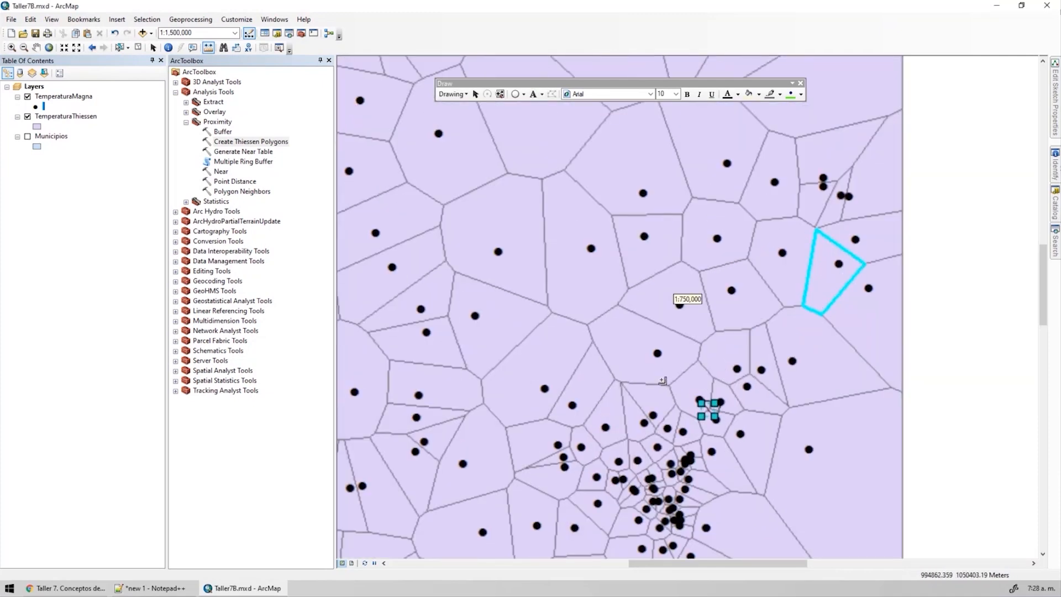
left_click(120, 47)
left_click_drag(952, 182, 575, 507)
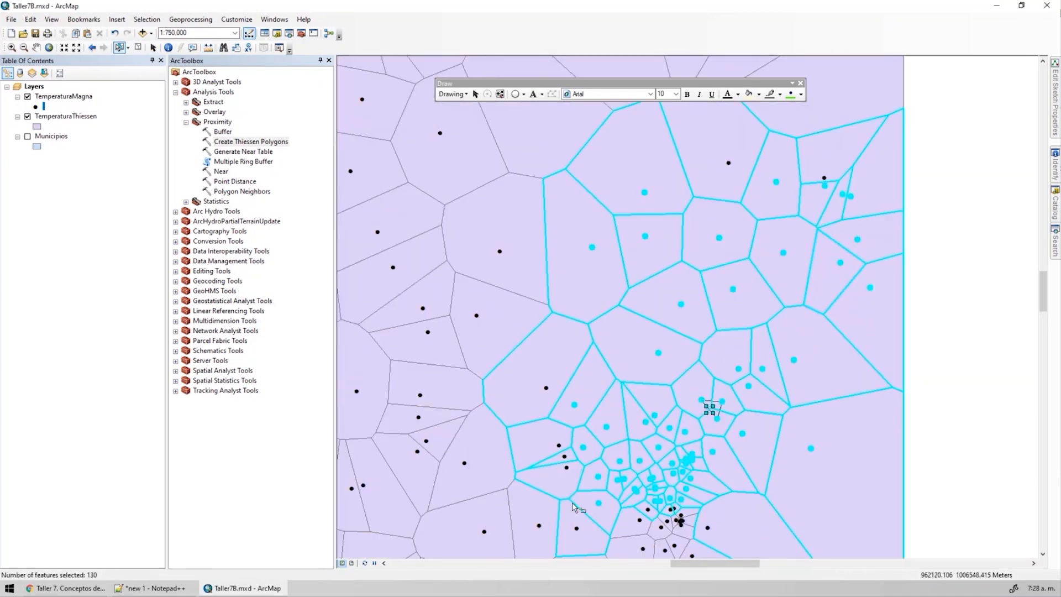
left_click(153, 47)
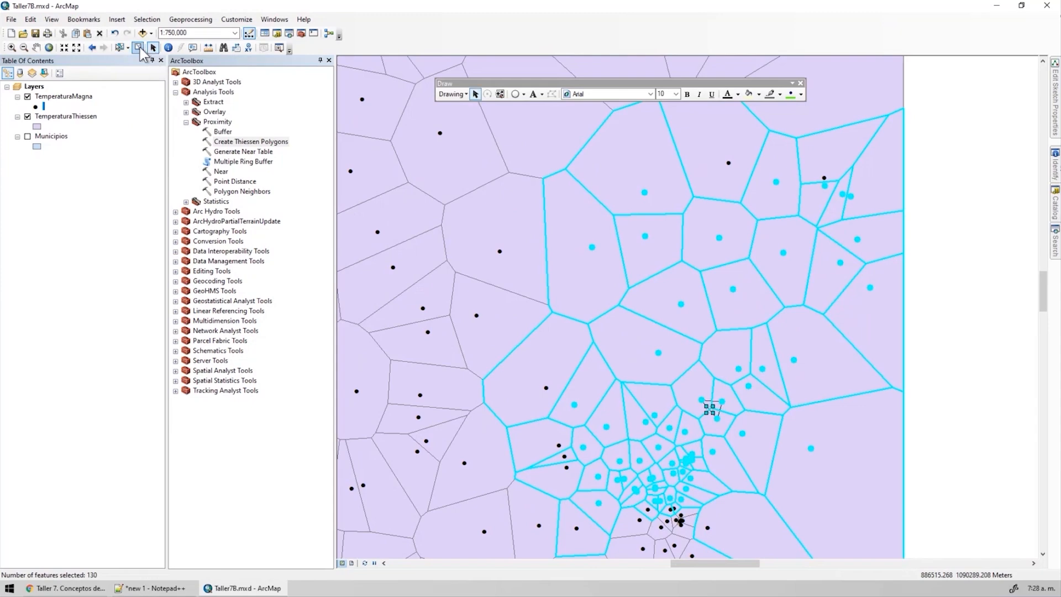
left_click(138, 47)
Delete the drawn triangle and its circle markers from the map.
left_click_drag(758, 369, 617, 498)
scroll(753, 397, "down", 2)
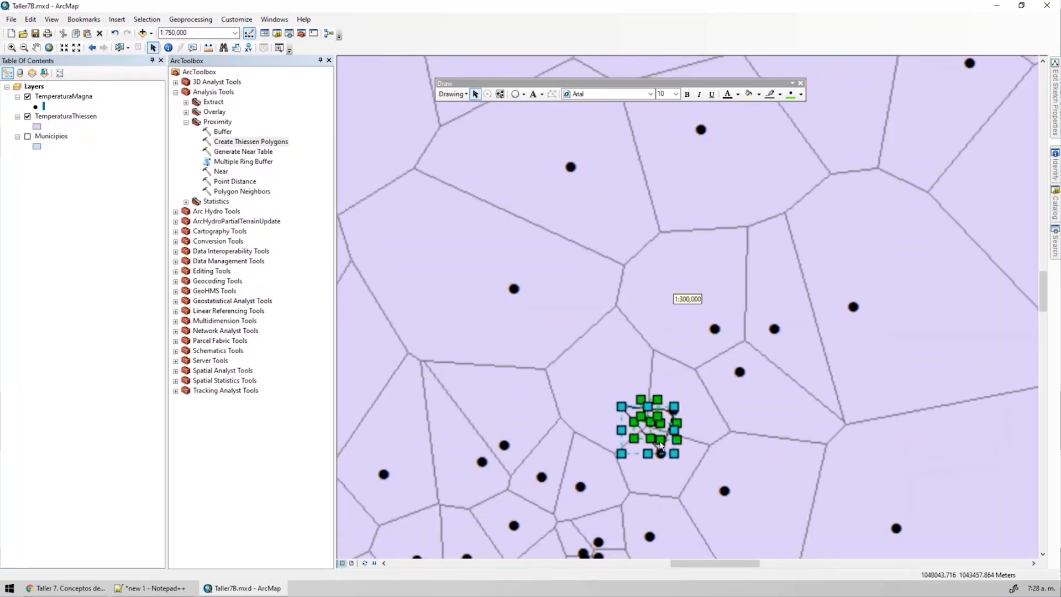
key("Delete")
Open the TemperaturaThiessen attribute table, select the record with FID 1 and locate its polygon on the map.
scroll(625, 268, "up", 1)
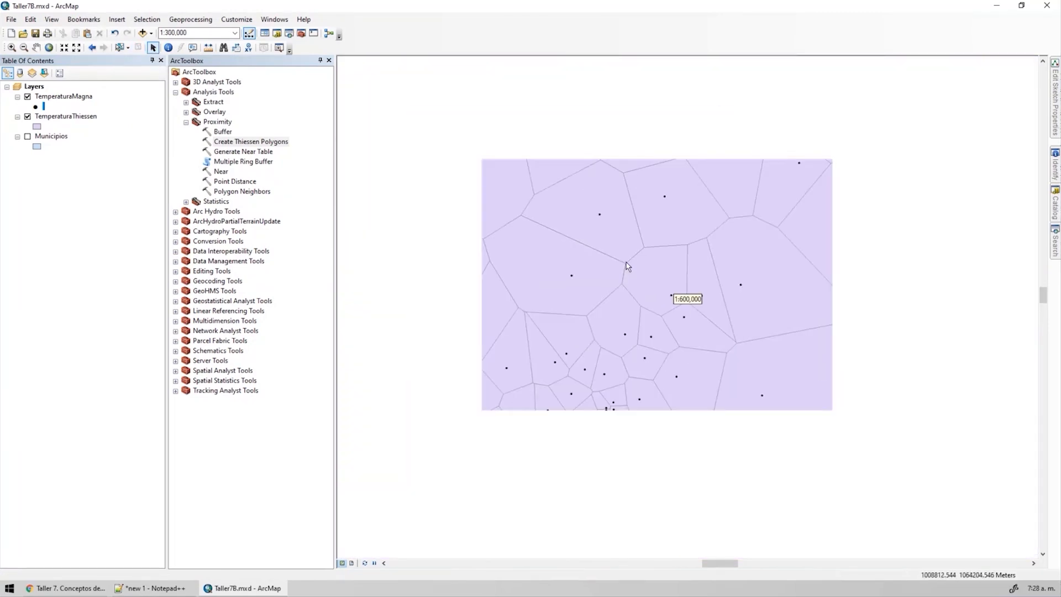
scroll(507, 252, "up", 1)
right_click(67, 116)
left_click(111, 148)
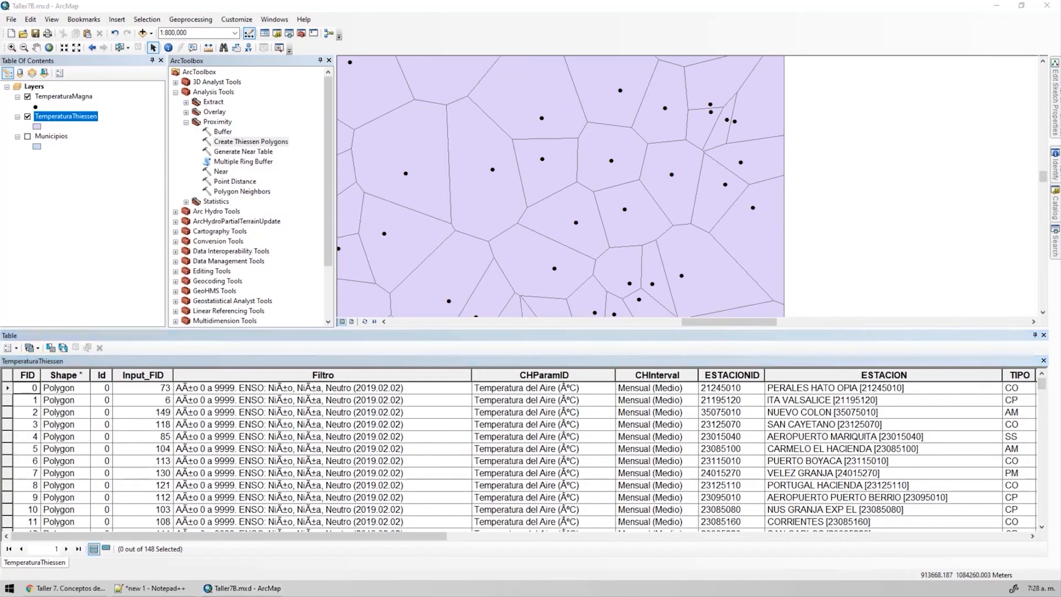
double_click(7, 400)
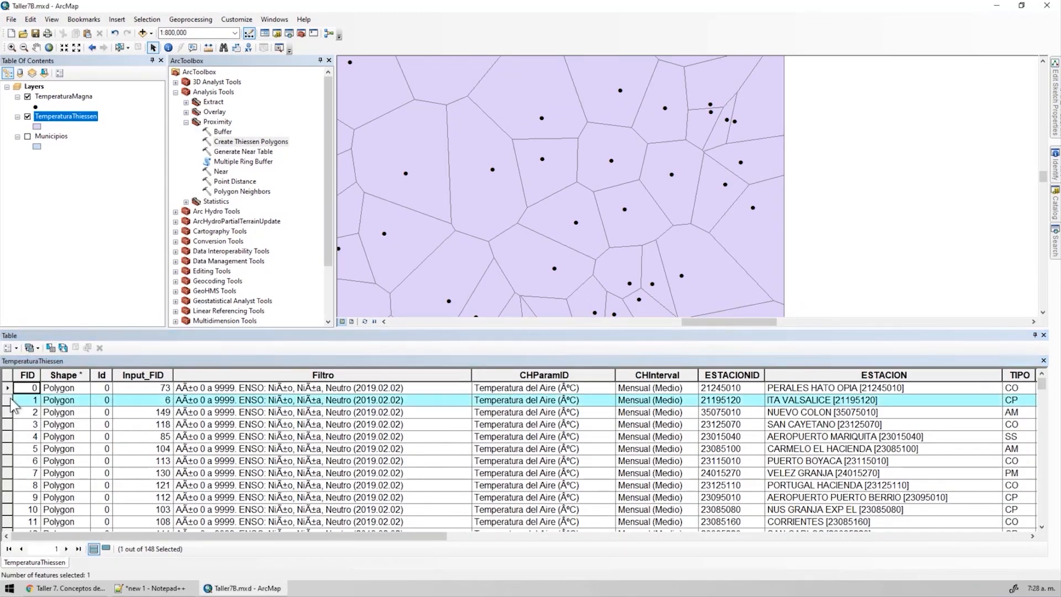
scroll(550, 254, "up", 3)
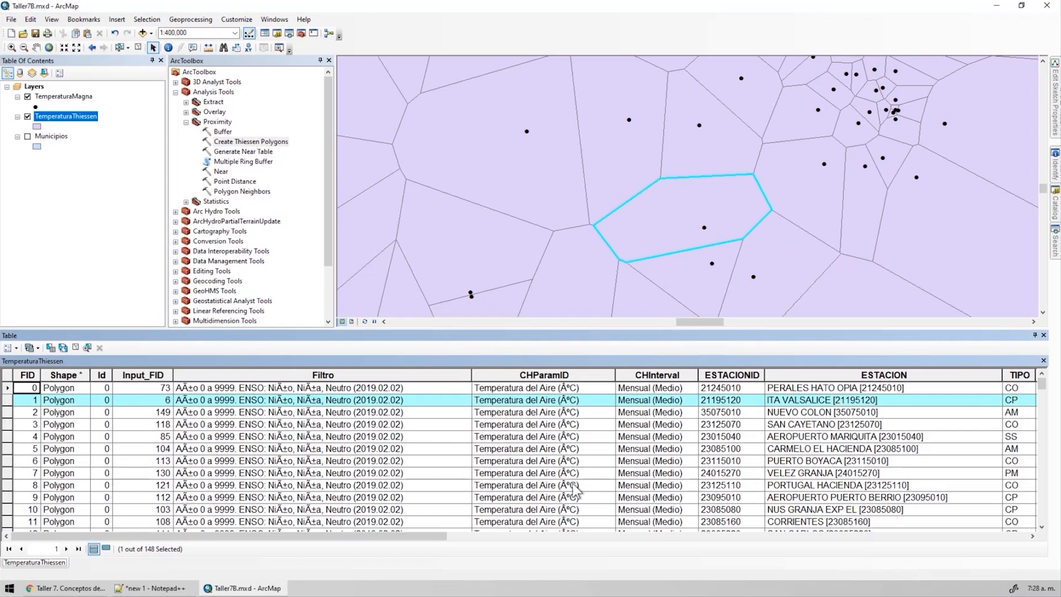
Review the monthly temperature fields and the PromMes average in the TemperaturaThiessen table, and close the table.
left_click_drag(417, 542, 1019, 537)
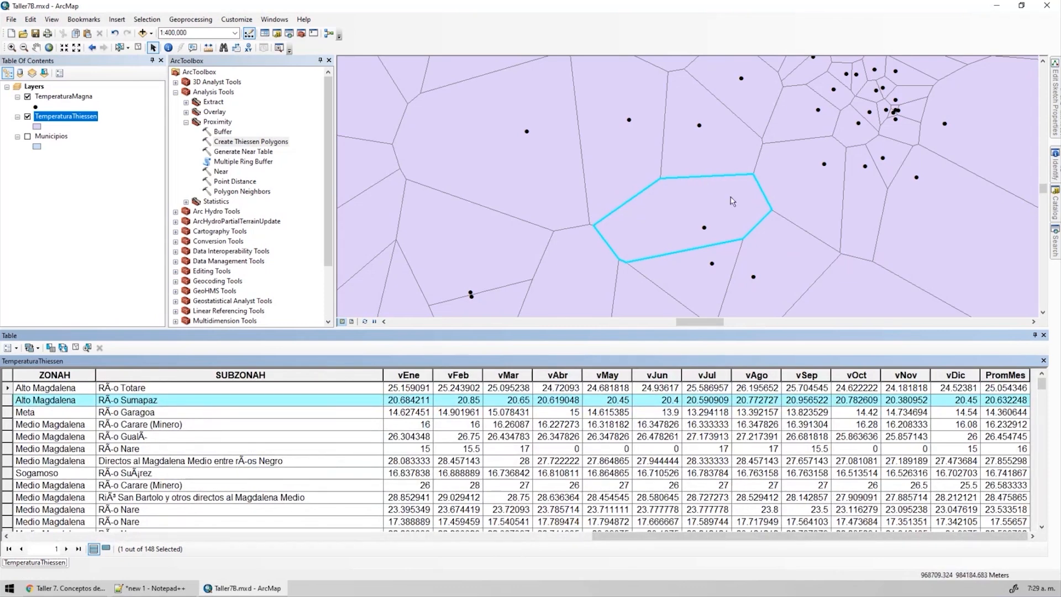
left_click(408, 375)
left_click(458, 375)
left_click(508, 375)
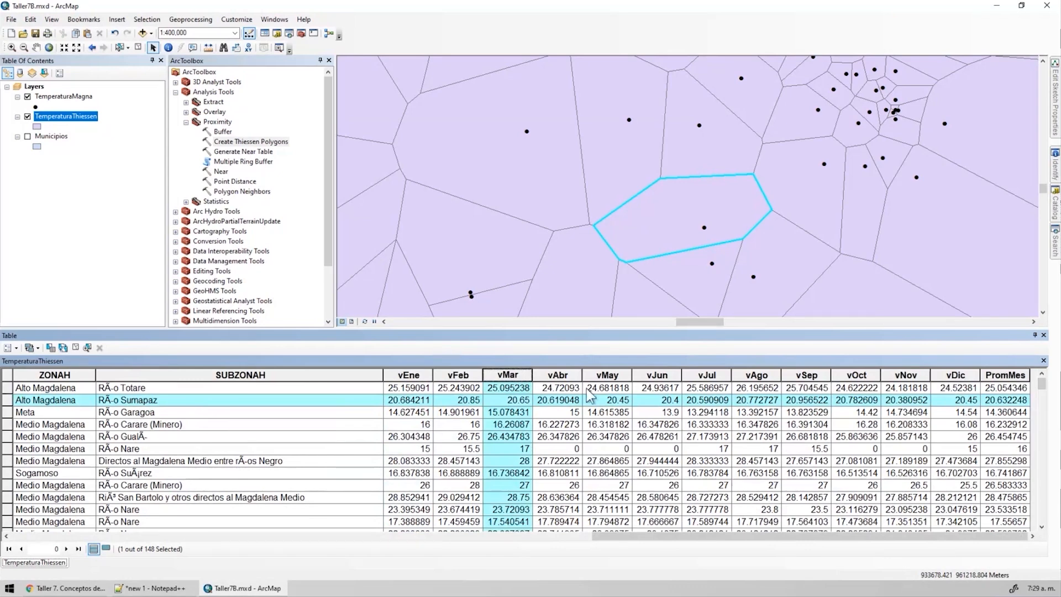
left_click(1004, 375)
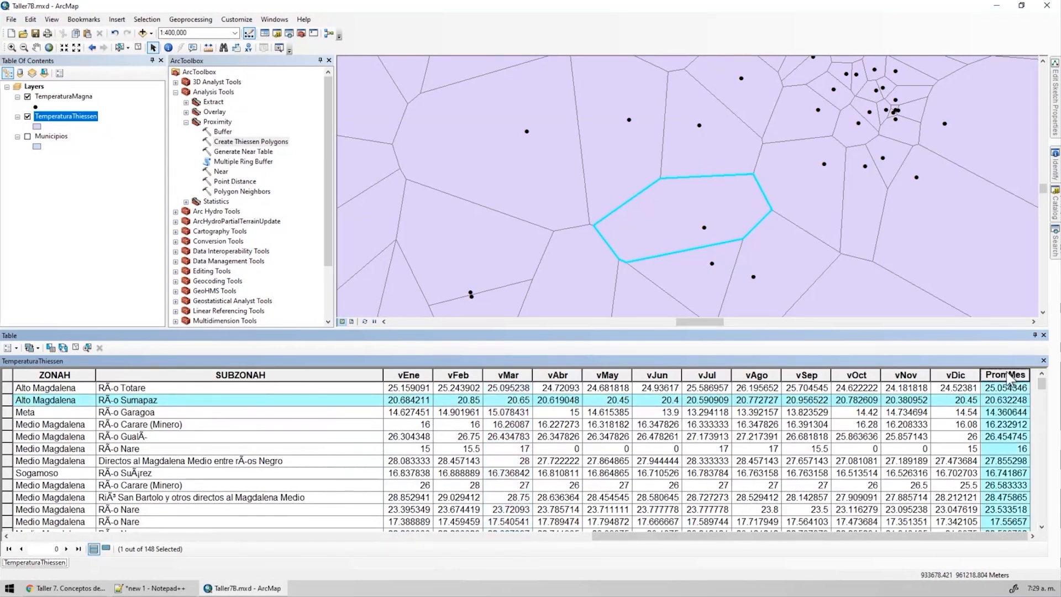
left_click(1043, 335)
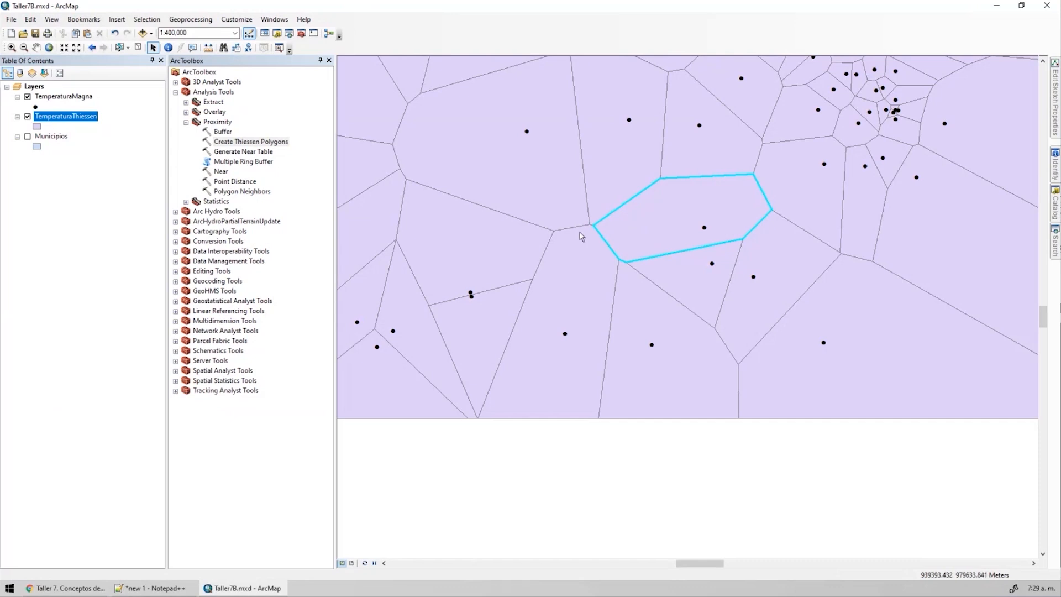
Clear the polygon selection and display the TemperaturaThiessen layer with no fill and a red outline.
left_click(138, 47)
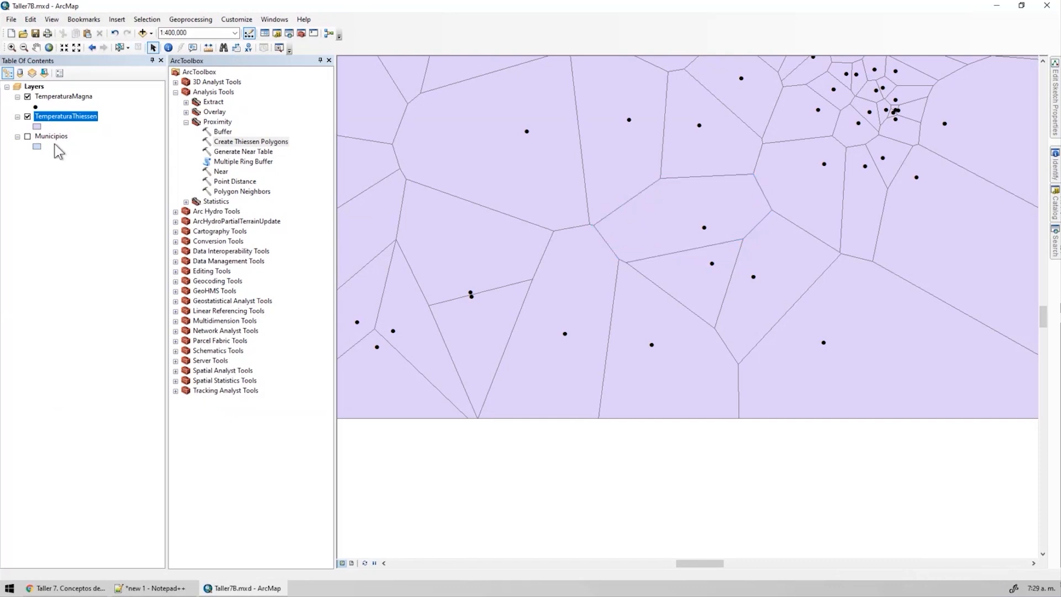
left_click(37, 126)
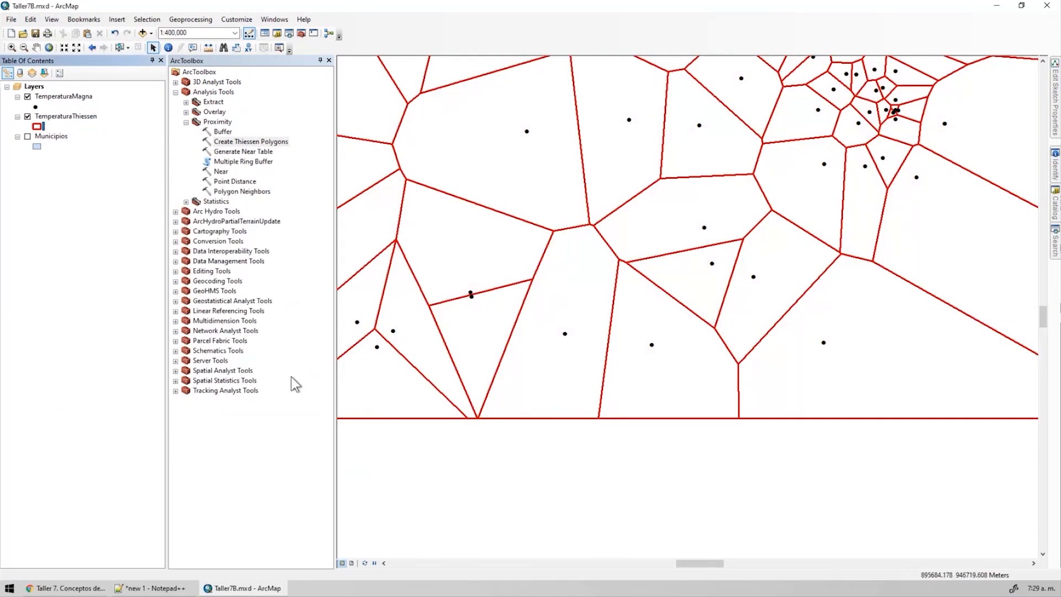
Inspect the input parameters of the Zonal Statistics as Table tool in Spatial Analyst, and close it without running.
double_click(243, 370)
double_click(213, 540)
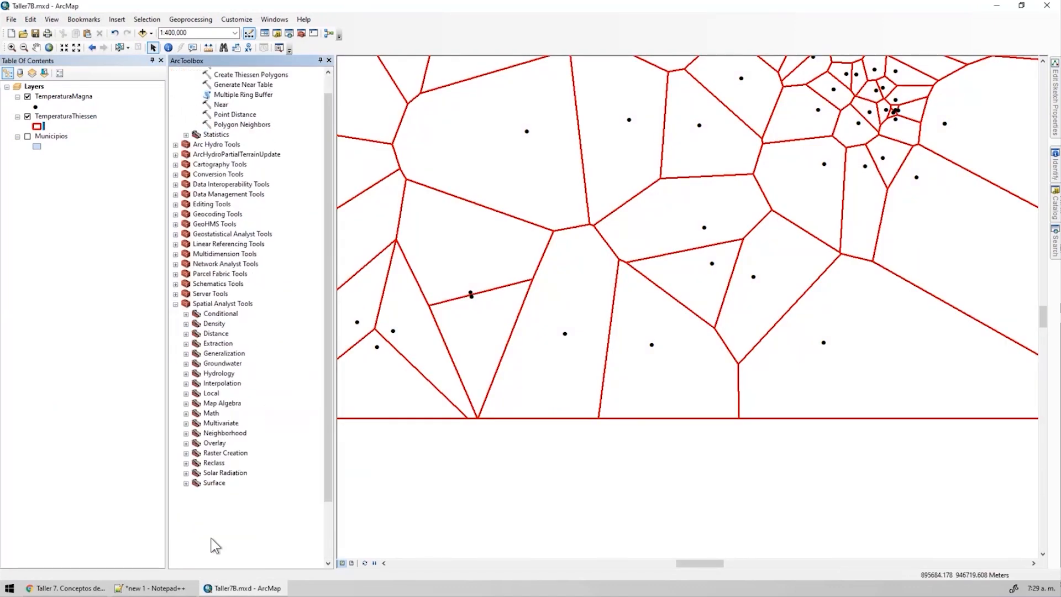
double_click(248, 540)
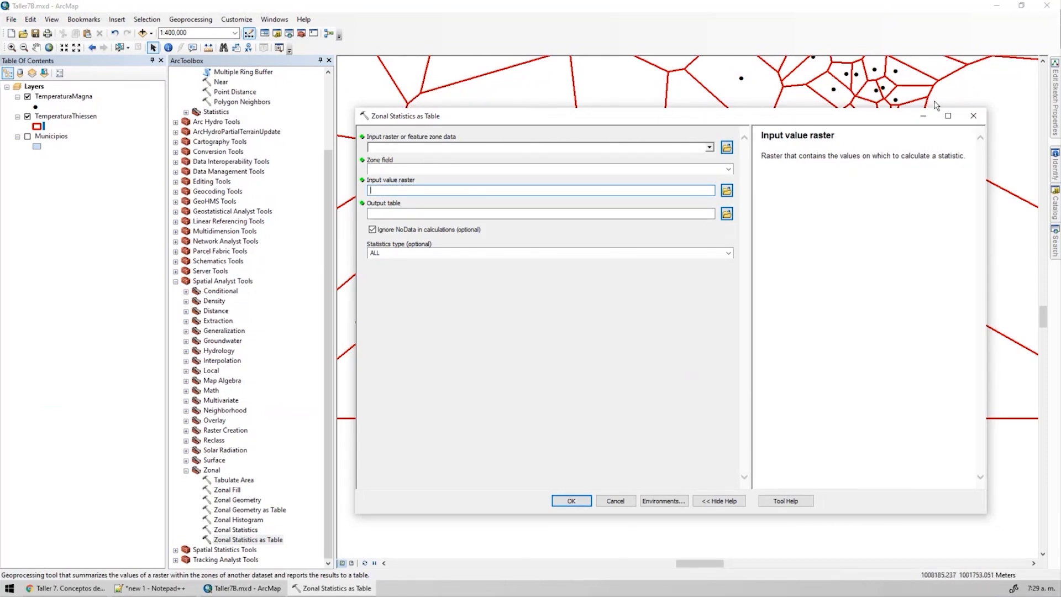
left_click(973, 115)
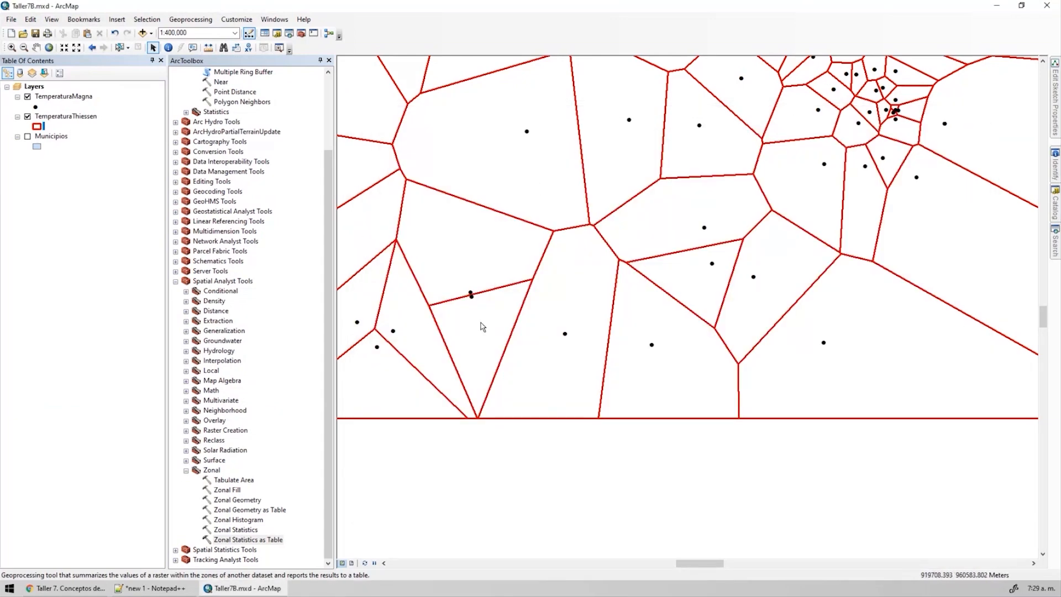
Select the large Thiessen polygon in the western part of the map, and clear the selection.
left_click_drag(518, 118, 559, 203)
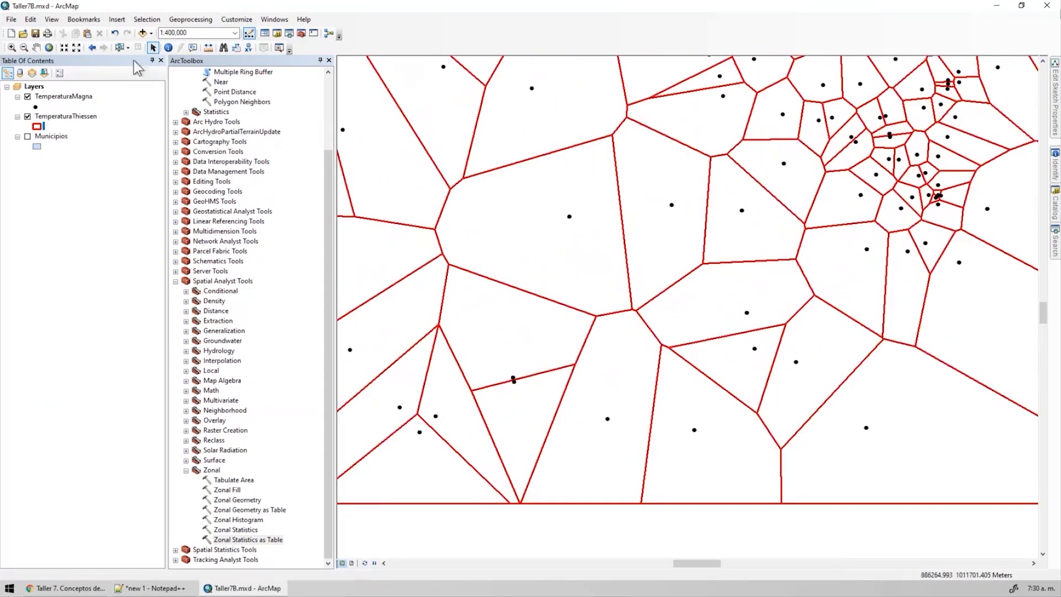
left_click(120, 47)
left_click(503, 242)
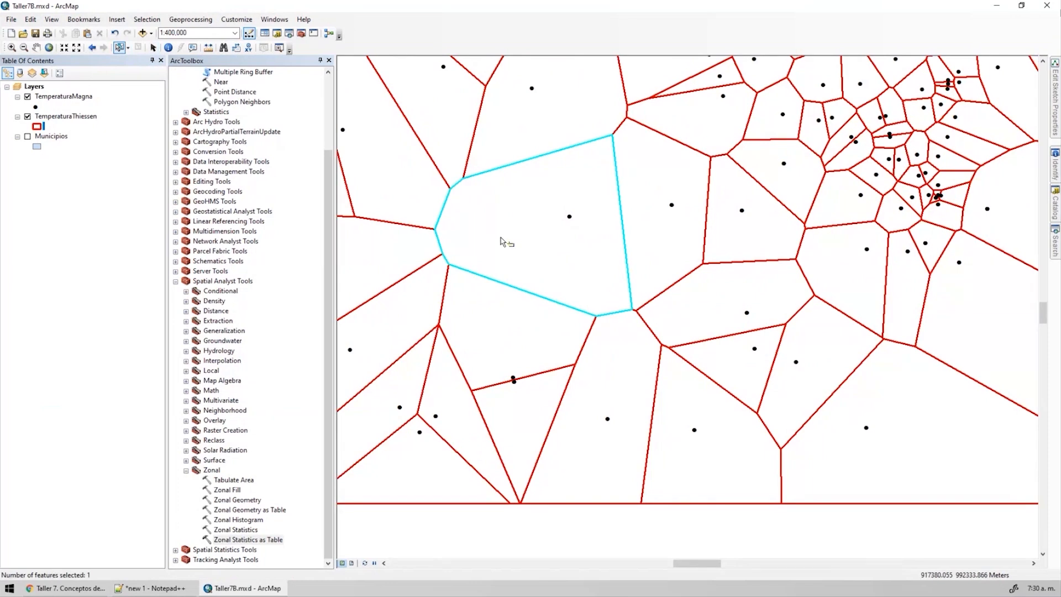
left_click(138, 48)
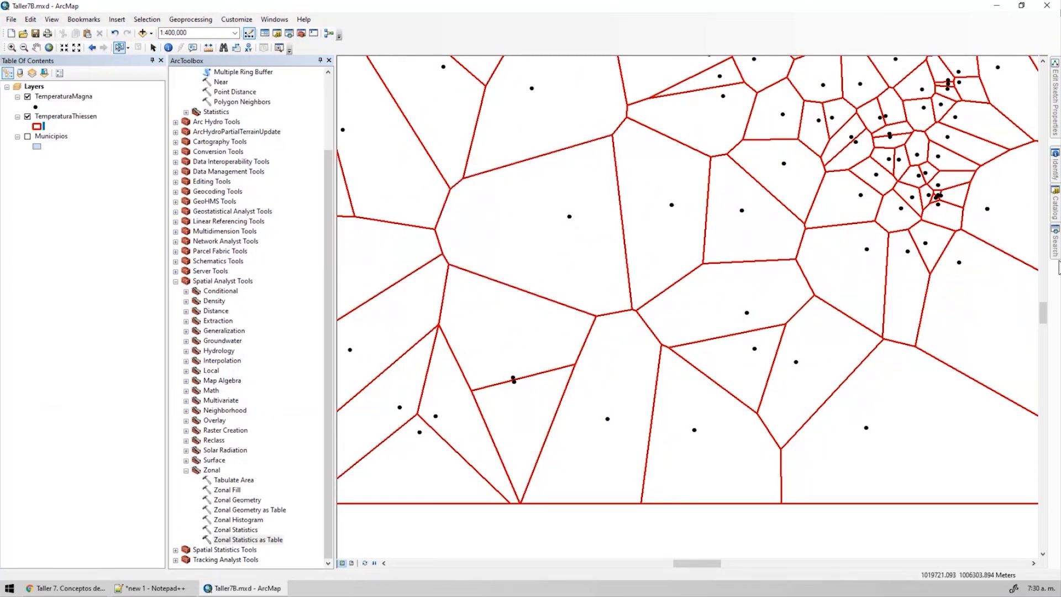
Search the geoprocessing tools for "feature to raster".
left_click(1056, 254)
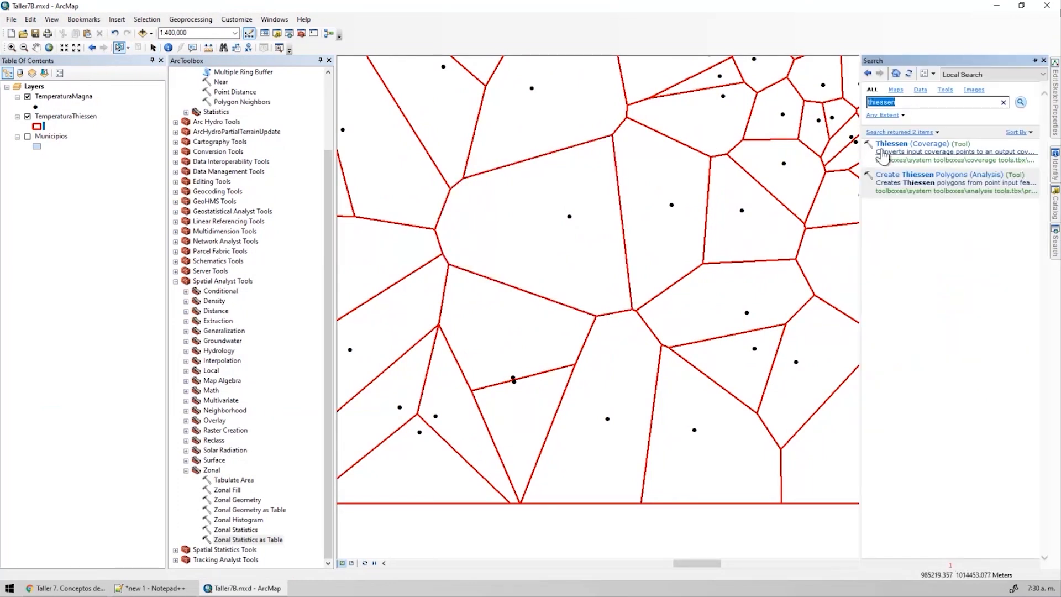
type("feature to raster")
key("Return")
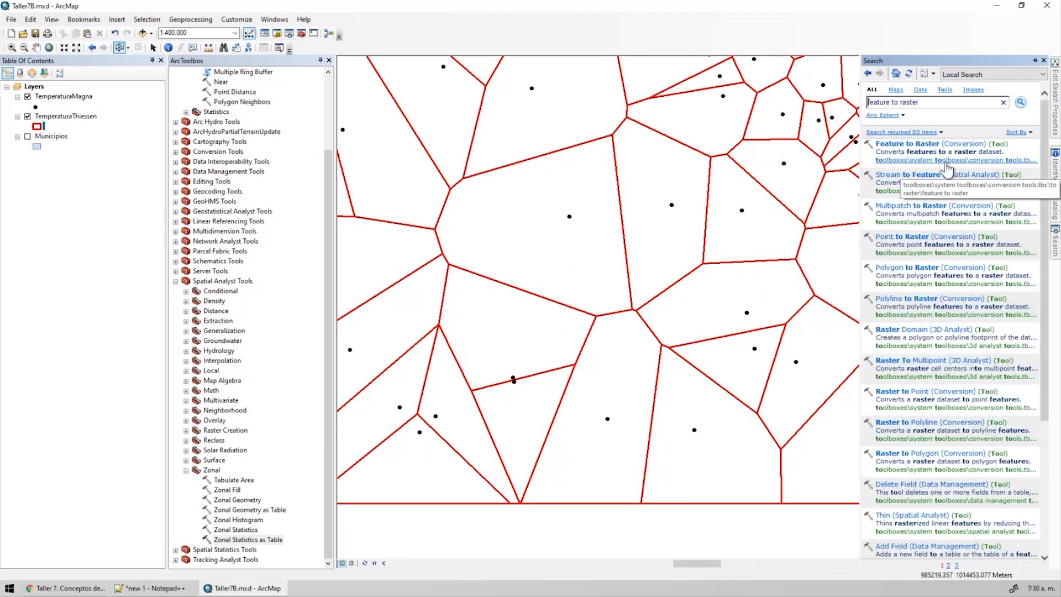
Open the Polygon to Raster tool from the To Raster toolset of the Conversion Tools.
scroll(257, 146, "up", 3)
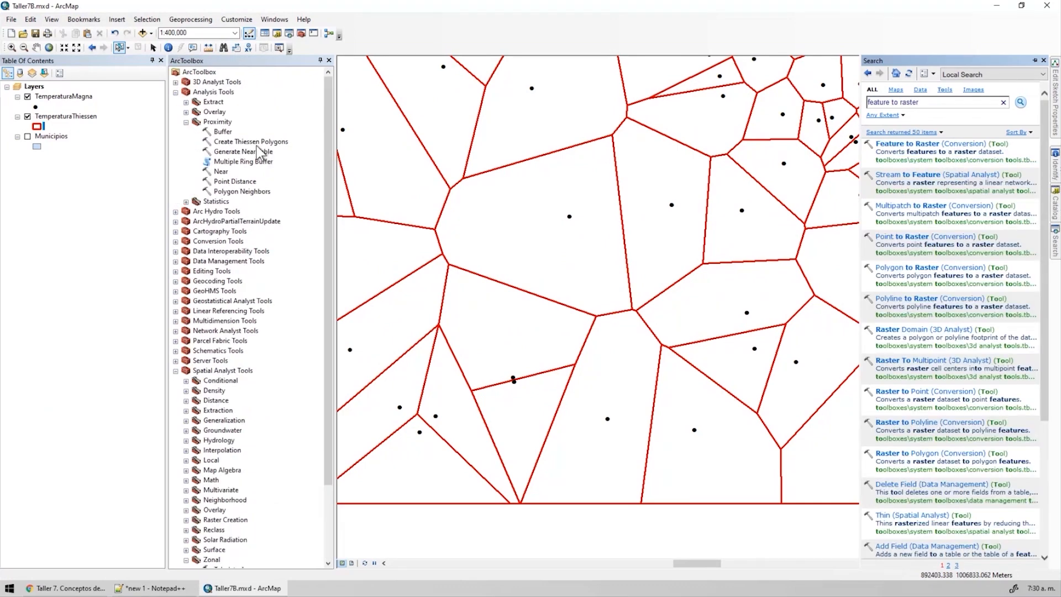
left_click(175, 93)
left_click(175, 261)
double_click(218, 132)
double_click(217, 270)
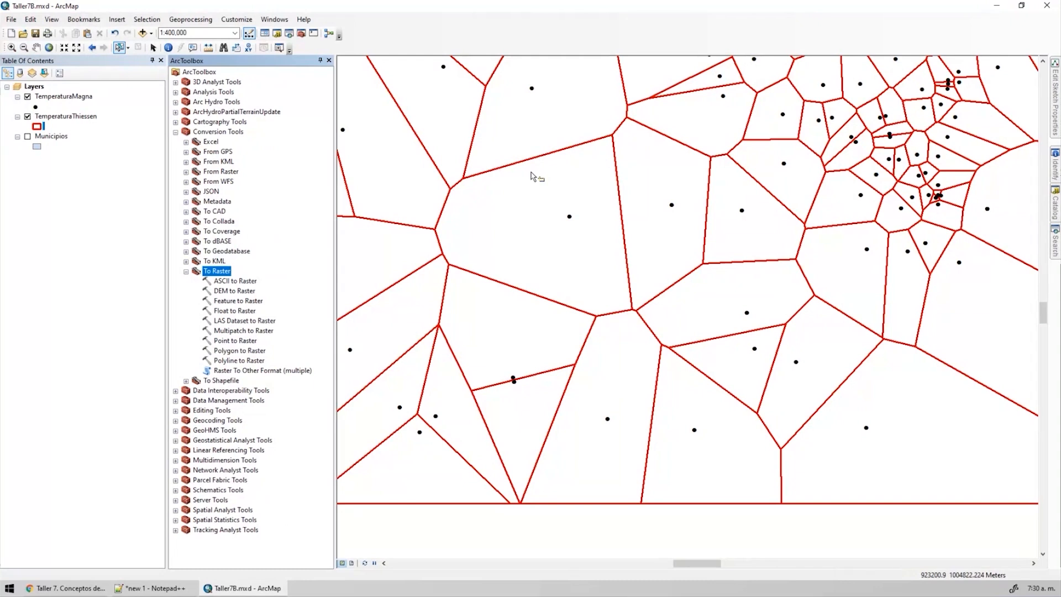
left_click(250, 353)
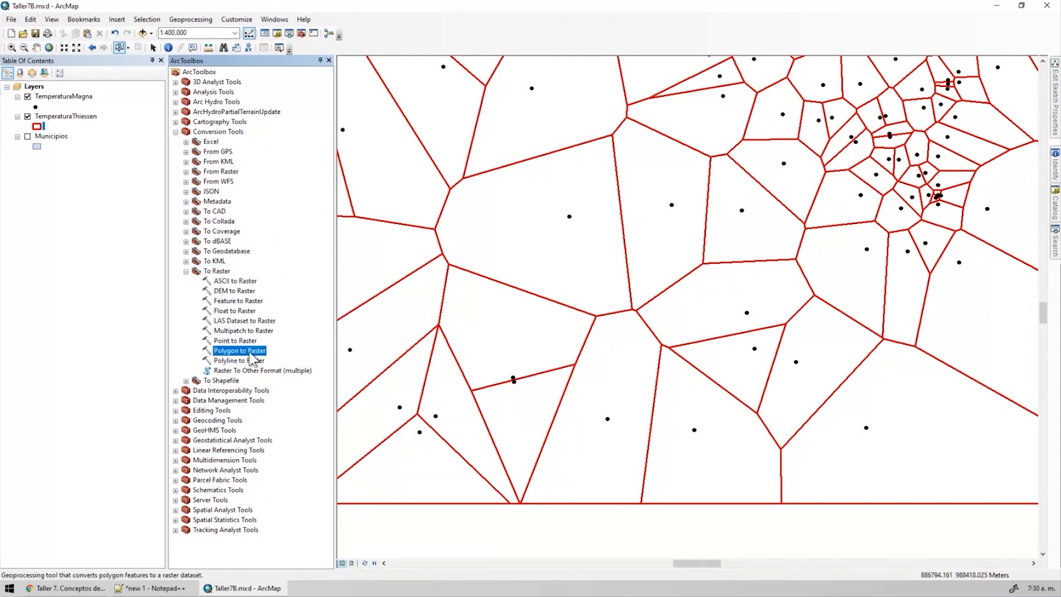
double_click(254, 354)
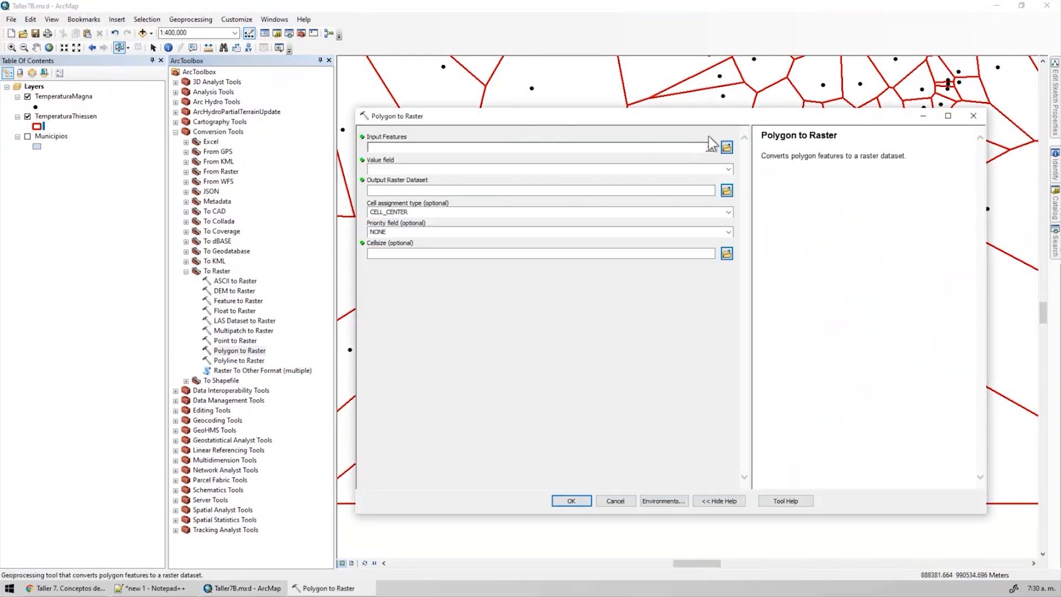
Set TemperaturaThiessen as the input features and PromMes as the value field for the raster conversion.
left_click(710, 148)
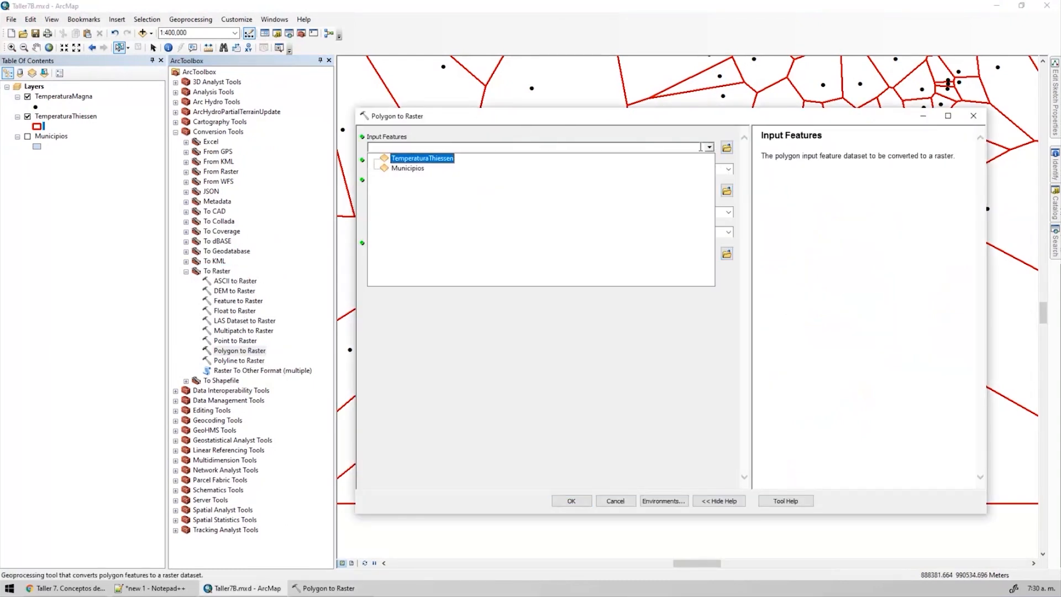
left_click(440, 158)
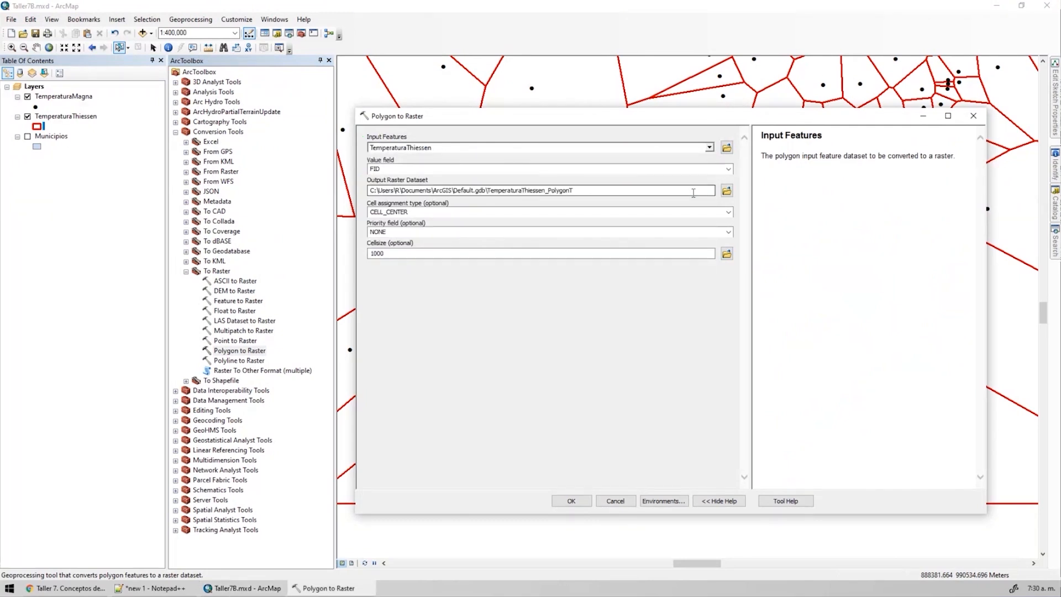
left_click(727, 169)
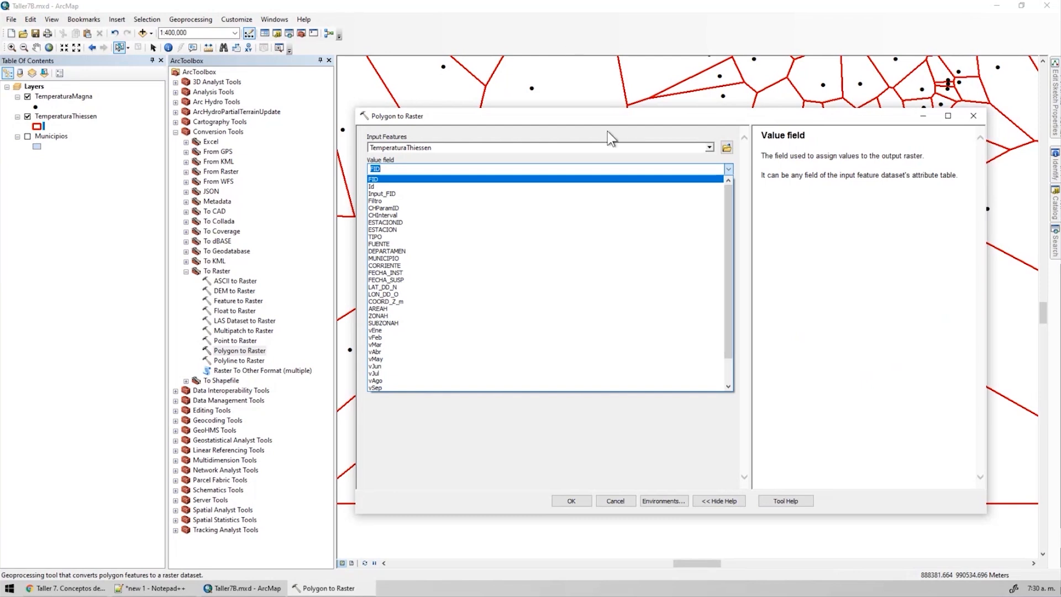
left_click_drag(729, 274, 717, 359)
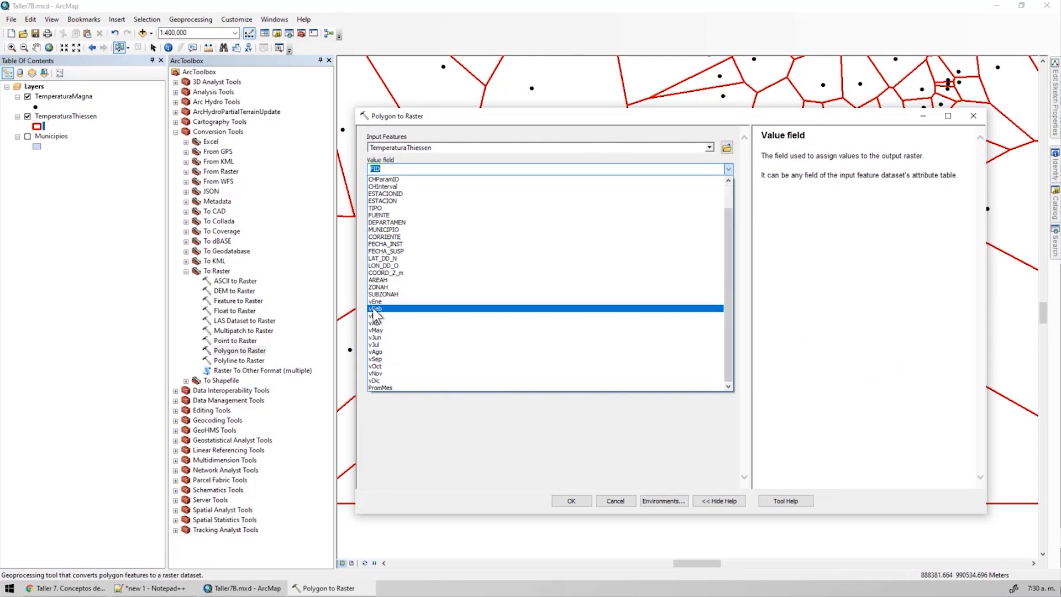
left_click(391, 388)
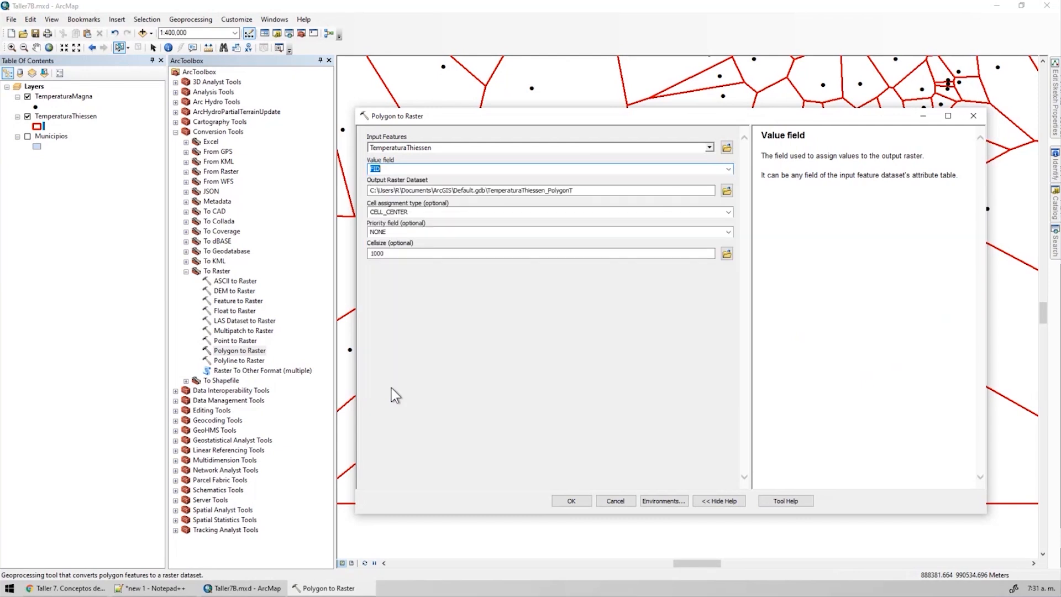
Set the output raster dataset to TempPromMesThiessen.tif in the Taller7 GRID folder.
left_click(726, 191)
left_click(698, 244)
double_click(553, 281)
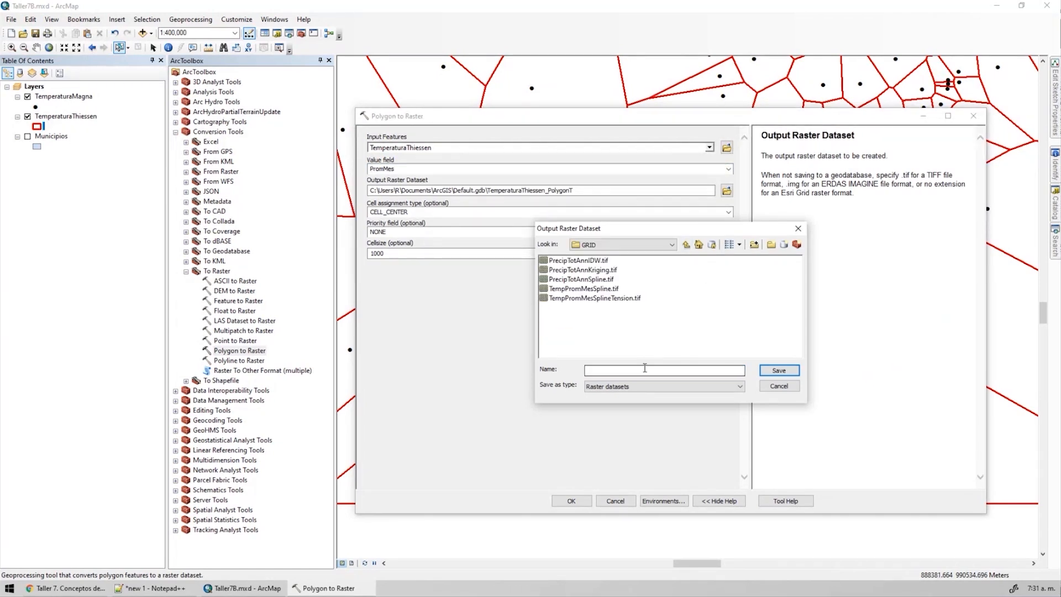
left_click(582, 290)
left_click(626, 370)
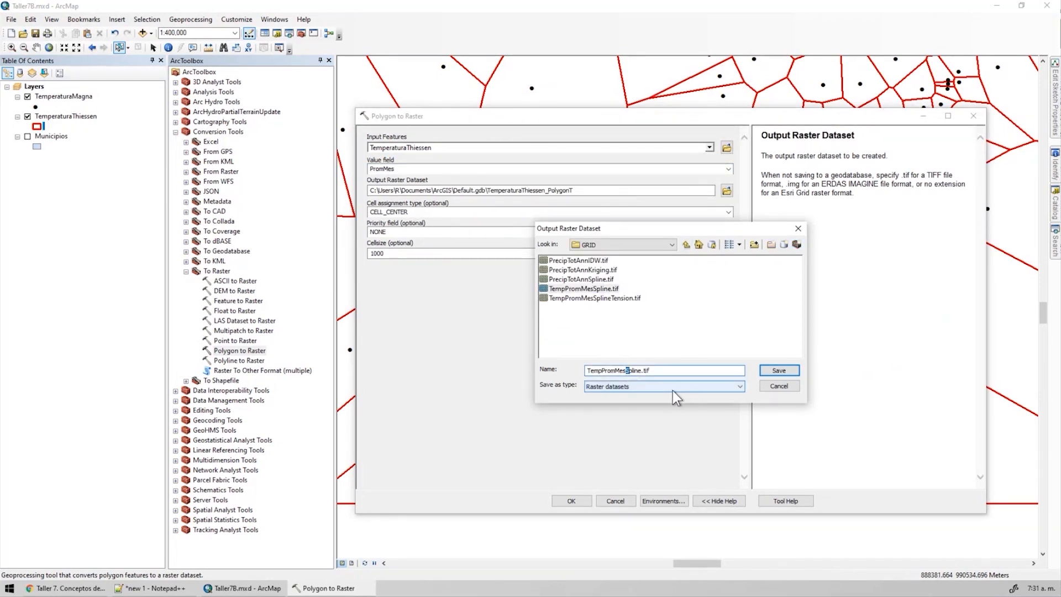
type("Thiesse")
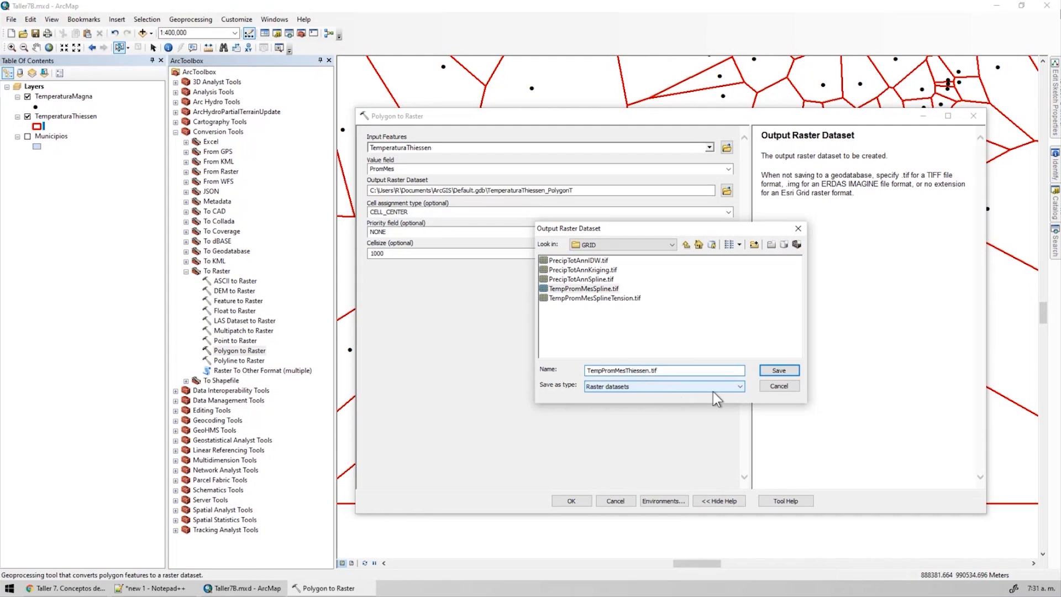
left_click(778, 370)
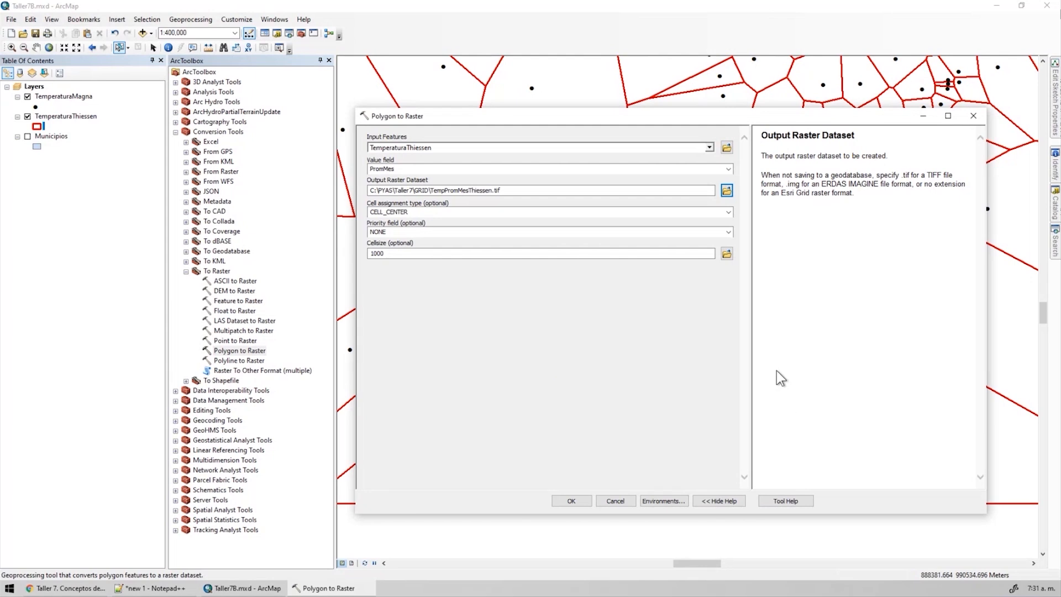
Set the cell assignment type to CELL_CENTER and the cell size to 100.
left_click(421, 213)
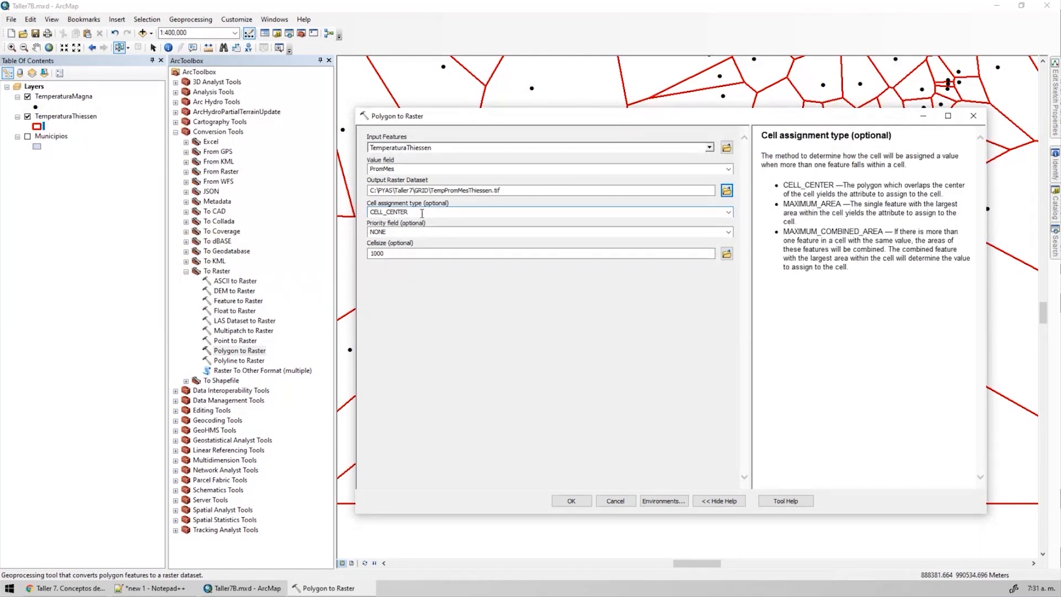
left_click_drag(629, 109, 625, 247)
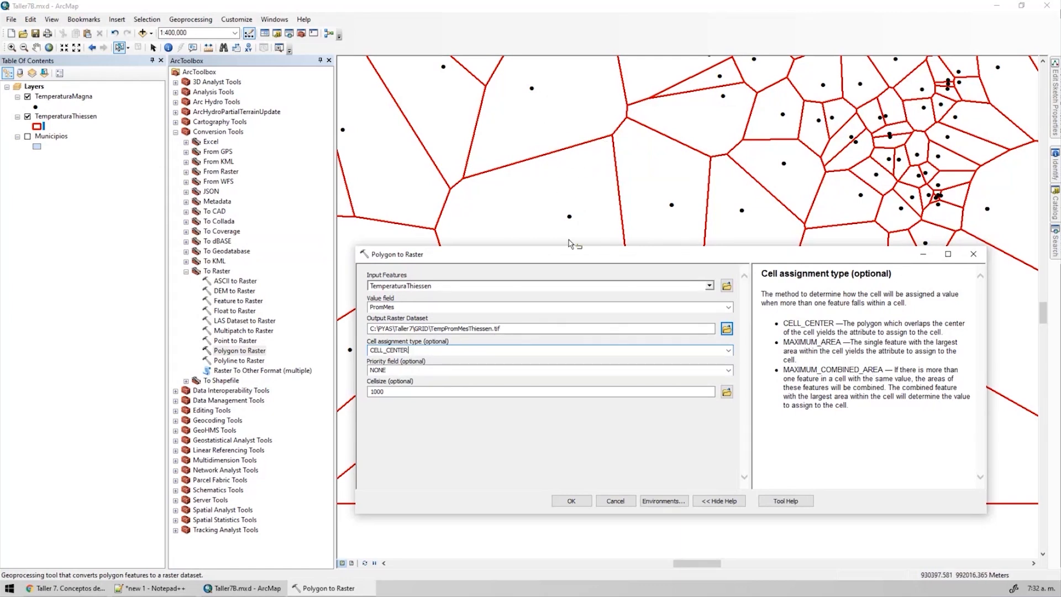
left_click(728, 351)
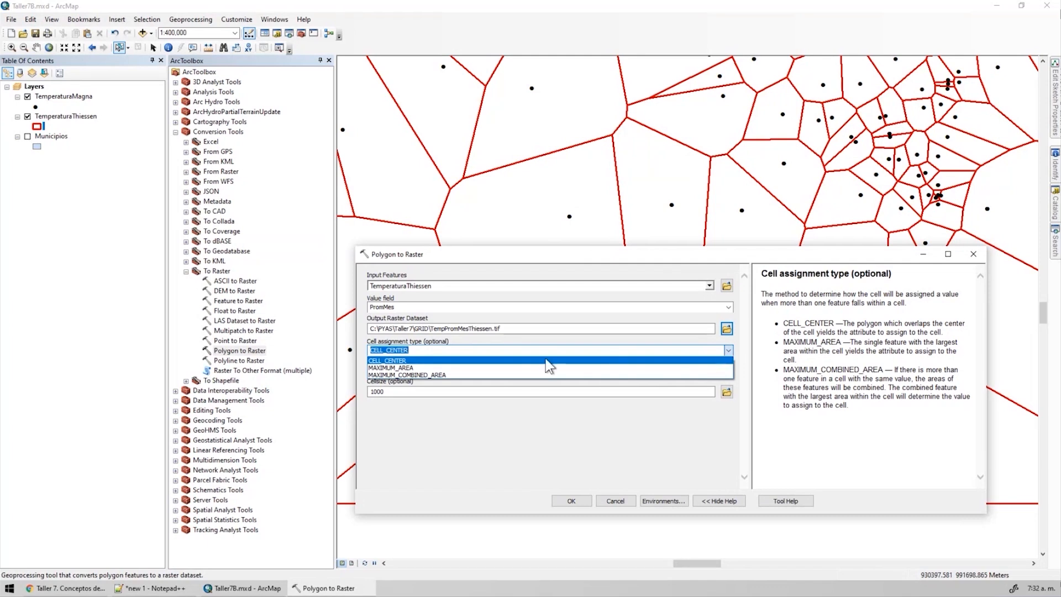
left_click(390, 360)
key("Tab")
key("Tab")
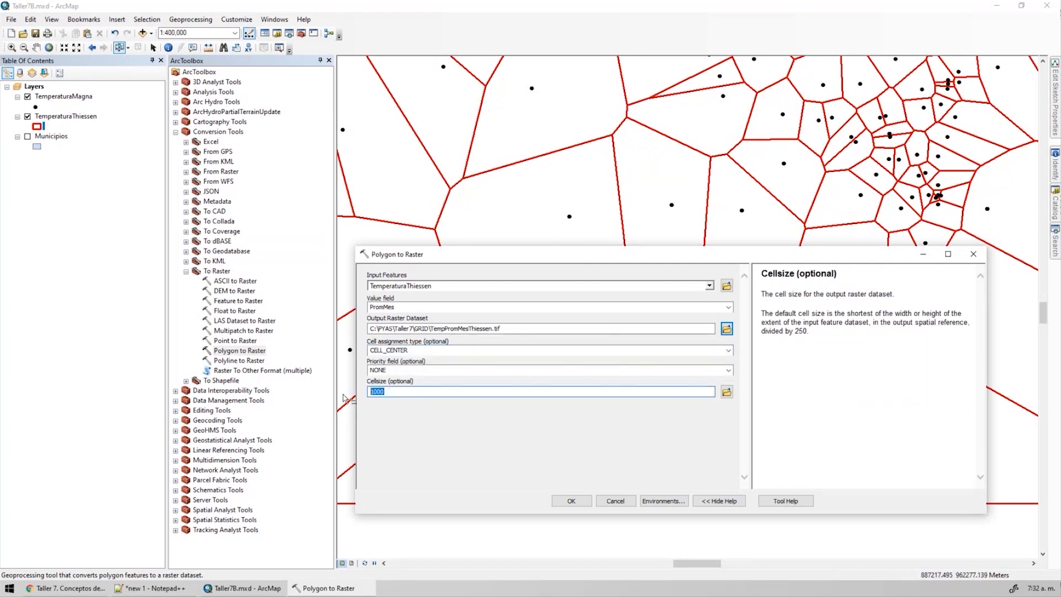
type("1")
Try PromMes as the priority field, and set the priority field back to NONE.
left_click(552, 374)
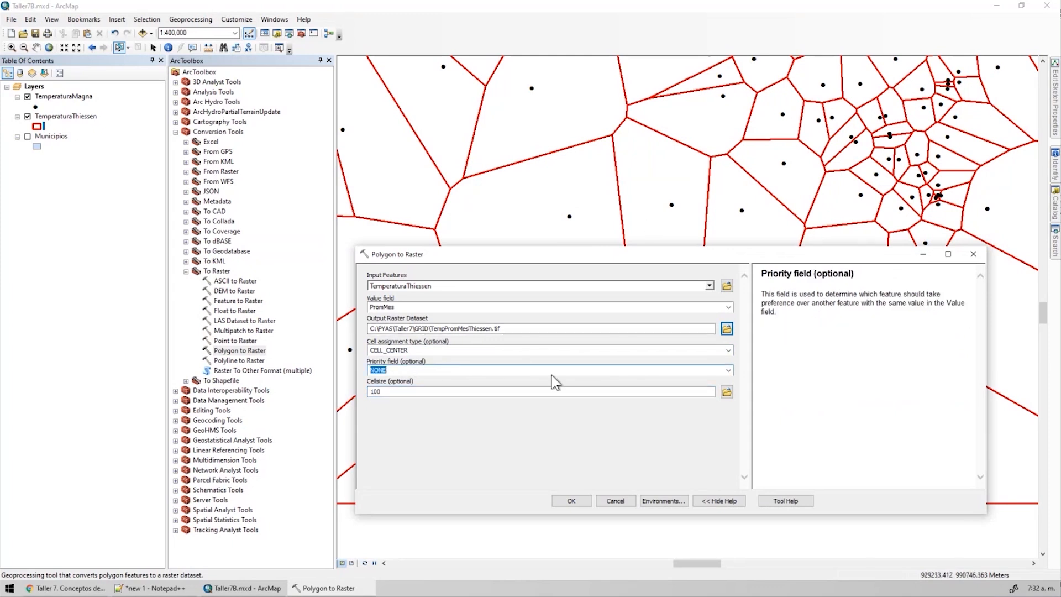
left_click(728, 372)
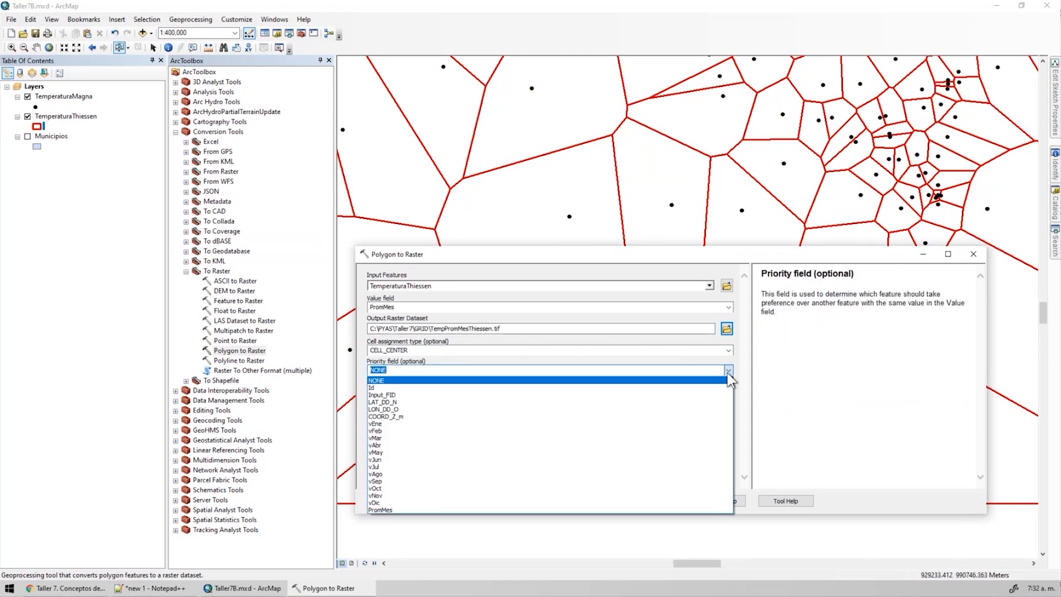
left_click(439, 509)
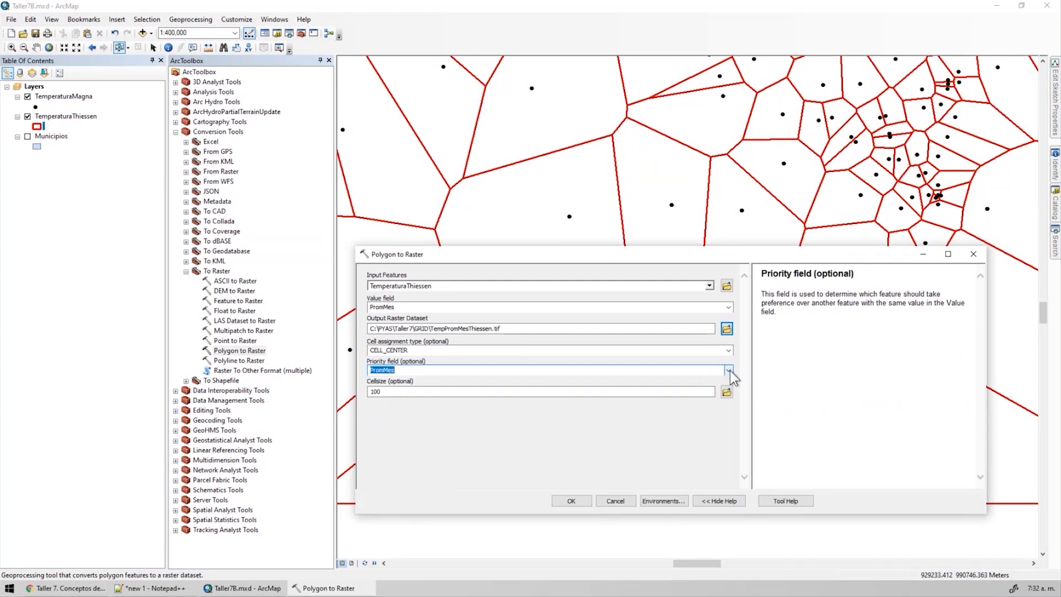
left_click(729, 370)
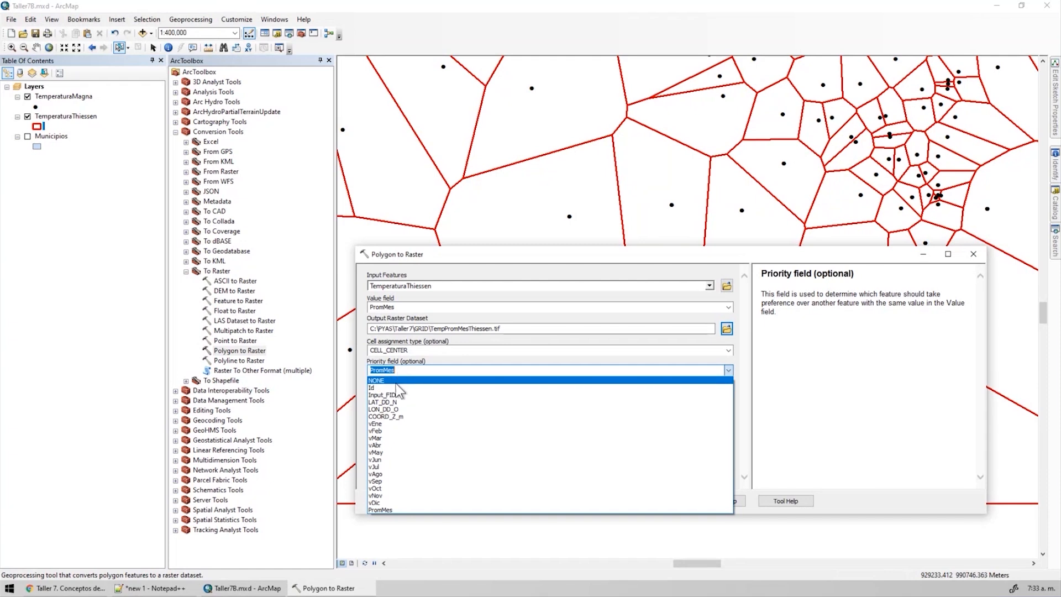
left_click(382, 381)
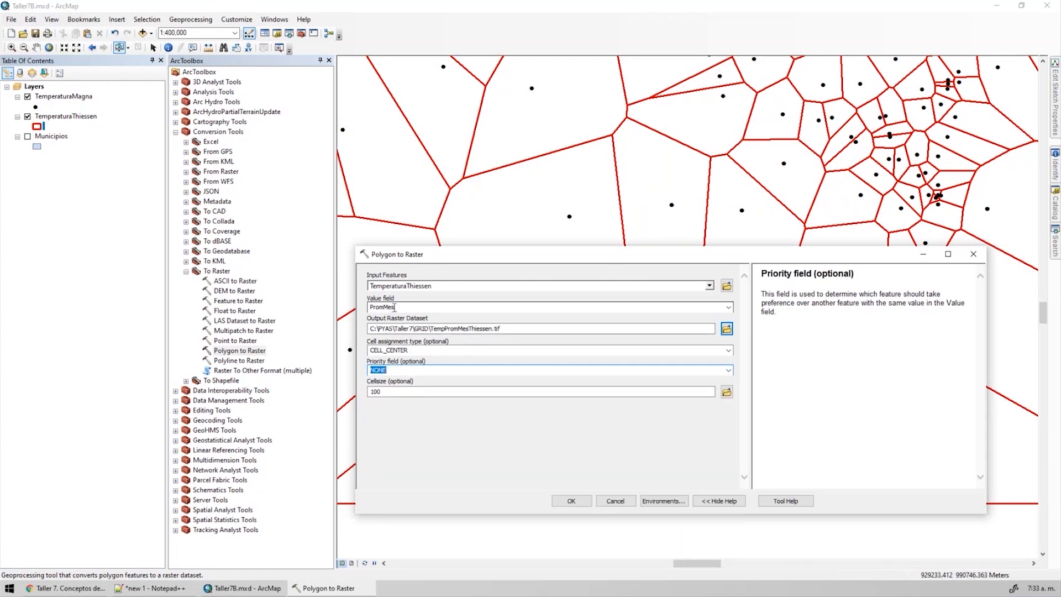
Run the Polygon to Raster conversion and close its progress window.
left_click(394, 307)
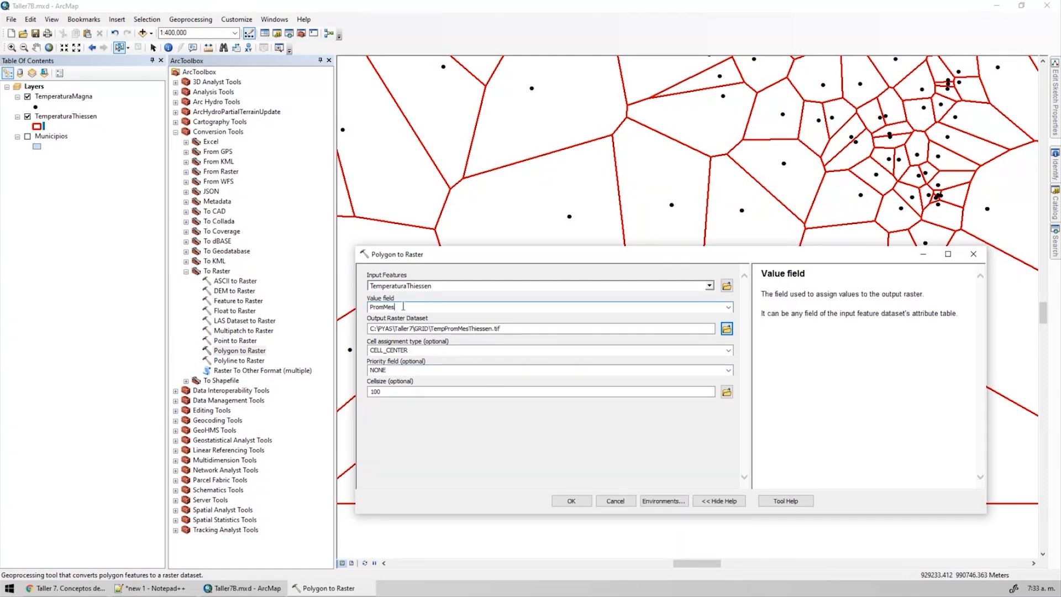
left_click(527, 442)
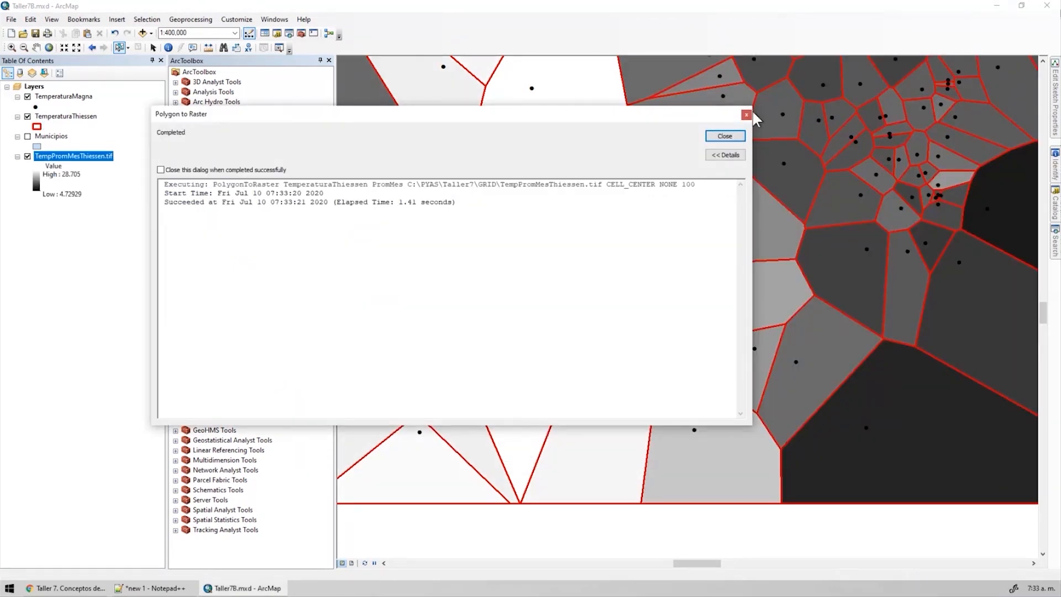
left_click(724, 136)
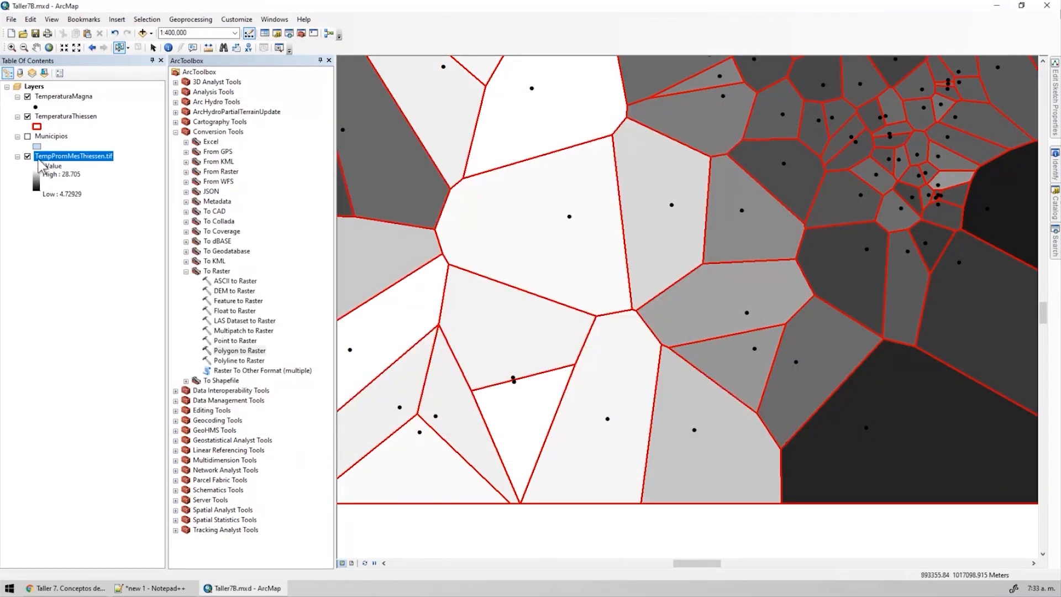
Compare the TempPromMesThiessen.tif cell edges with the TemperaturaThiessen boundaries at close range, toggling the polygon layer off and on.
left_click(28, 117)
left_click(11, 48)
left_click_drag(693, 145, 728, 172)
left_click_drag(678, 313, 752, 369)
left_click(28, 116)
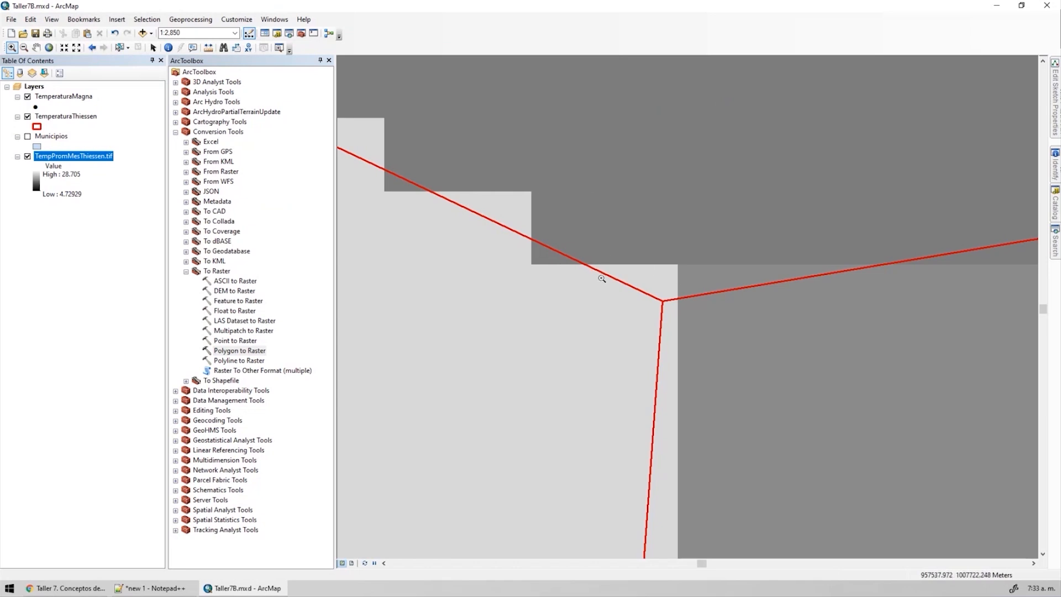
scroll(704, 266, "up", 4)
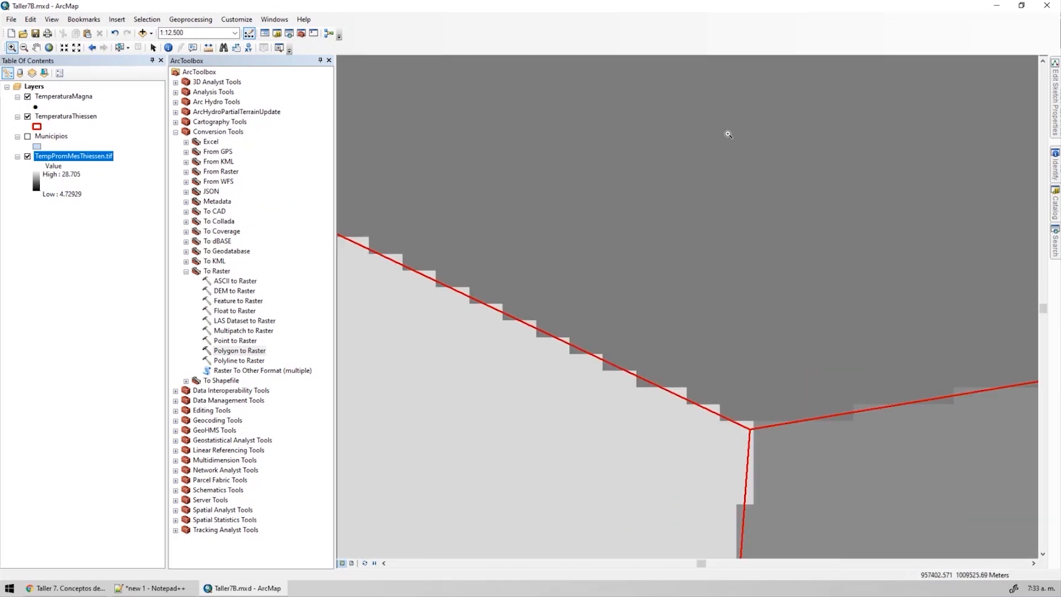
Set Identify to query TempPromMesThiessen.tif and read the pixel values at several points in the dark polygon north of the shared vertex.
left_click(168, 48)
left_click(500, 181)
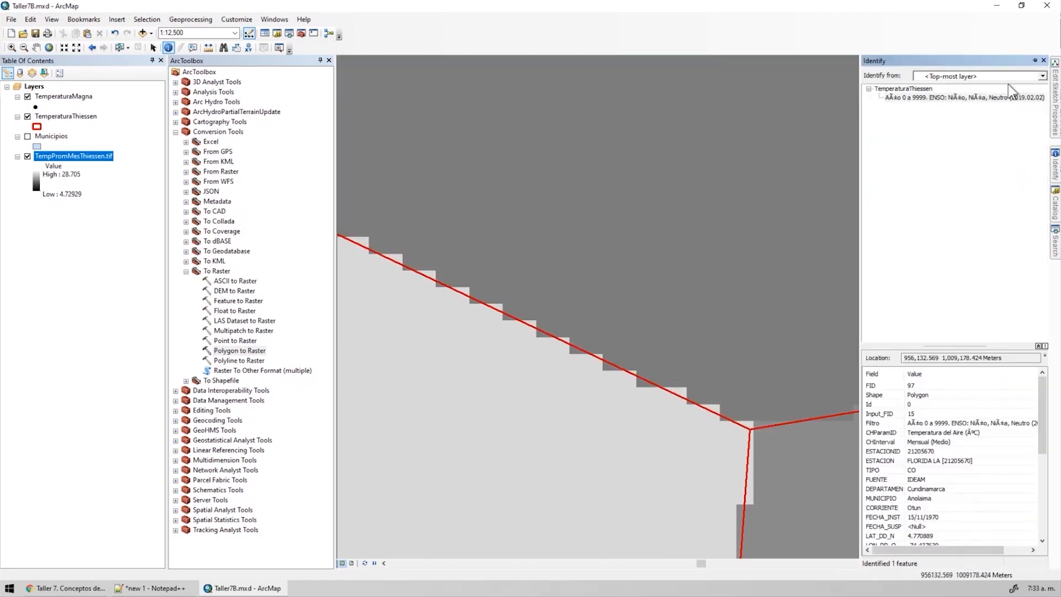
left_click(983, 76)
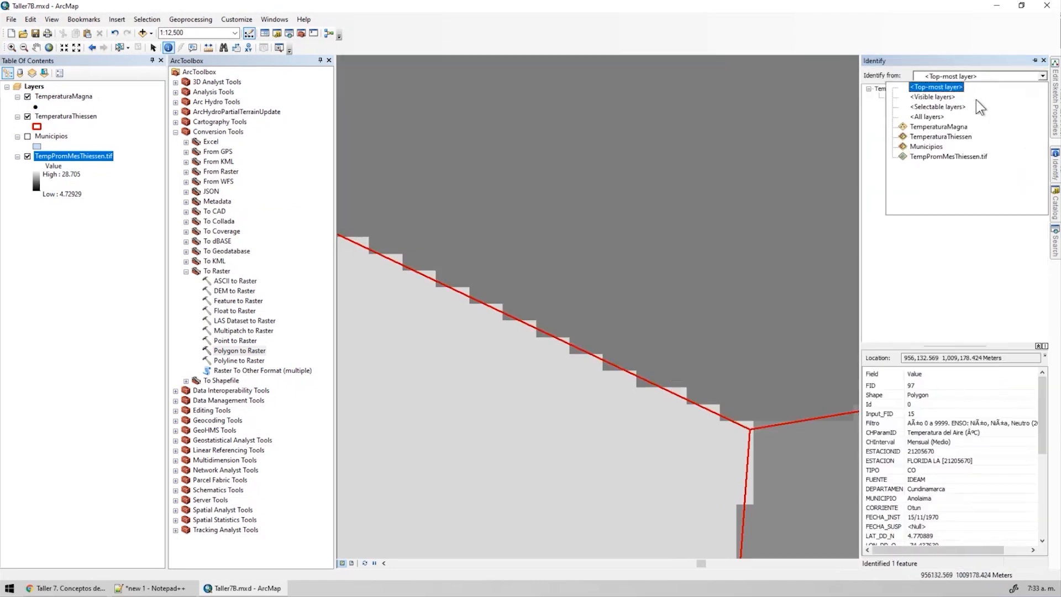
left_click(948, 157)
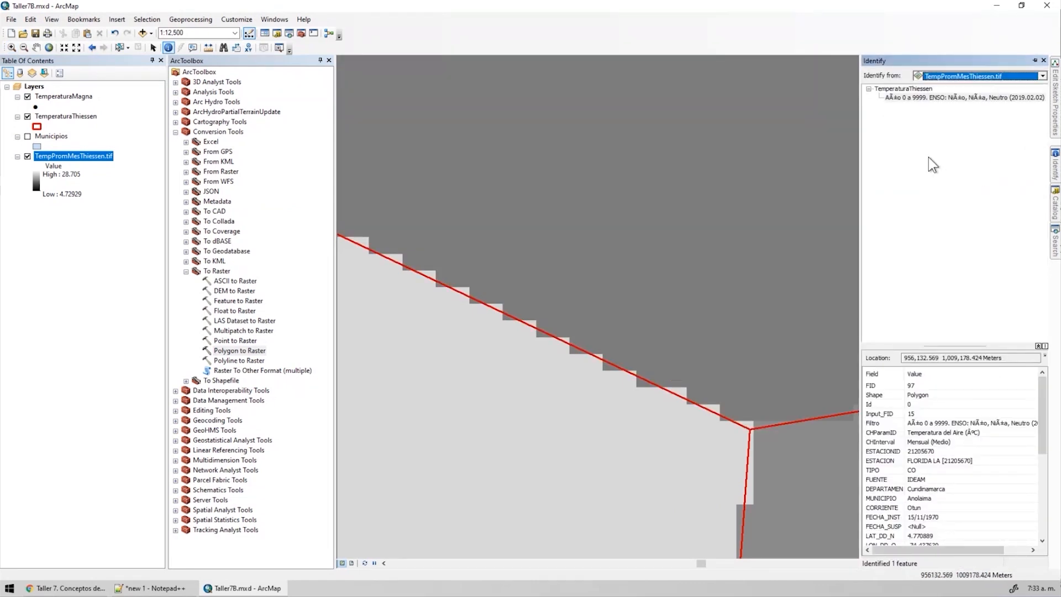
left_click(647, 177)
left_click(582, 190)
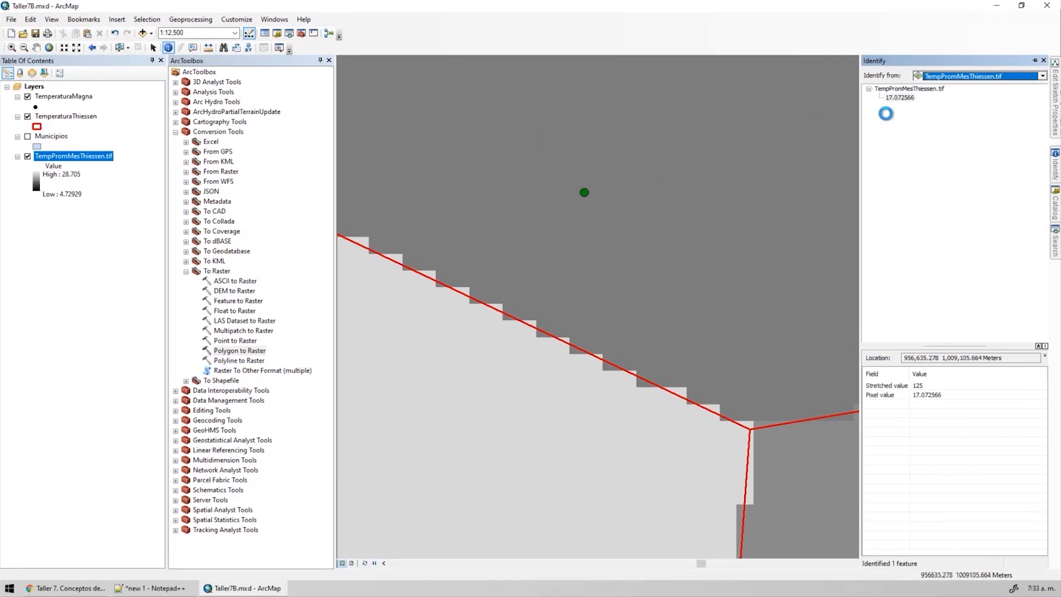
left_click(630, 209)
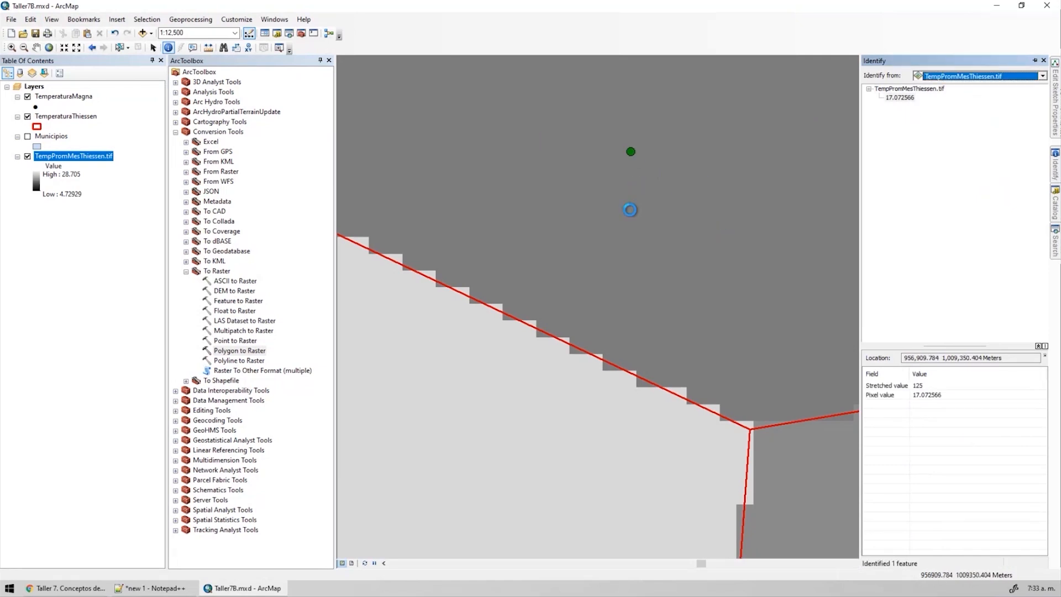
Identify the raster pixel values in the light polygon and the neighbouring eastern polygon, and close the Identify results.
left_click(450, 440)
left_click(471, 511)
left_click(465, 439)
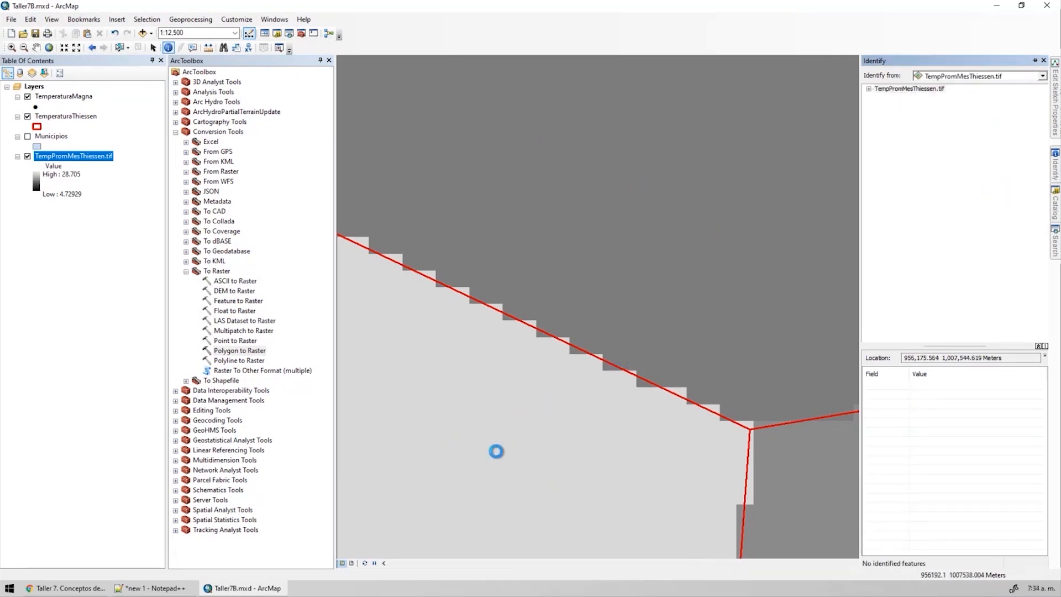
left_click_drag(754, 456, 556, 242)
left_click(658, 287)
left_click_drag(700, 303, 703, 330)
left_click(780, 335)
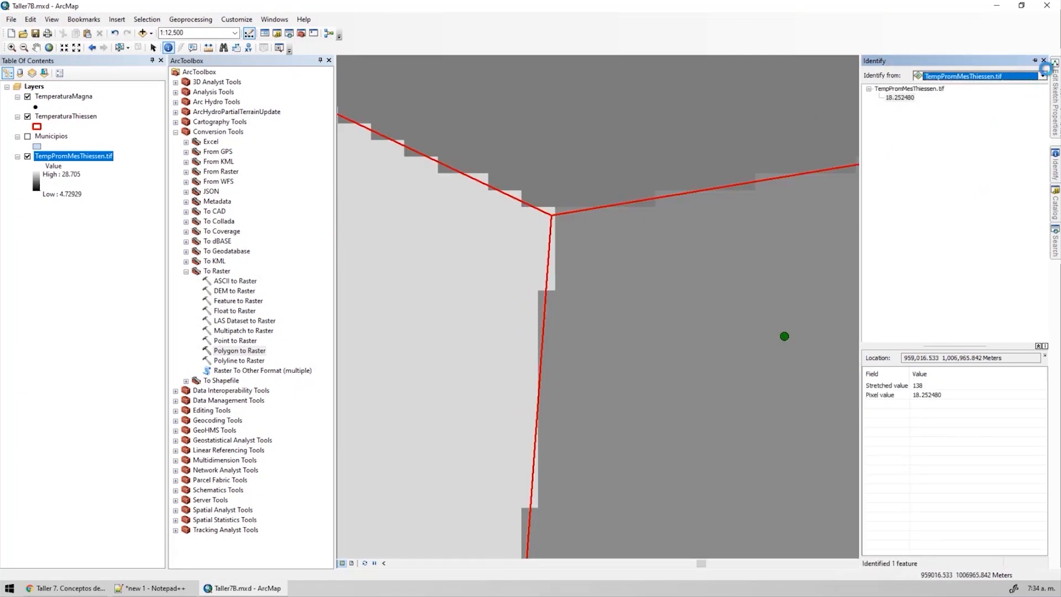
left_click(1044, 61)
Show the Municipios layer over the raster and symbolize it as Hollow with no fill color and a 0.40 black outline.
scroll(721, 283, "up", 3)
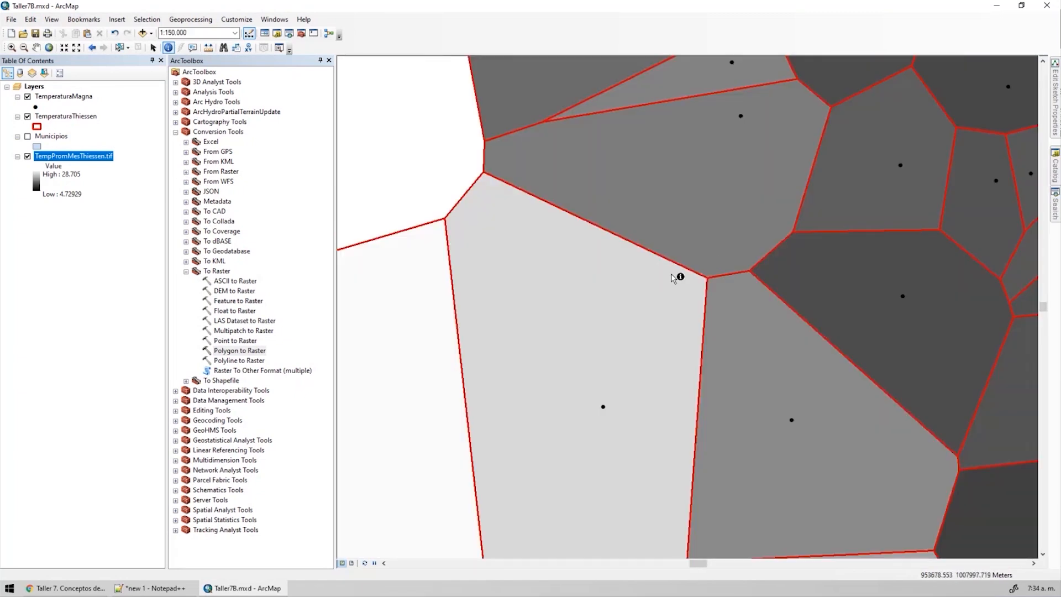
scroll(685, 279, "up", 3)
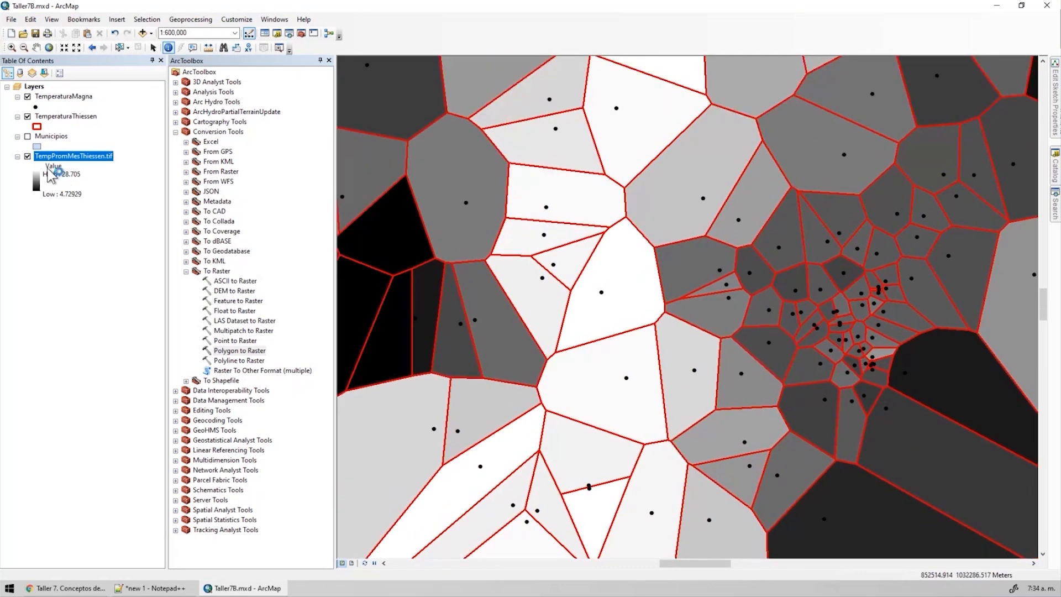
left_click(27, 136)
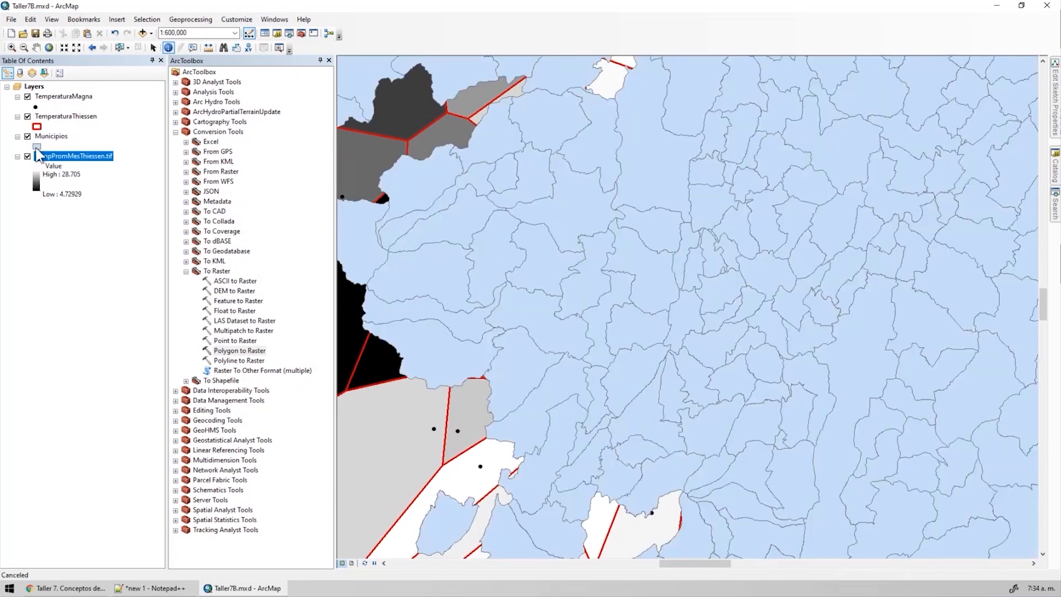
left_click(37, 146)
left_click(200, 273)
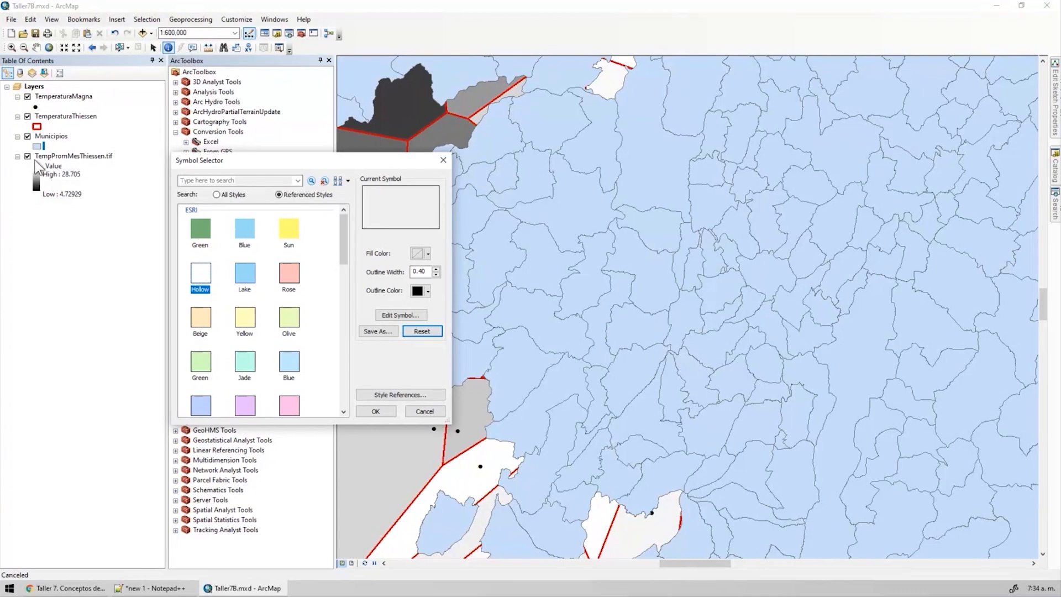
left_click(429, 255)
left_click(429, 256)
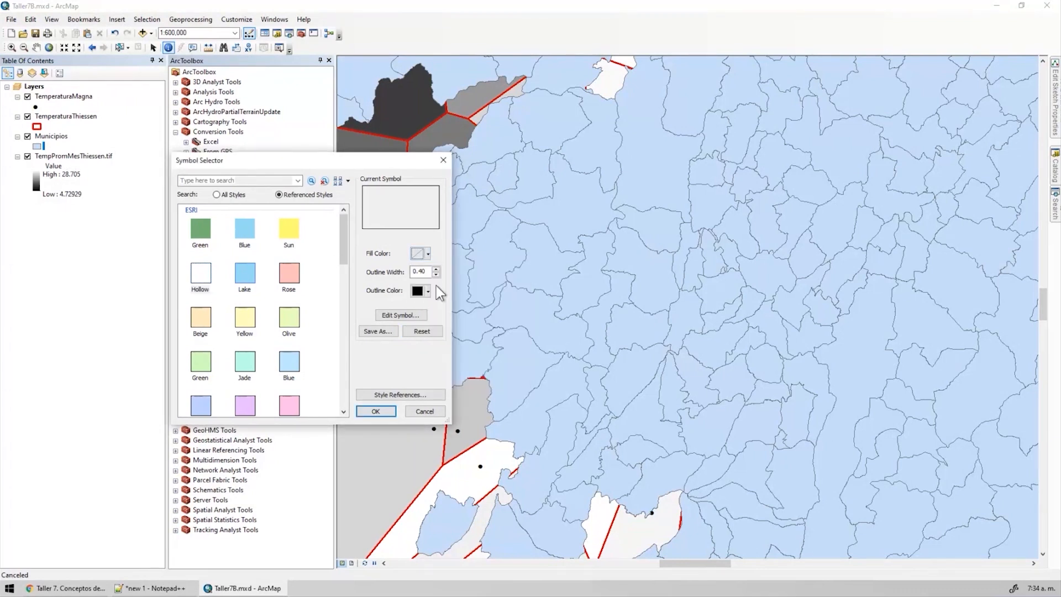
left_click(382, 410)
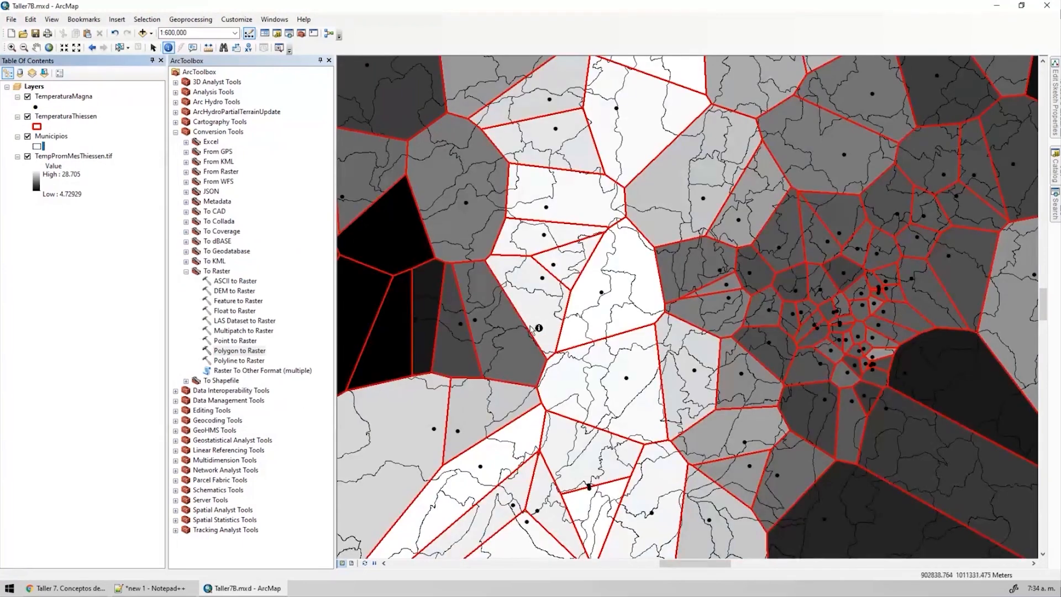
Label the Municipios features by NOM_MUNICI in Arial 10, with labels placed only inside polygons and one label per feature.
left_click_drag(662, 178, 609, 311)
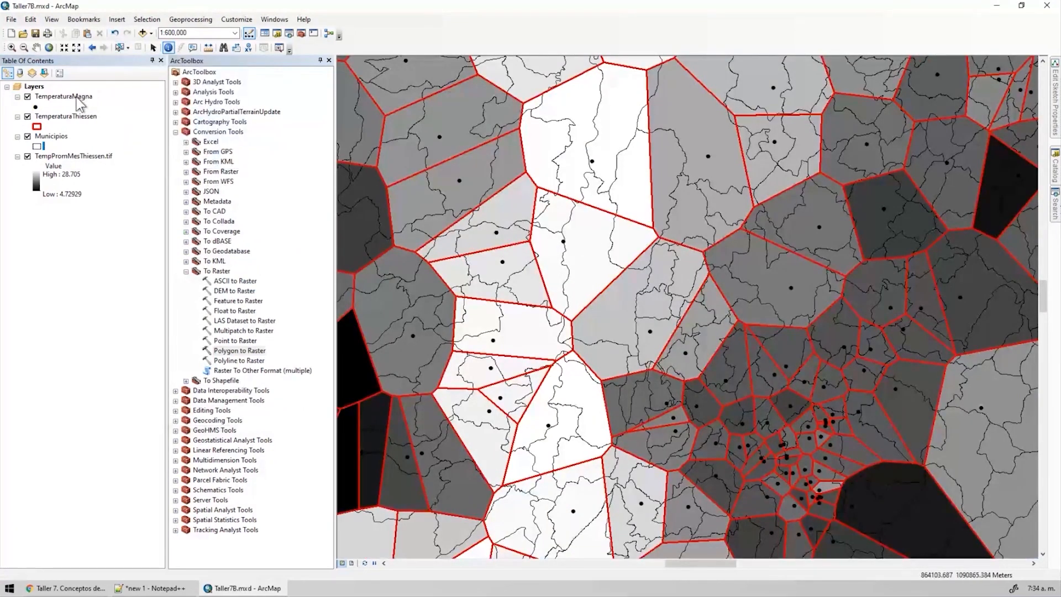
double_click(49, 137)
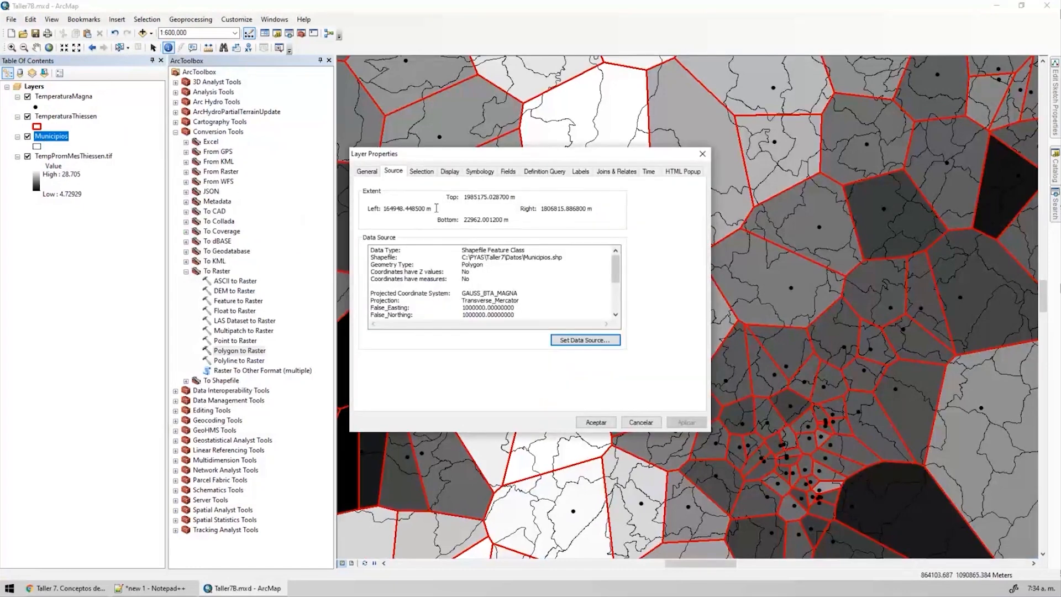
left_click(580, 171)
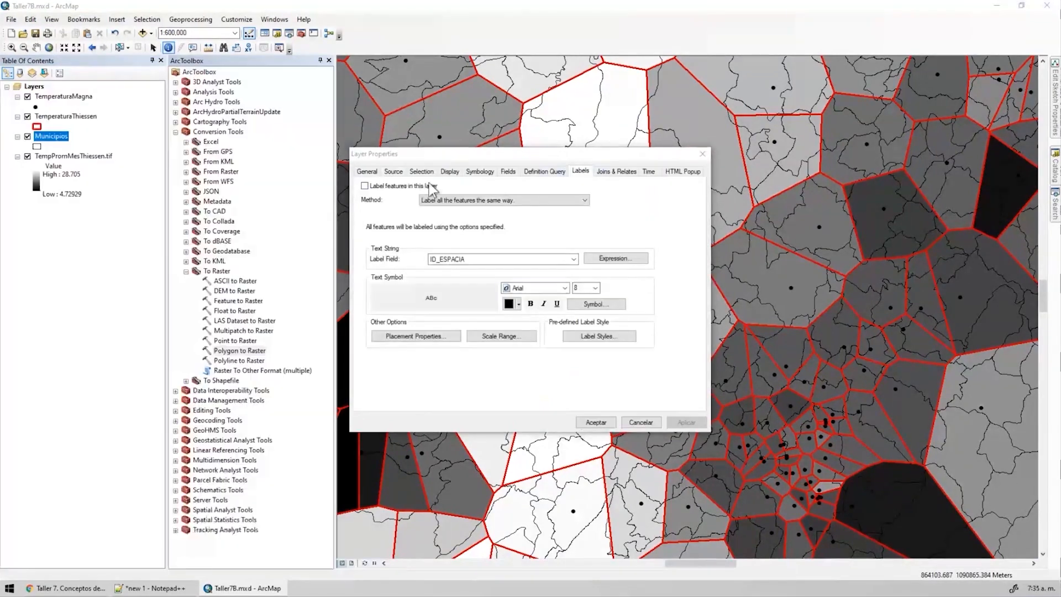
left_click(573, 259)
left_click(468, 313)
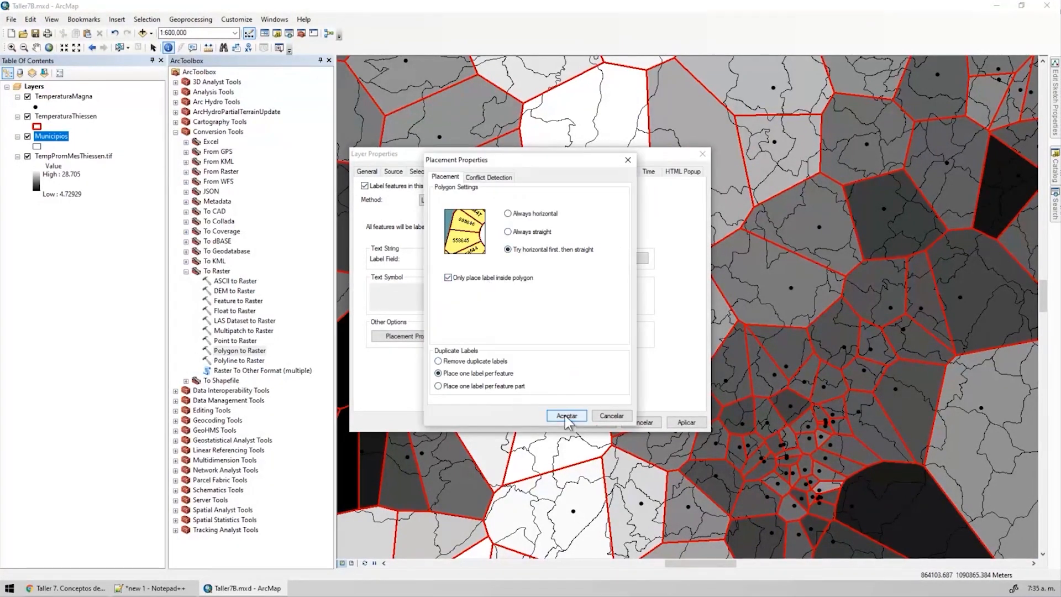
left_click(567, 415)
left_click(685, 422)
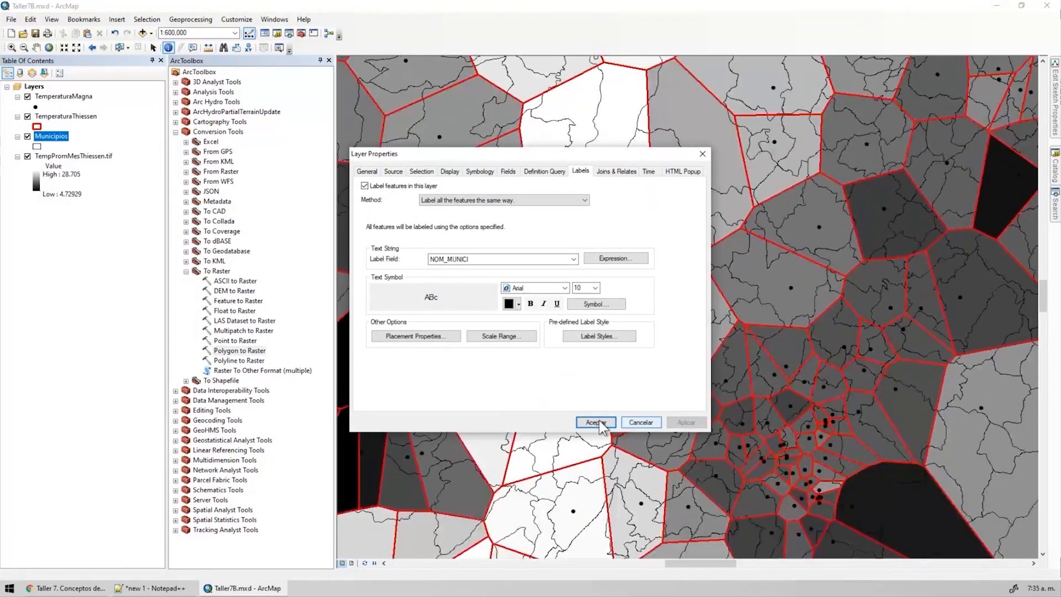
left_click(595, 422)
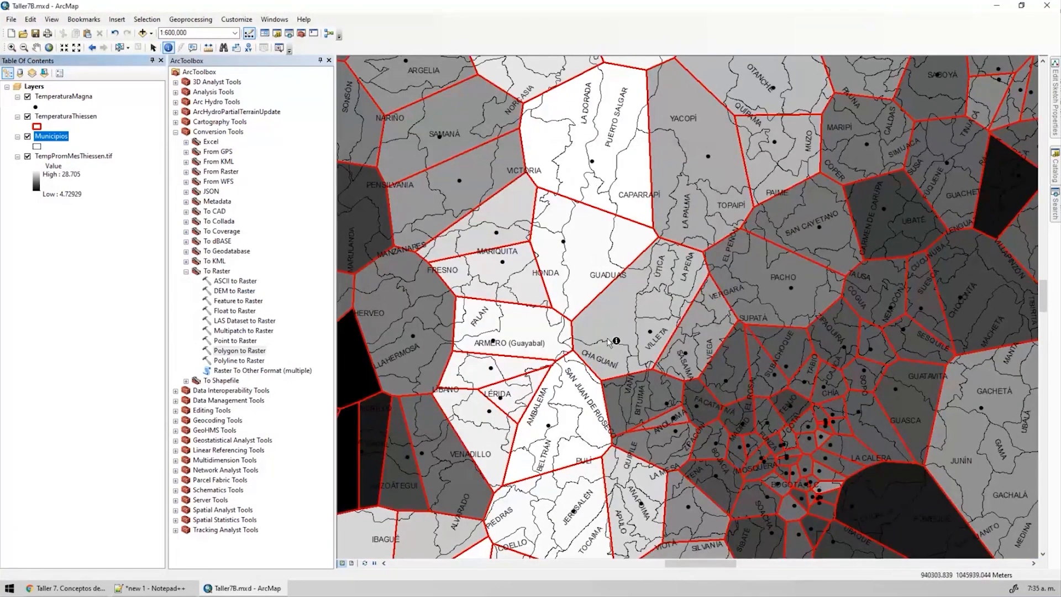
Identify the TempPromMesThiessen.tif pixel values in the Thiessen polygons around Armero, Guaduas, Honda and Puerto Salgar.
scroll(599, 324, "down", 1)
left_click_drag(545, 224, 517, 303)
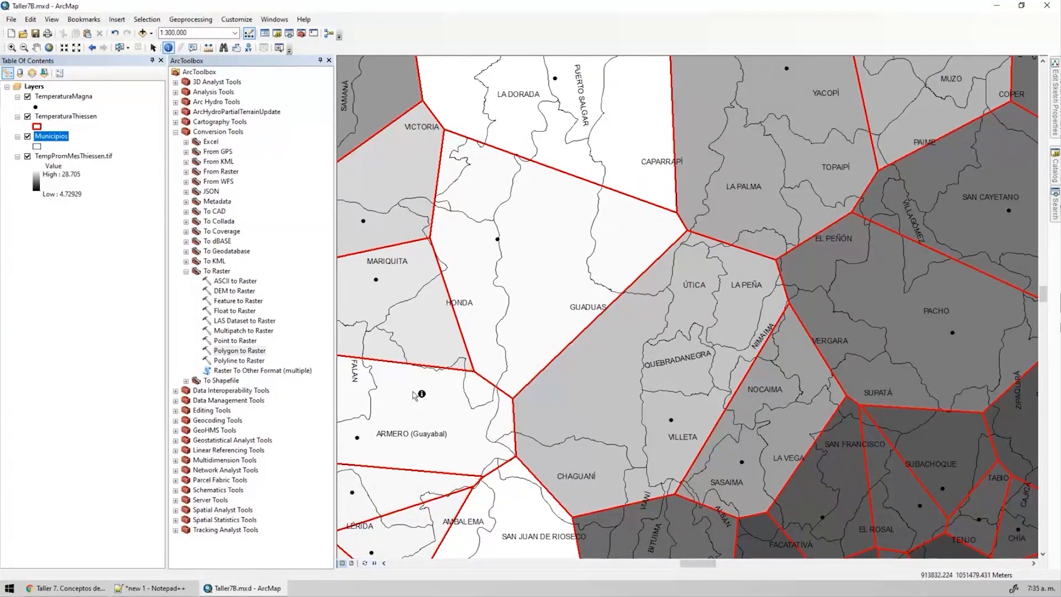
left_click(436, 414)
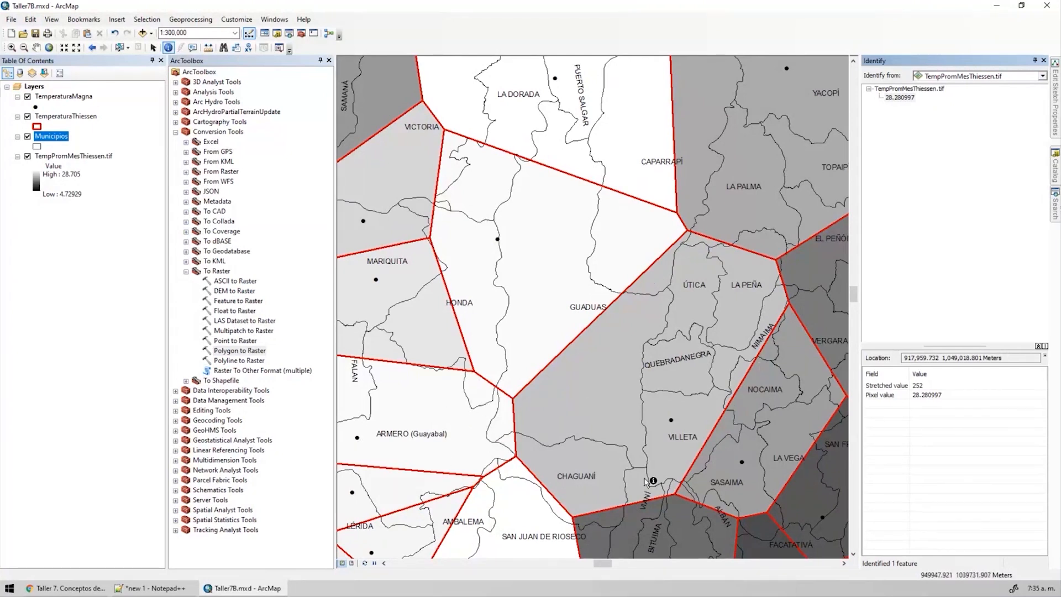
left_click(577, 391)
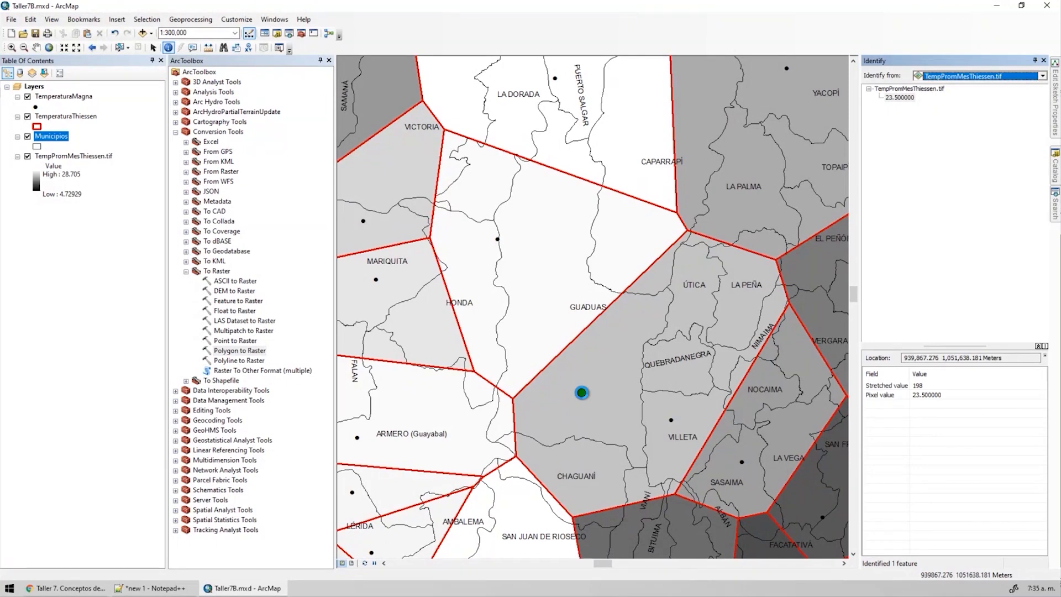
left_click(563, 262)
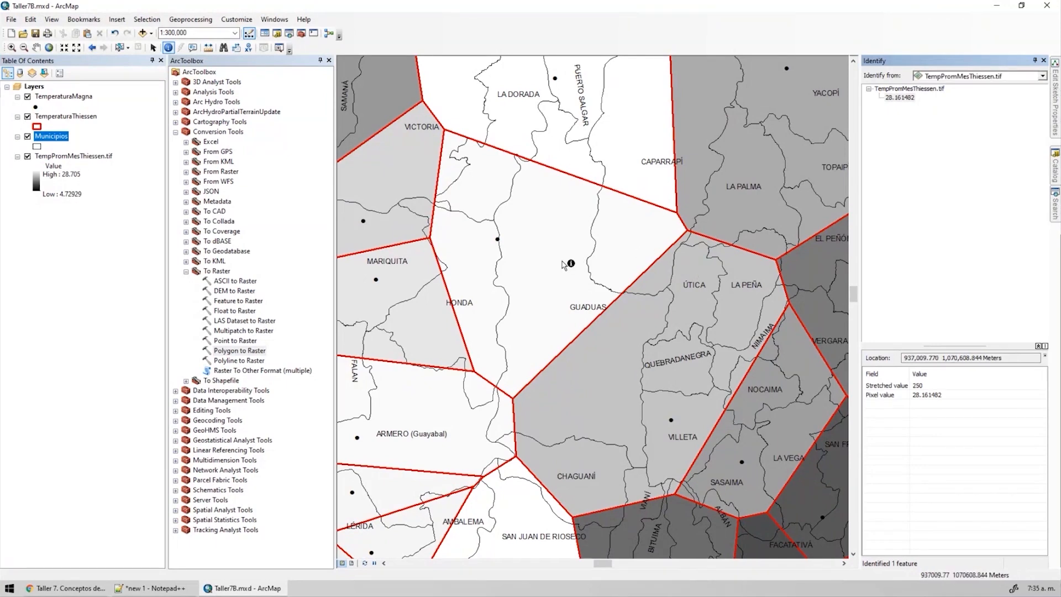
left_click_drag(551, 222, 564, 272)
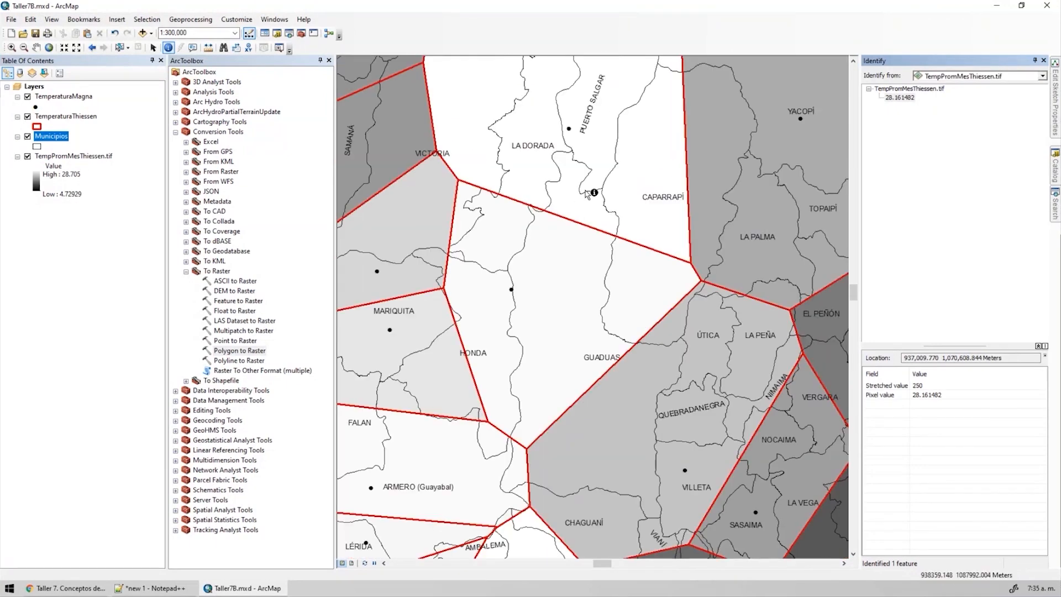
left_click(602, 178)
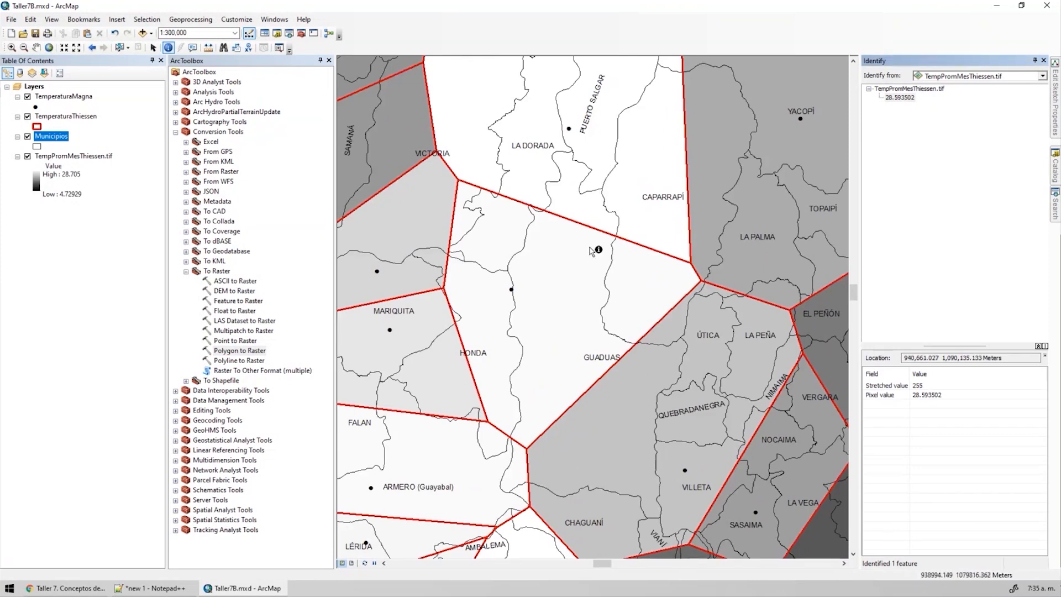
left_click_drag(562, 249, 551, 182)
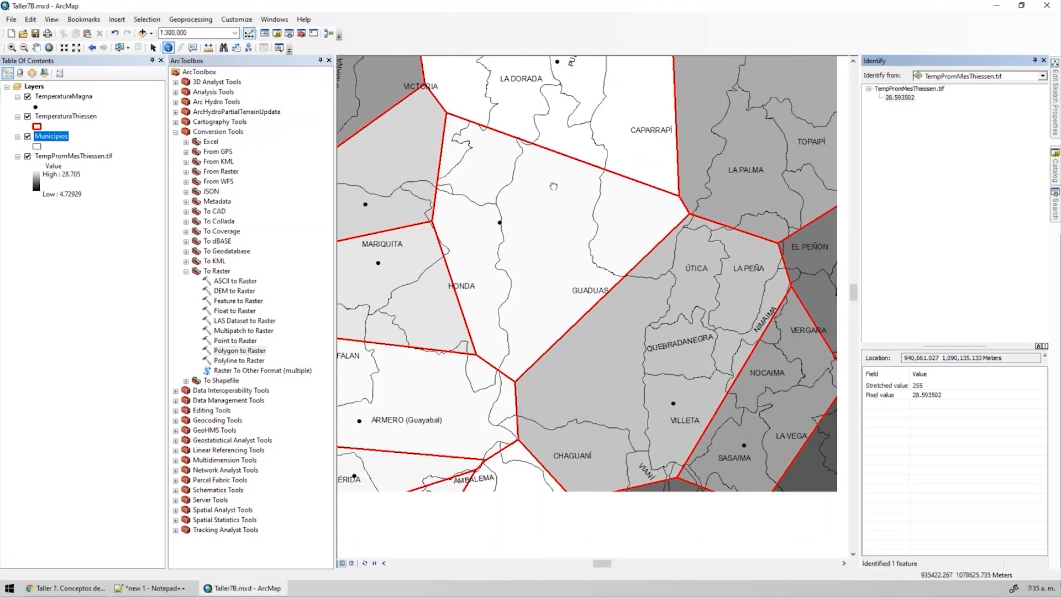
left_click_drag(564, 137, 564, 201)
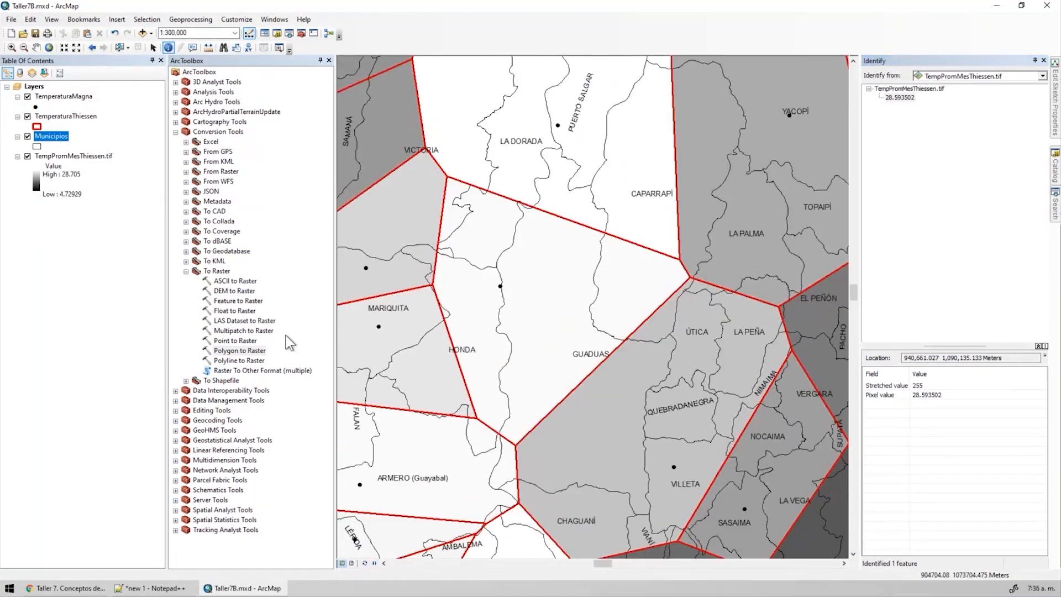
Collapse the Conversion Tools toolbox and open the Municipios attribute table at its last fields.
left_click(176, 132)
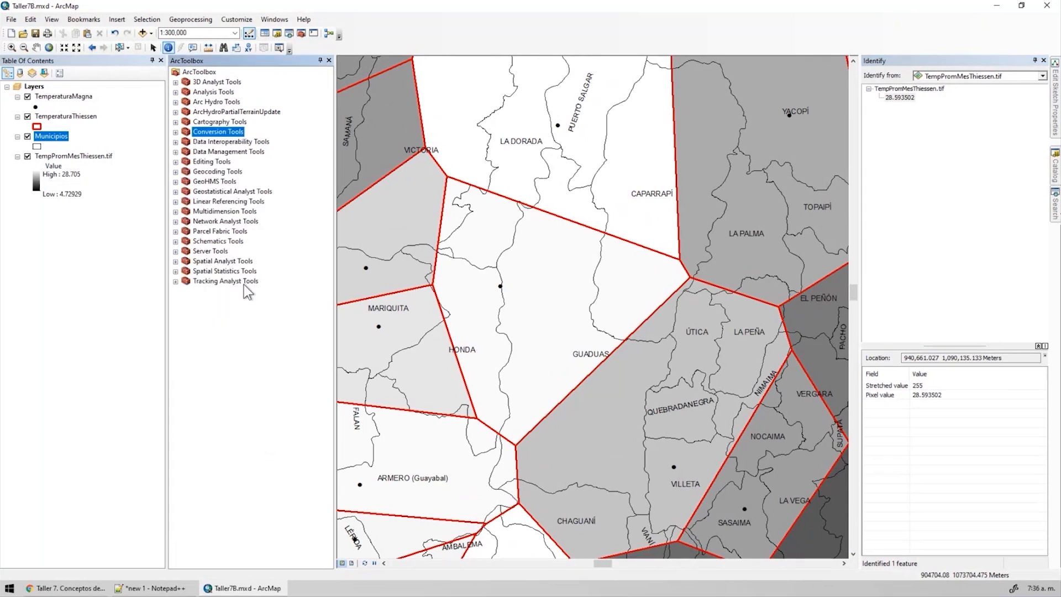
right_click(51, 136)
left_click(106, 172)
left_click_drag(460, 537, 835, 543)
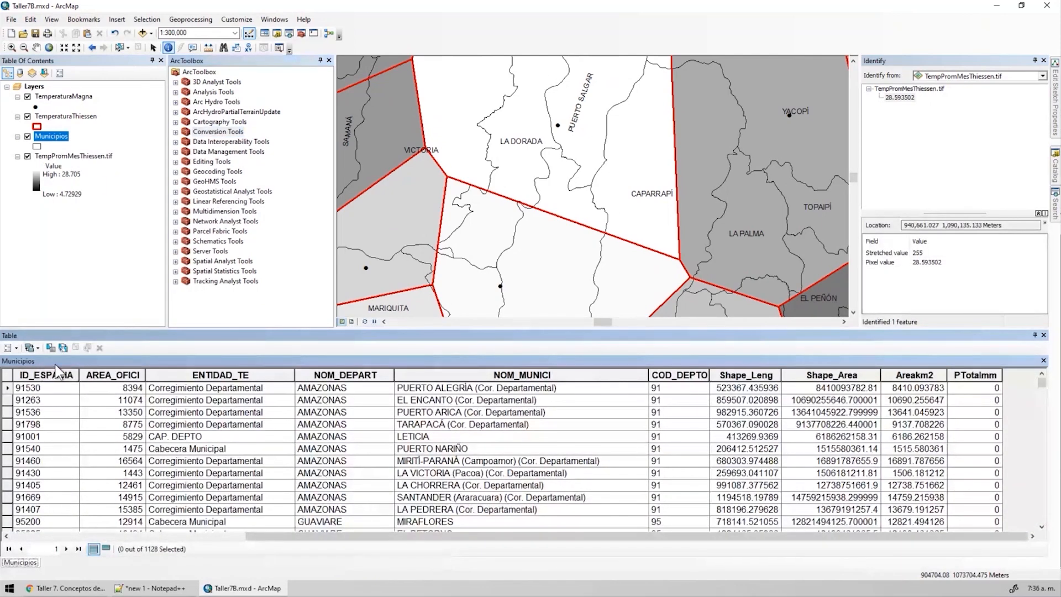
Add a field named TmThiessen of type Double to the Municipios attribute table.
left_click(29, 345)
left_click(44, 139)
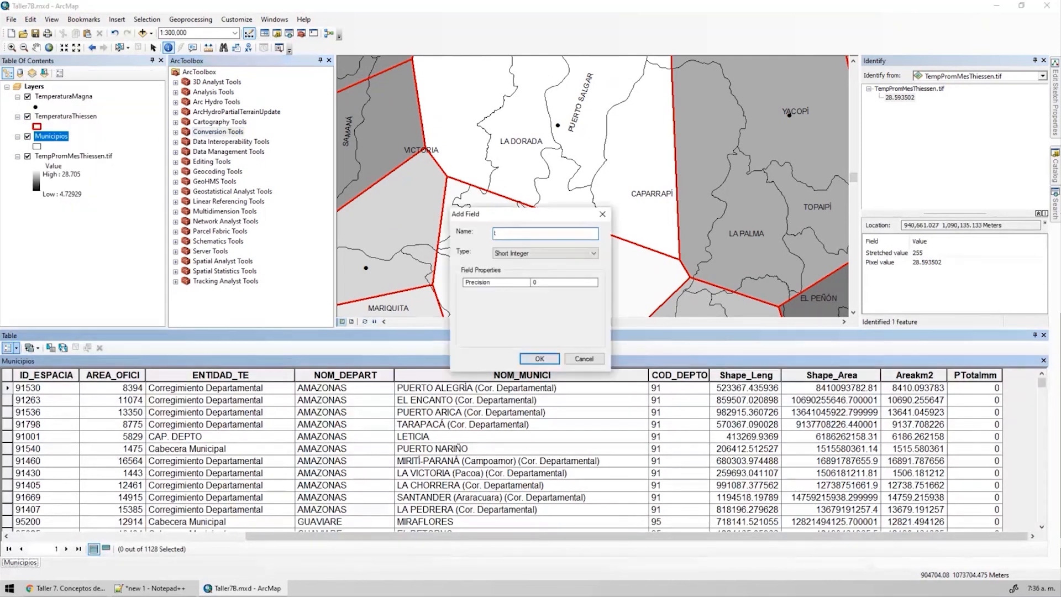
type("lmM")
left_click(551, 254)
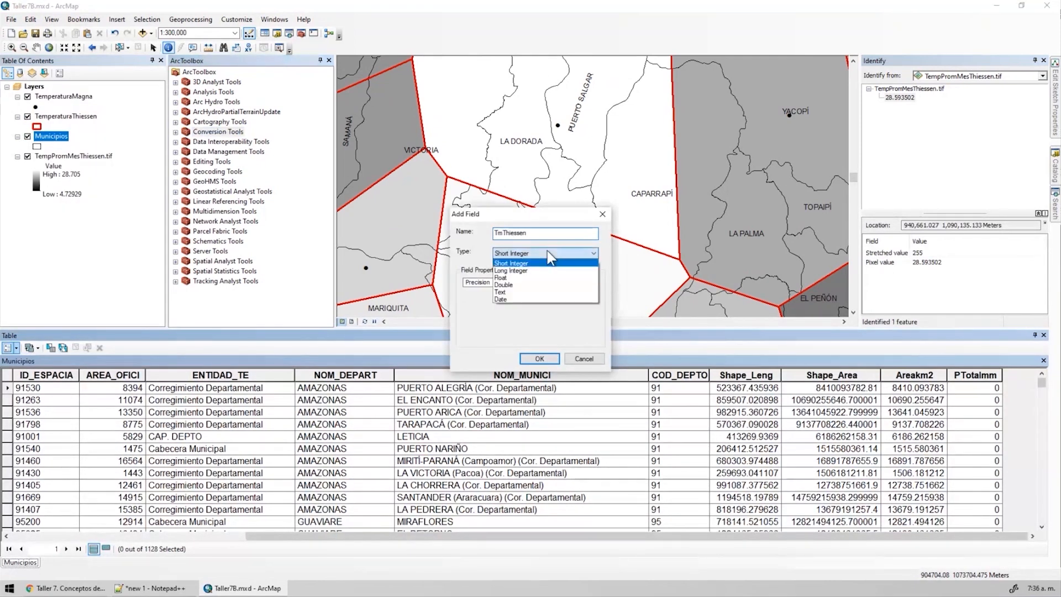
left_click(510, 284)
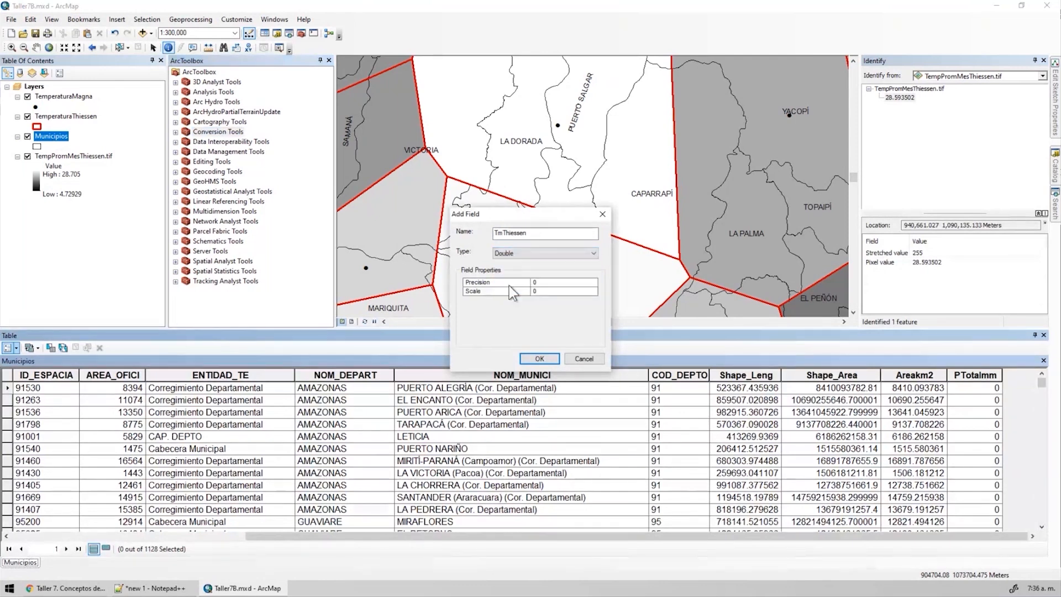
left_click(539, 358)
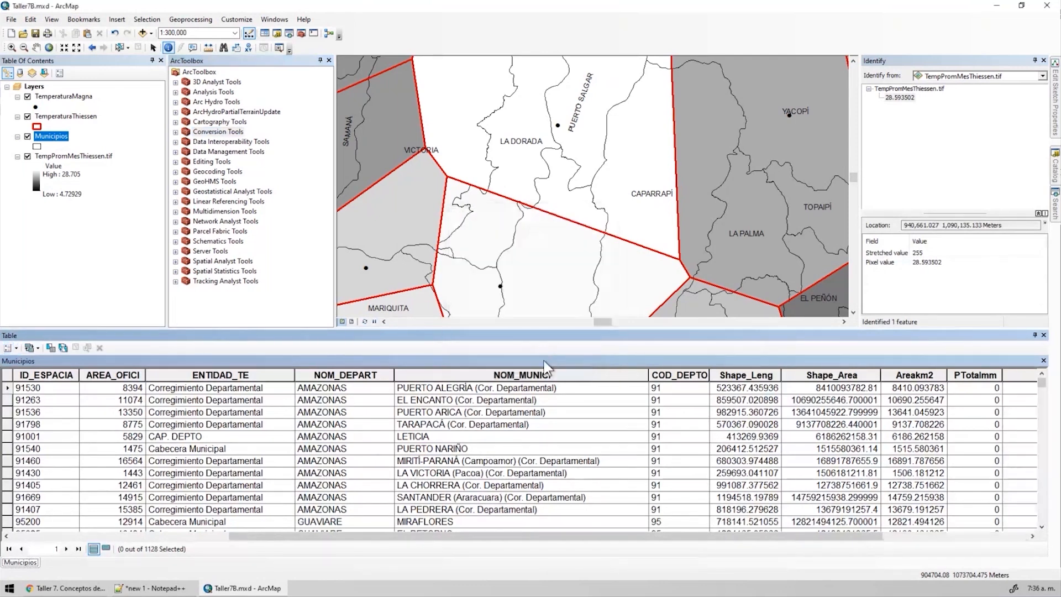
Add a field named TmSpline of type Double to the Municipios attribute table and highlight the TmThiessen and TmSpline columns.
left_click(1025, 536)
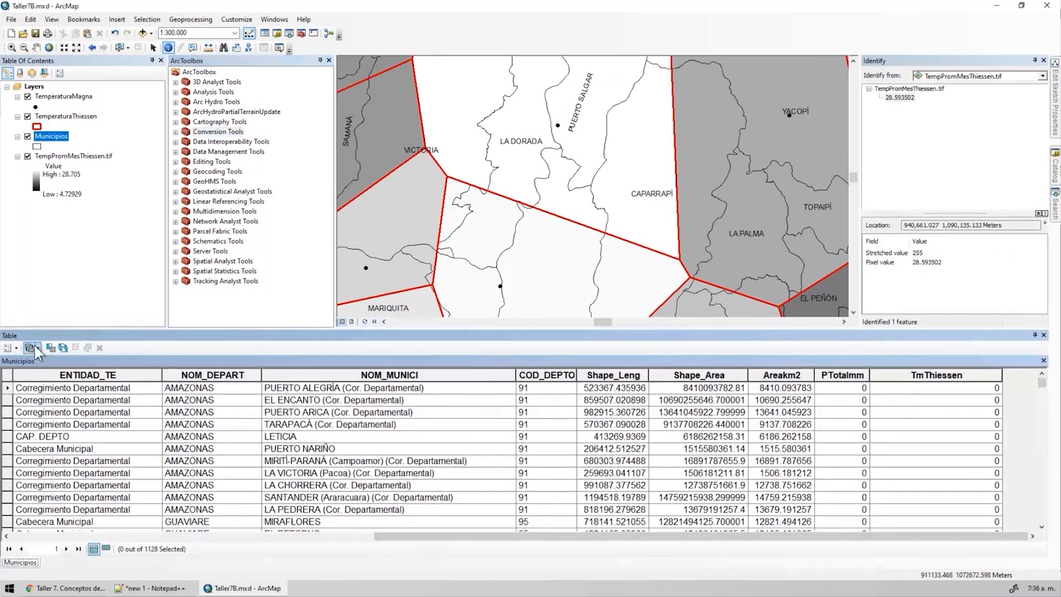
left_click(34, 345)
left_click(73, 157)
type("TmSpline")
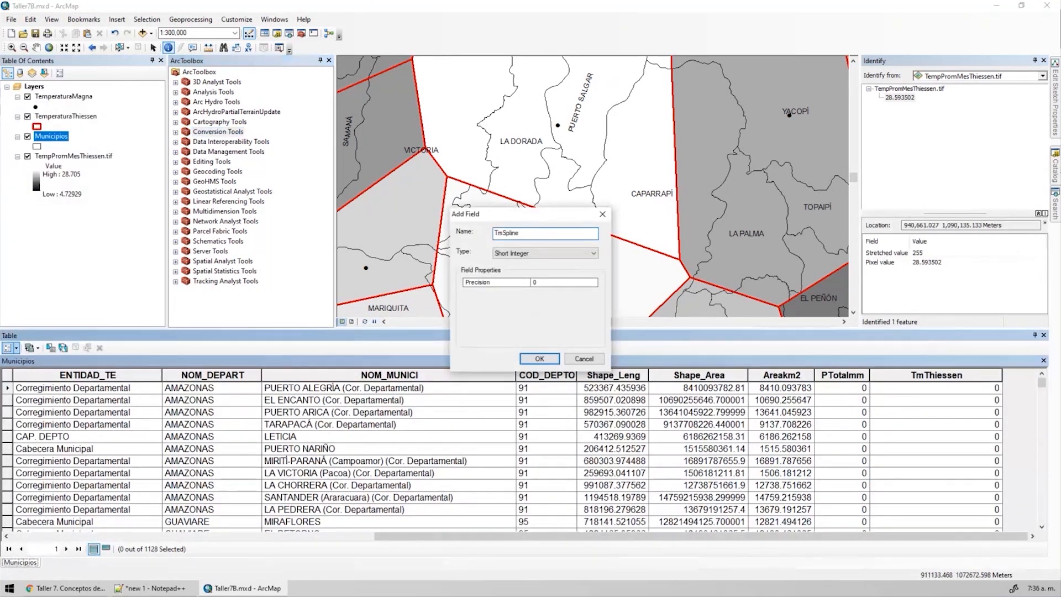
left_click(541, 254)
left_click(520, 278)
left_click(540, 358)
left_click_drag(787, 375, 890, 375)
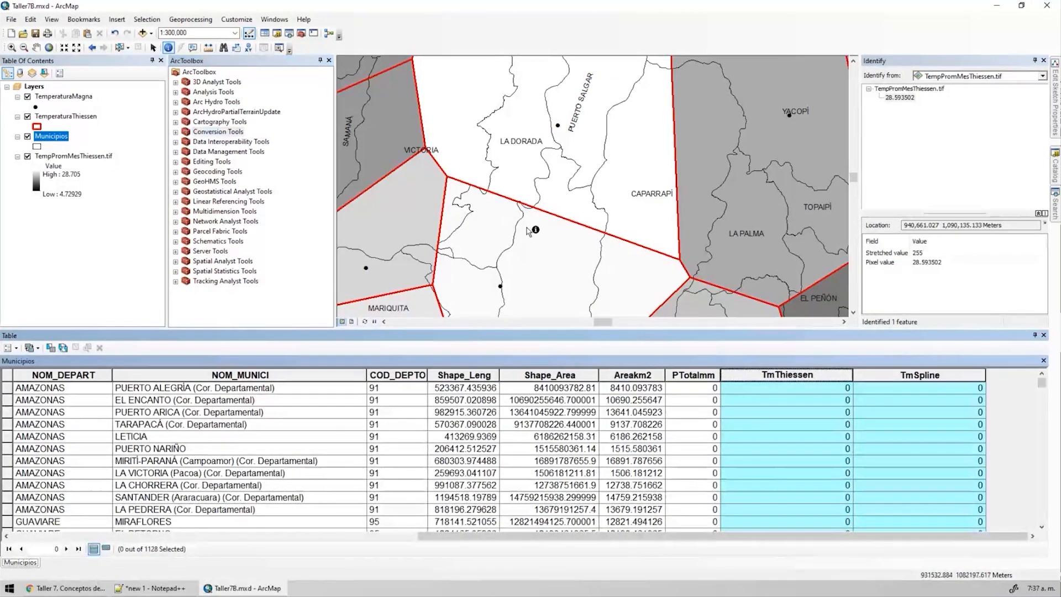
Sort the Municipios records ascending by ID_ESPACIA and look through the municipality codes.
left_click_drag(518, 220, 512, 142)
scroll(569, 185, "up", 5)
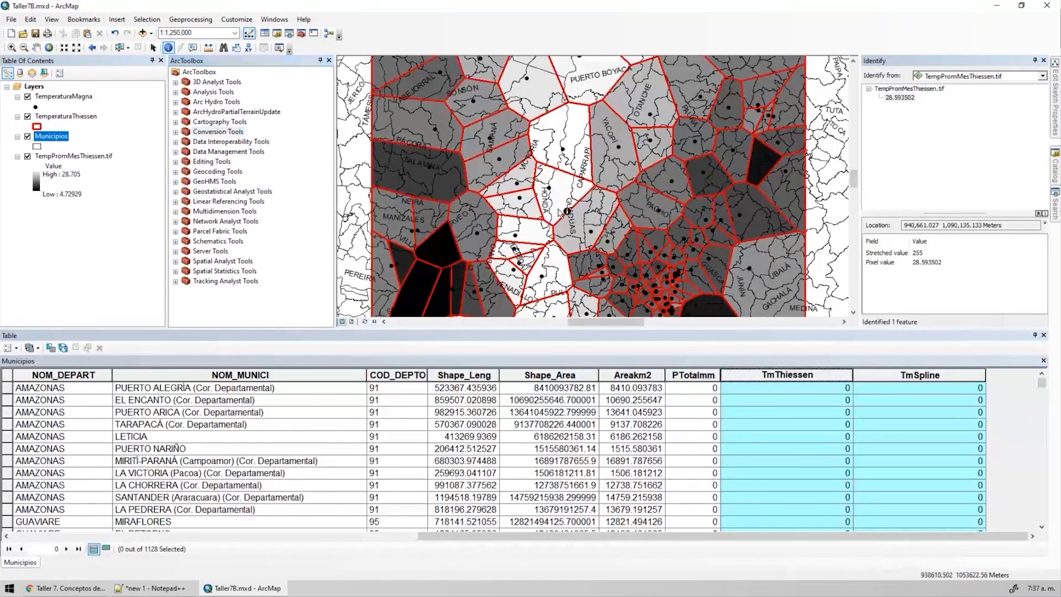
left_click_drag(569, 536, 160, 563)
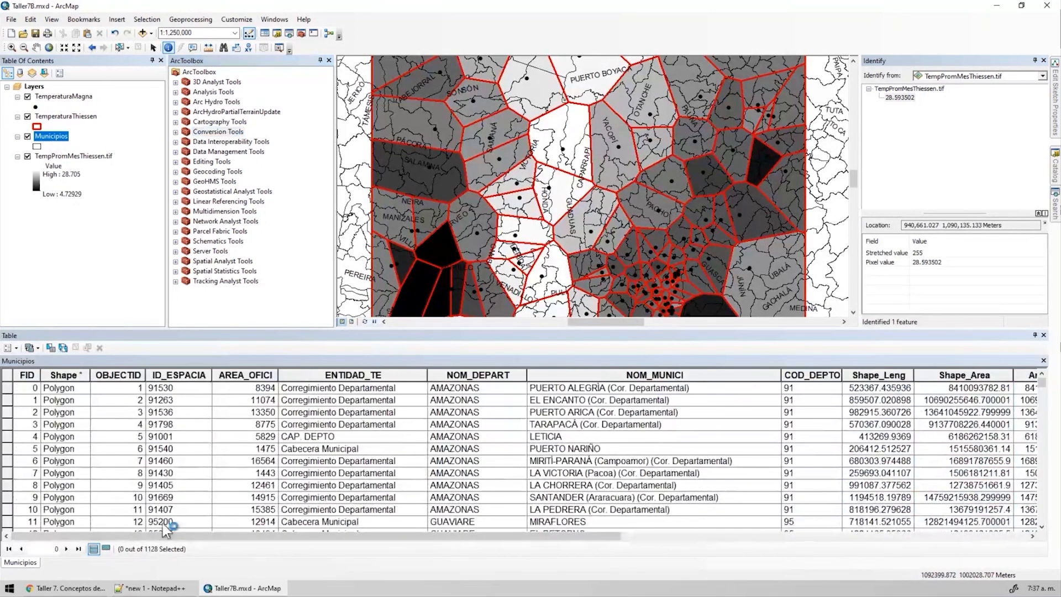
double_click(192, 374)
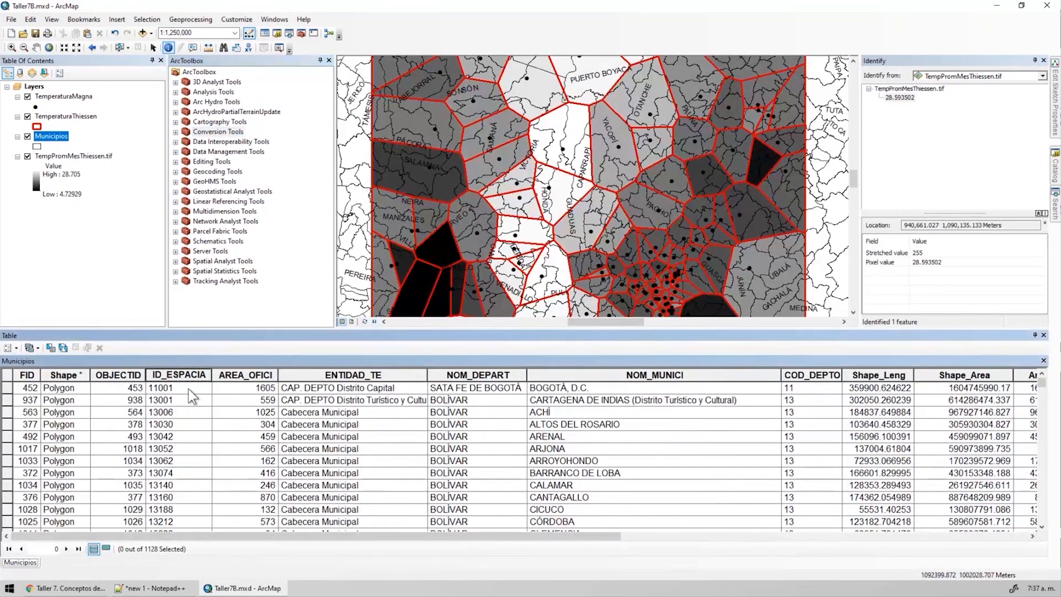
scroll(185, 410, "down", 15)
scroll(178, 469, "down", 20)
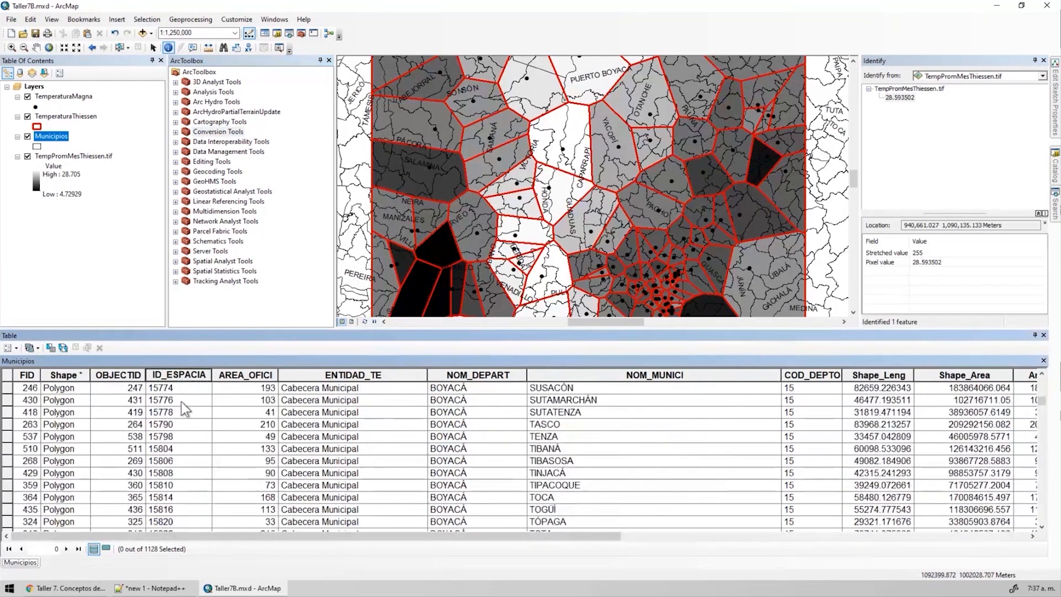
scroll(180, 396, "up", 8)
Summarize the Municipios table by ID_ESPACIA into Sum_Output.dbf and add the result table to the map.
right_click(167, 375)
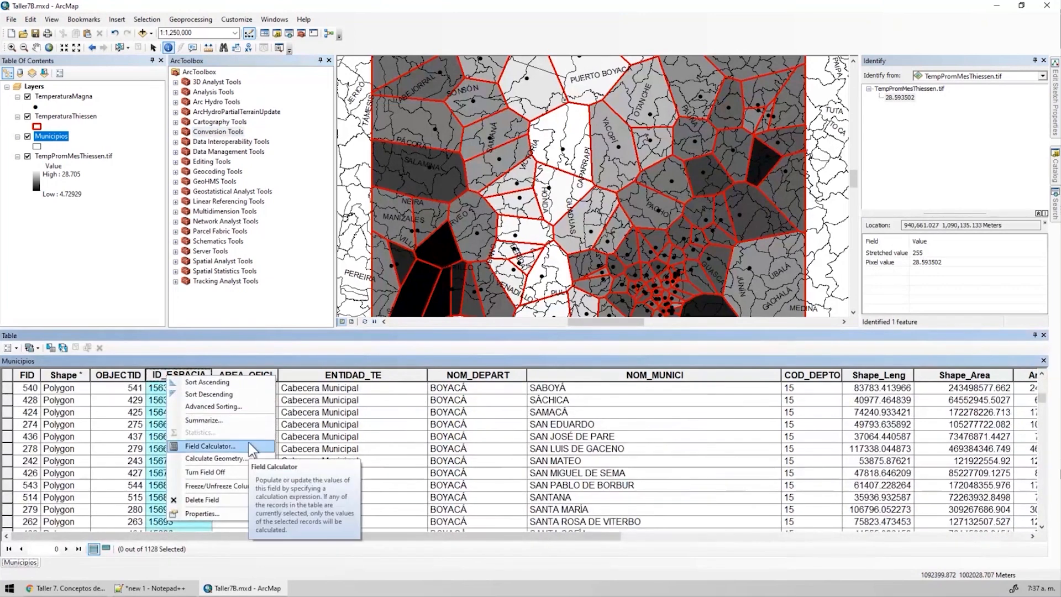
left_click(220, 421)
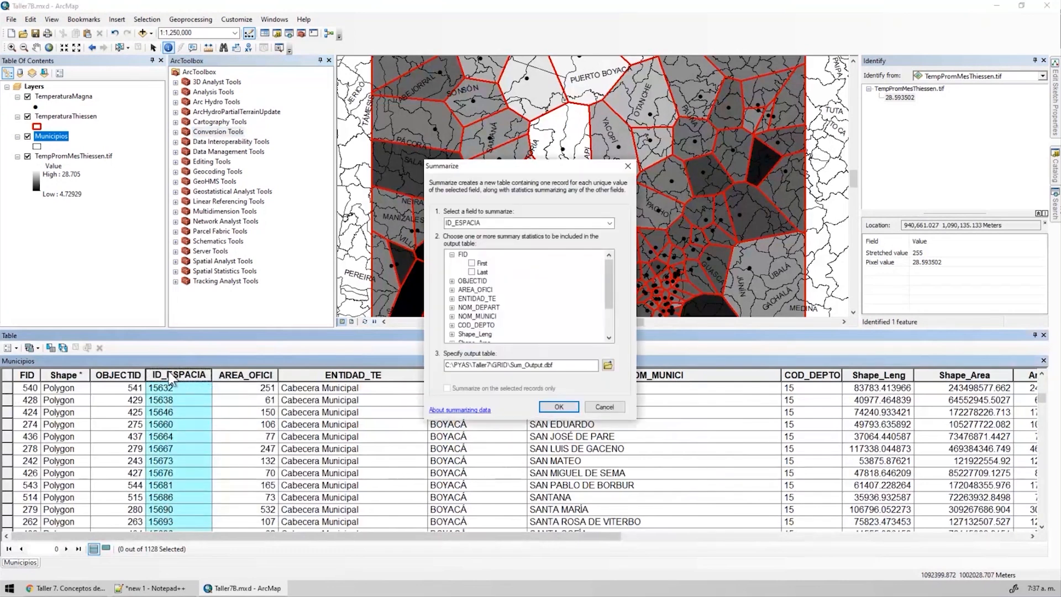
left_click(558, 406)
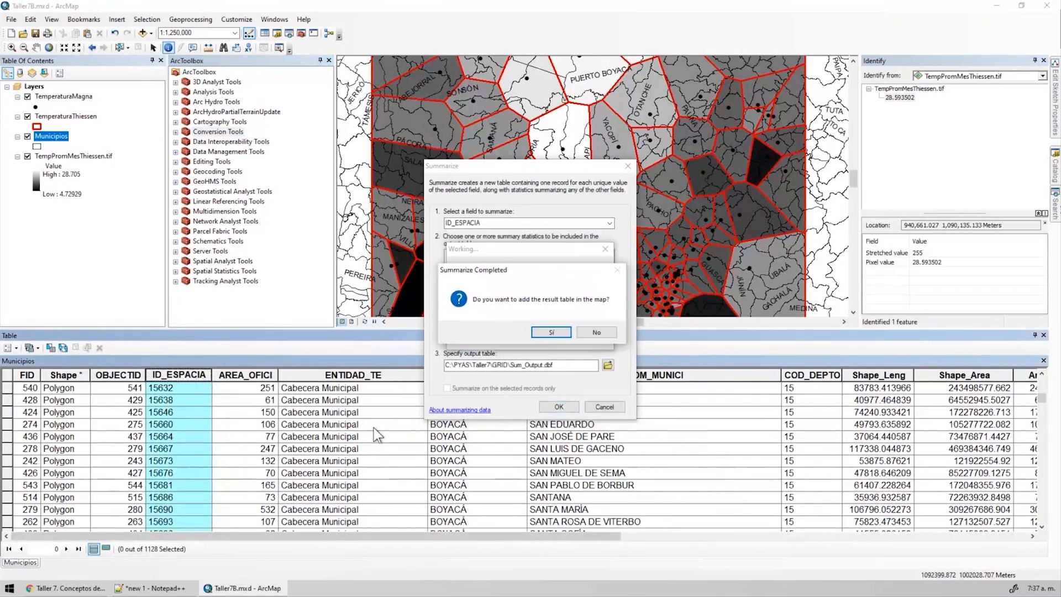
left_click(551, 333)
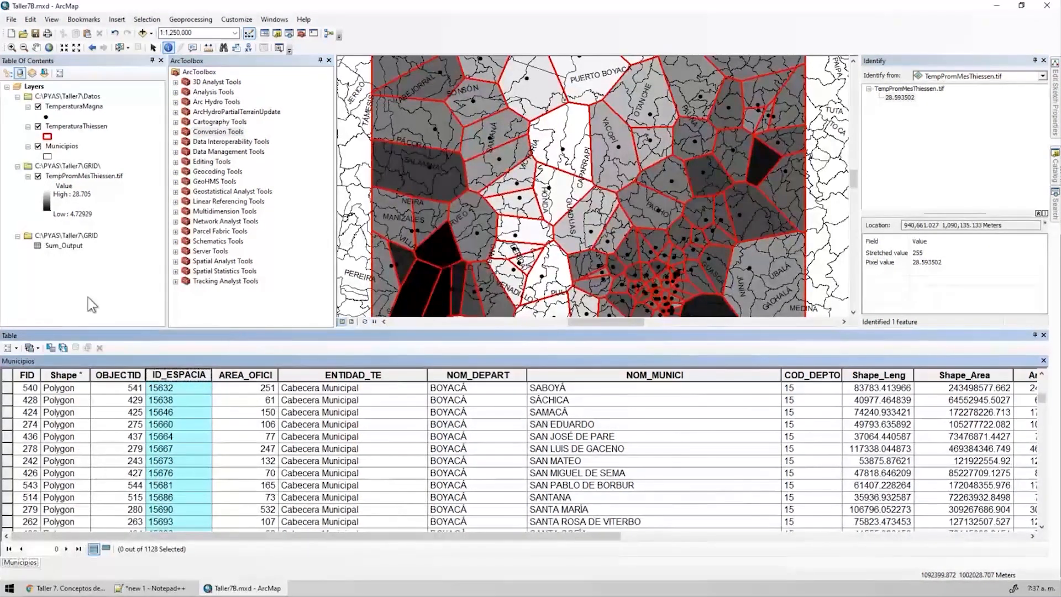
Open the Sum_Output table, sort it descending by Count_ID_ESPACIA and select the records with a count of 2.
right_click(63, 246)
left_click(83, 255)
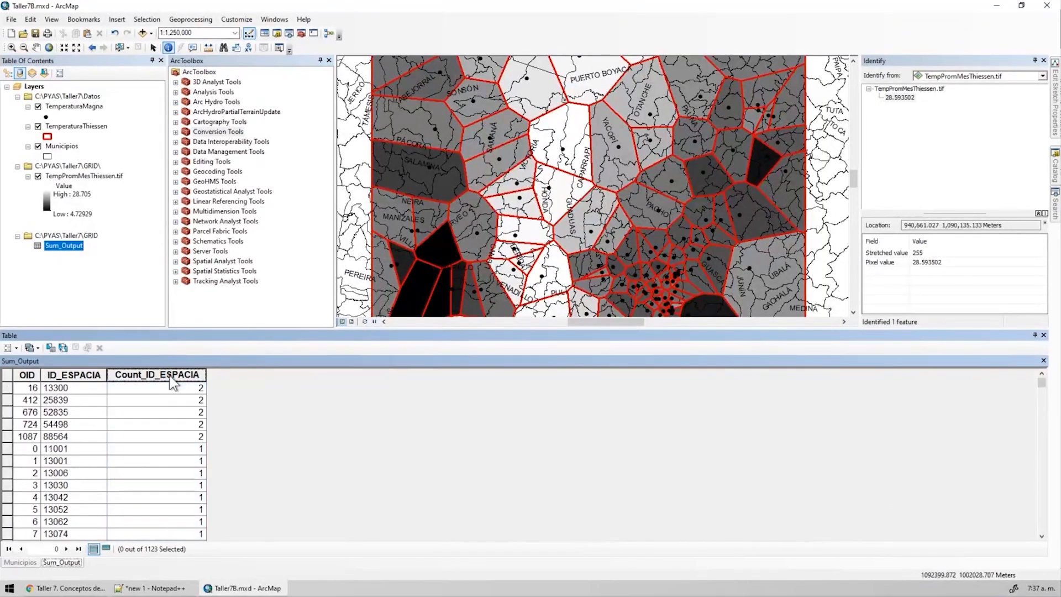
left_click(172, 376)
left_click_drag(6, 388, 7, 437)
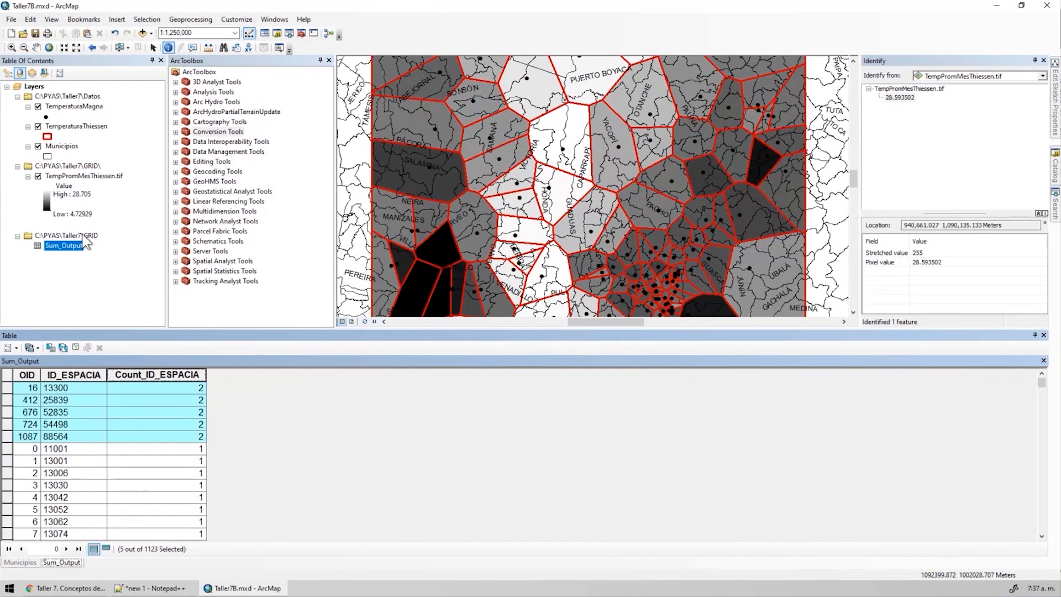
Close the table window, remove Sum_Output from the map and list the layers by drawing order.
left_click(1043, 335)
right_click(64, 245)
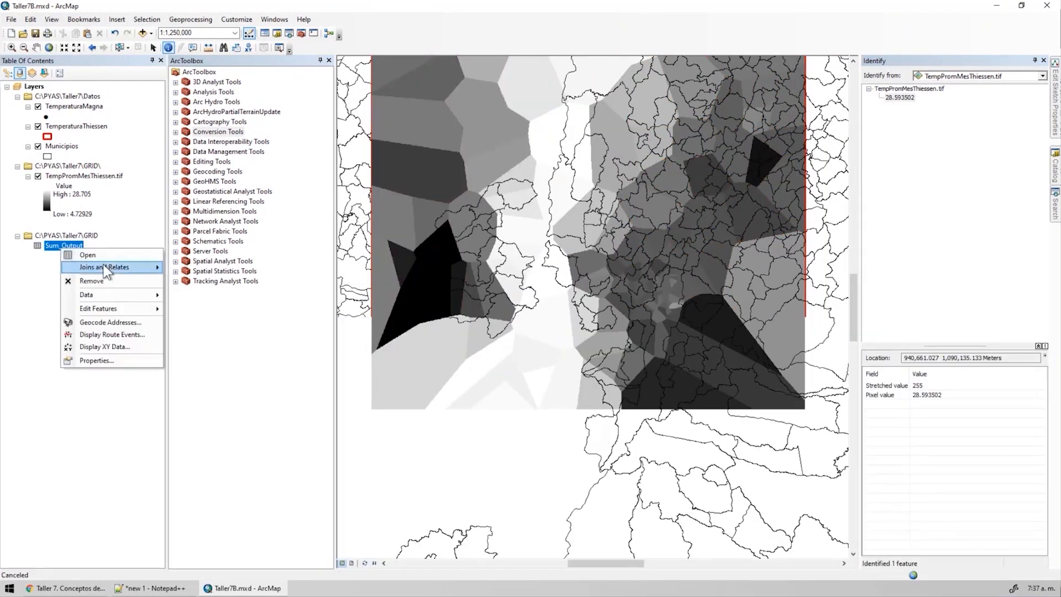
left_click(93, 281)
left_click(8, 73)
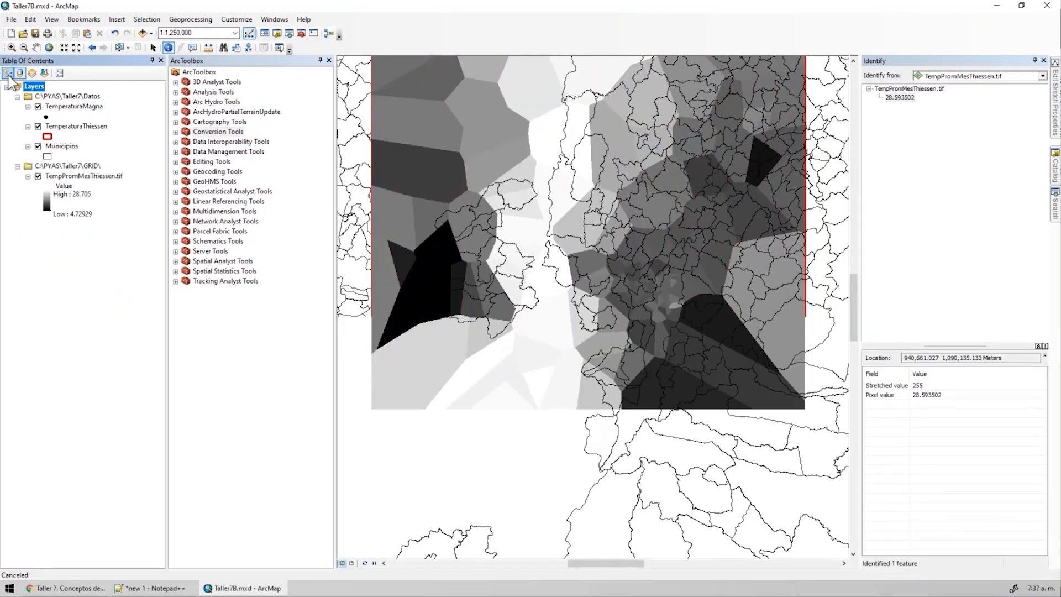
Open the Municipios attribute table, check the FID field as a unique identifier for each polygon, and close the table.
left_click(44, 137)
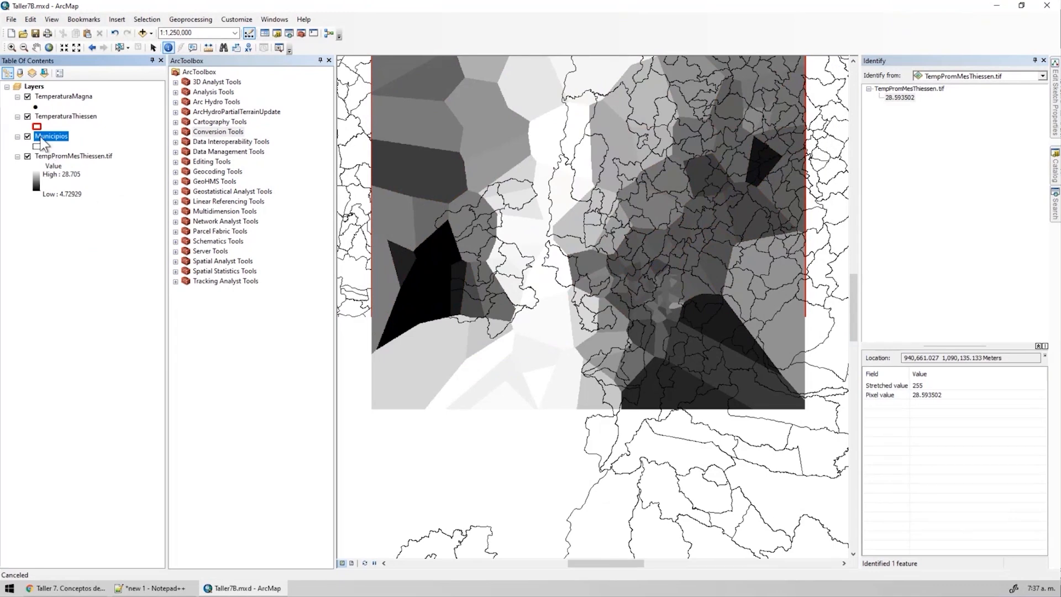
key("ctrl+t")
double_click(27, 375)
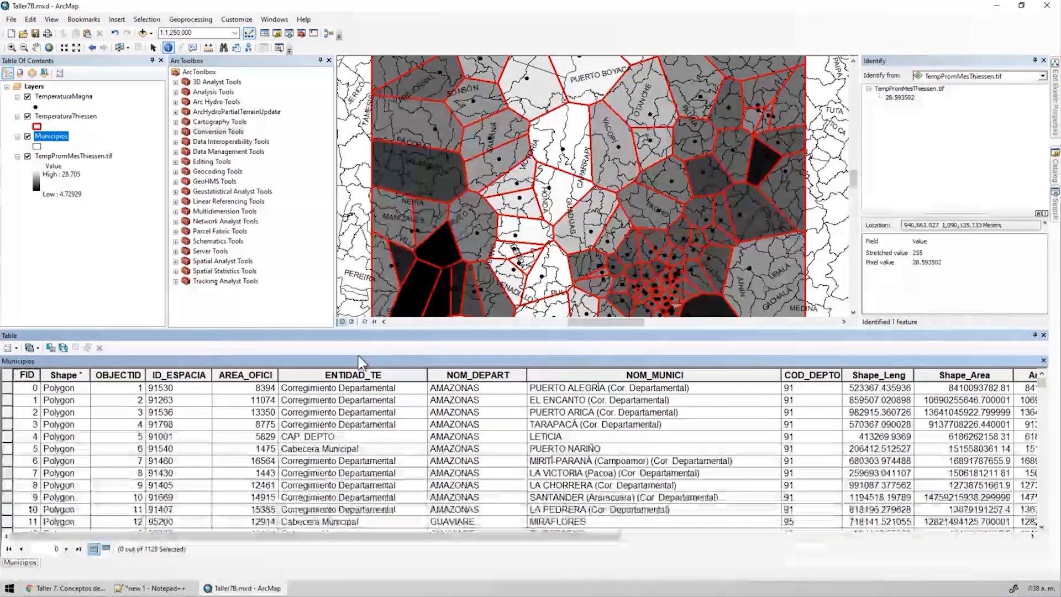
left_click(1044, 335)
Set up Zonal Statistics as Table with Municipios as the zones, FID as the zone field and TempPromMesThiessen.tif as the value raster.
double_click(227, 261)
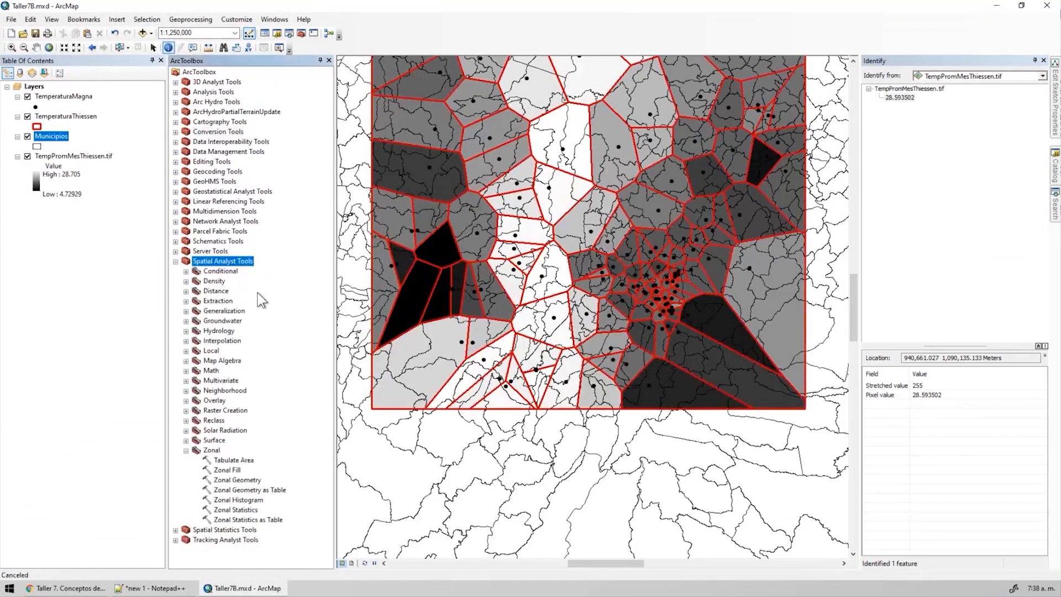
left_click(247, 520)
double_click(246, 519)
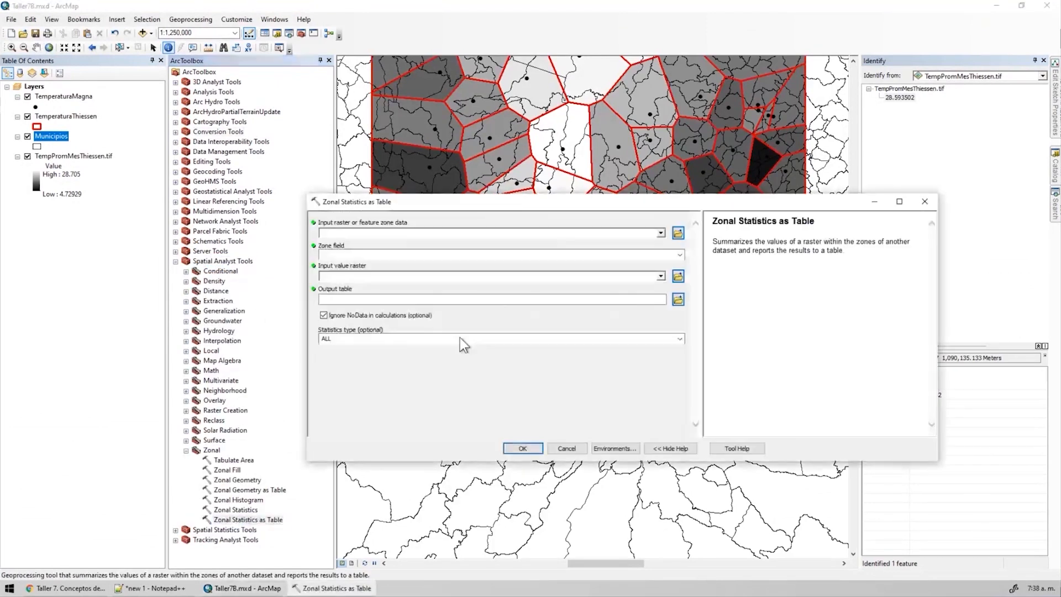
left_click(660, 233)
left_click(359, 263)
left_click(353, 255)
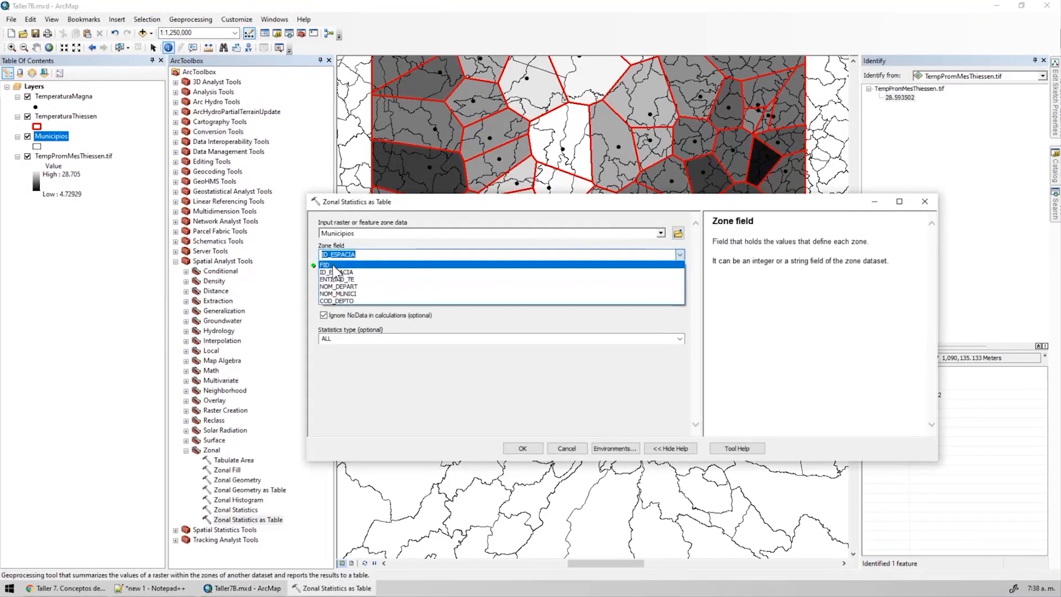
left_click(354, 266)
left_click(354, 254)
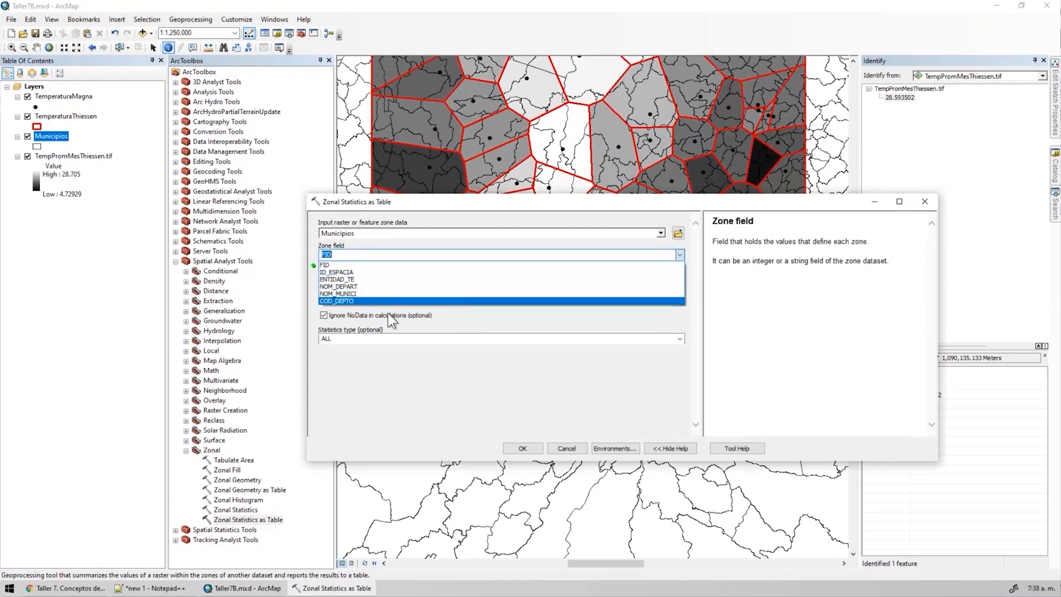
left_click(444, 375)
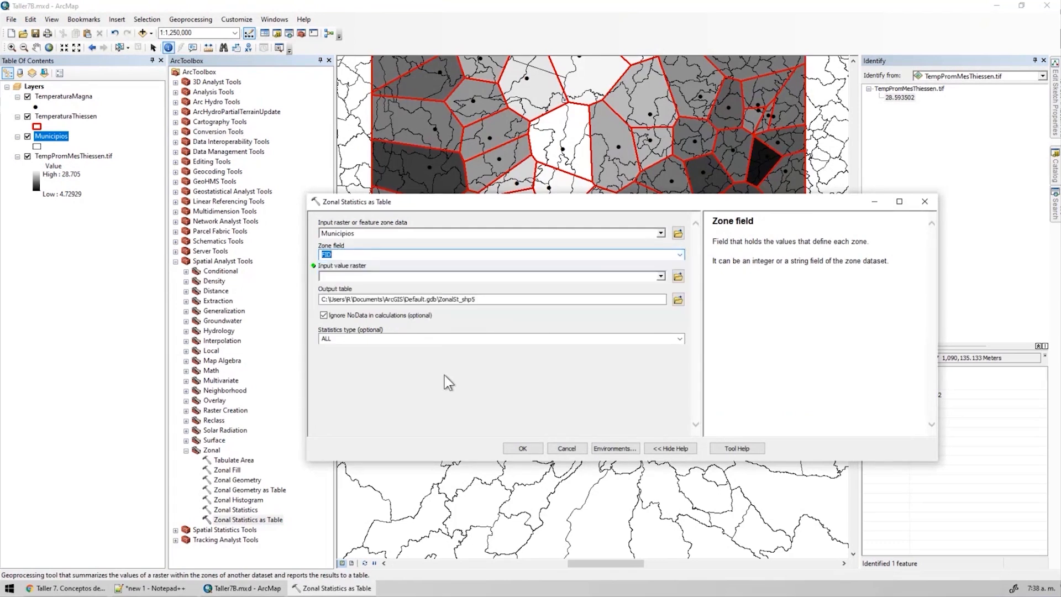
left_click(660, 276)
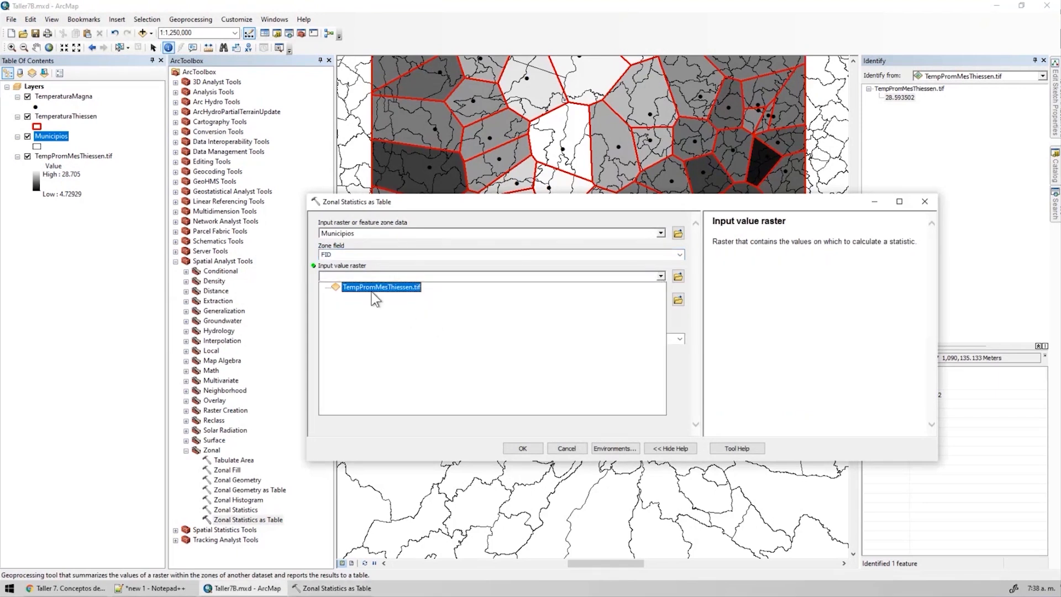
left_click(398, 288)
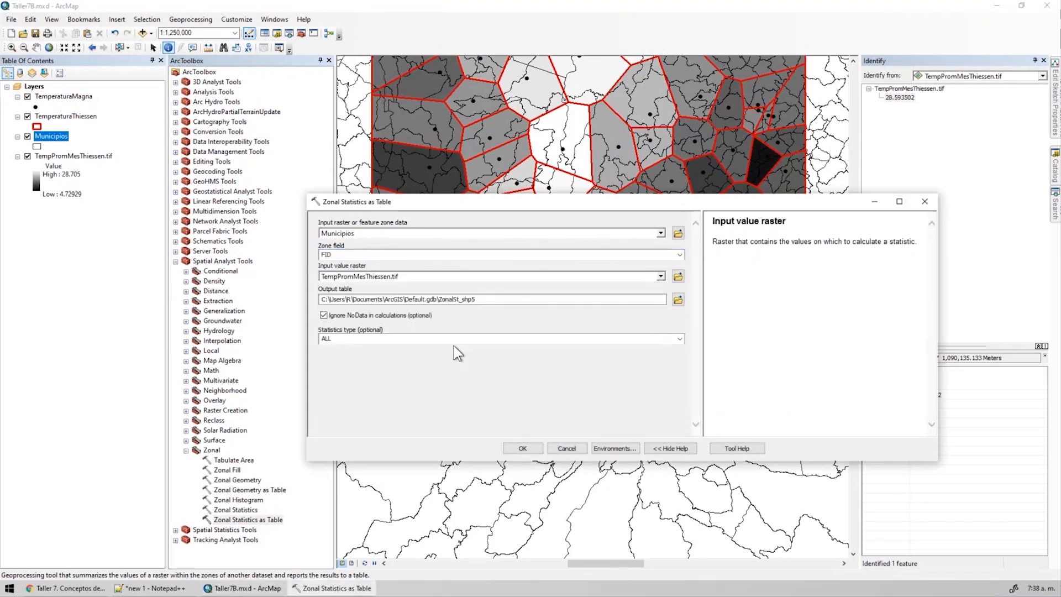
Set the output table to TempPromMesThiessenMunicipio.dbf in the Tablas folder of Taller7.
left_click(678, 299)
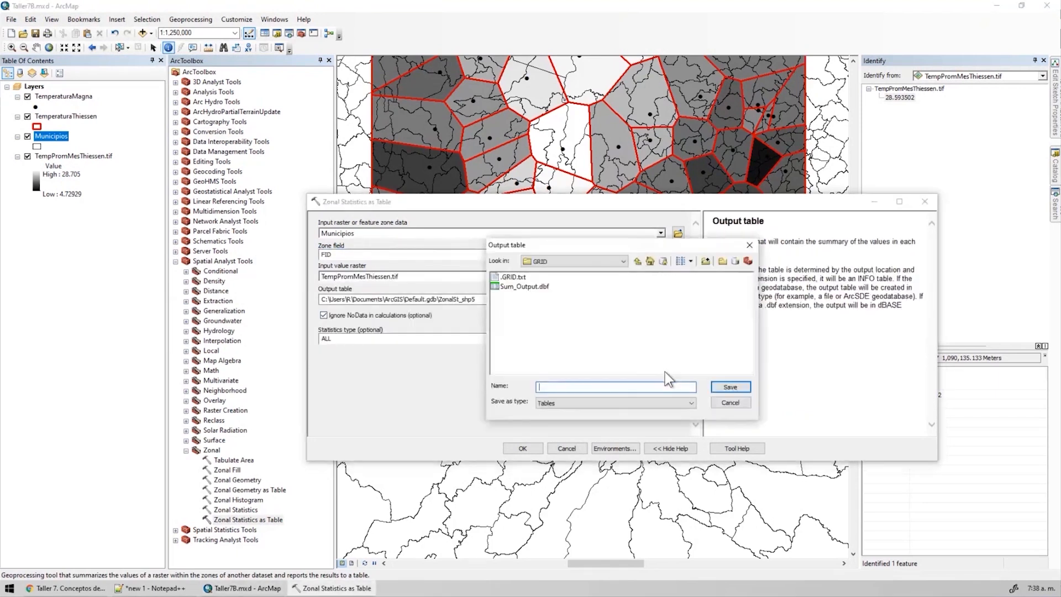
left_click(637, 261)
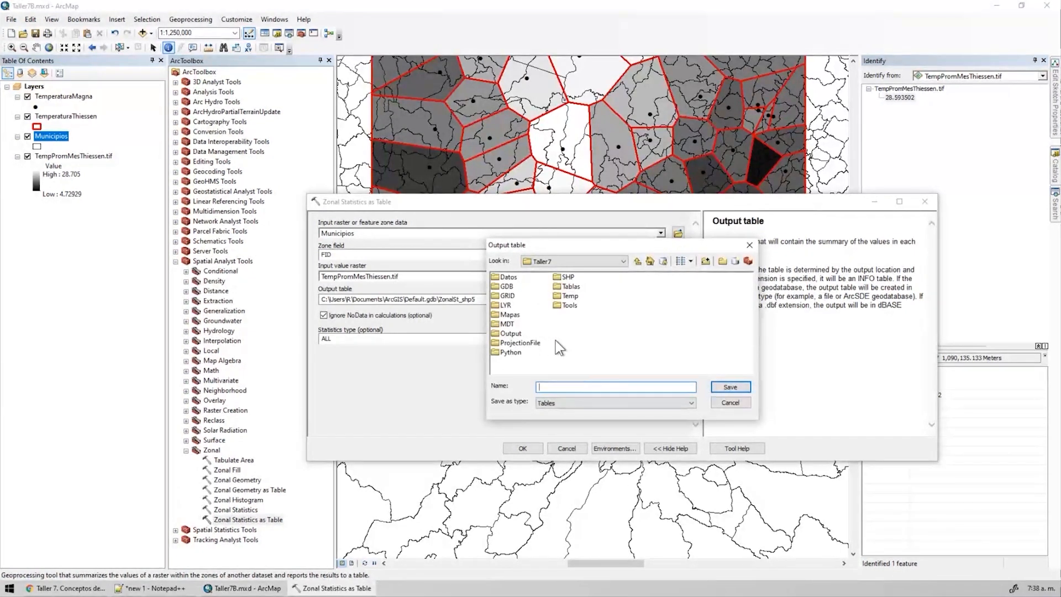
left_click(571, 286)
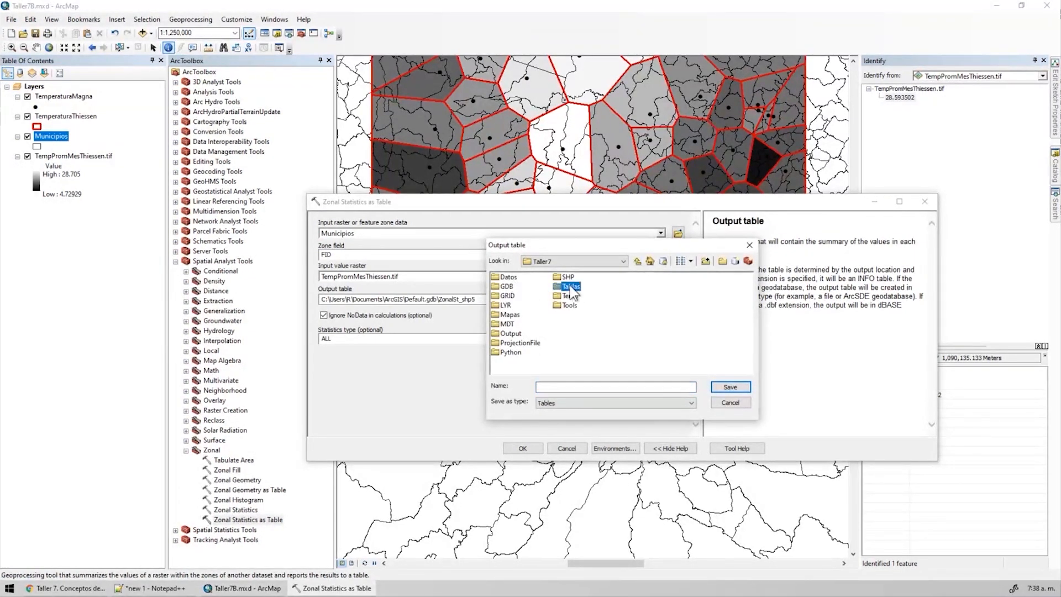
double_click(571, 286)
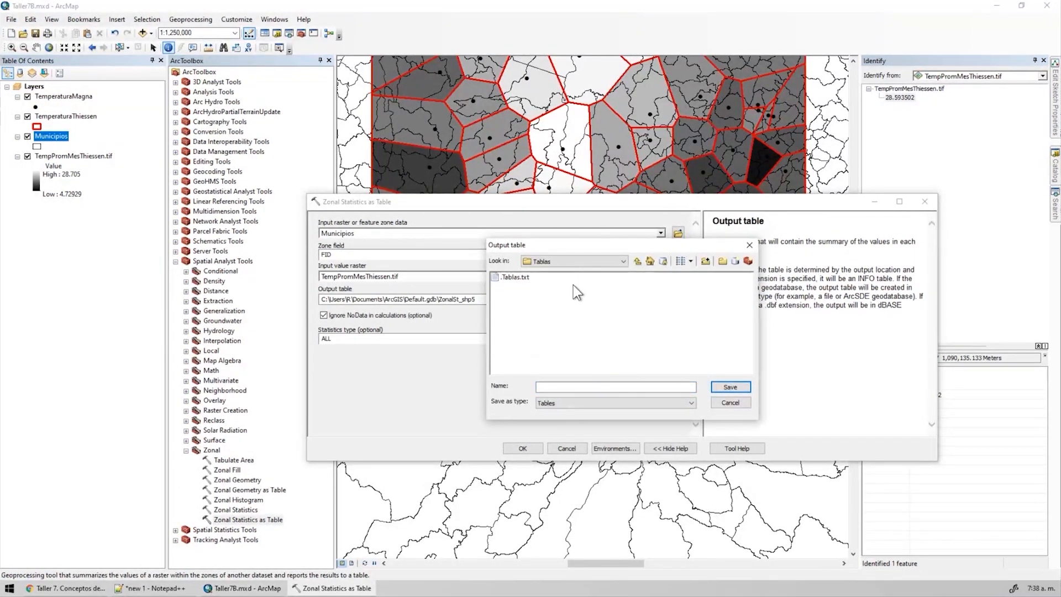
type("TempPromMes")
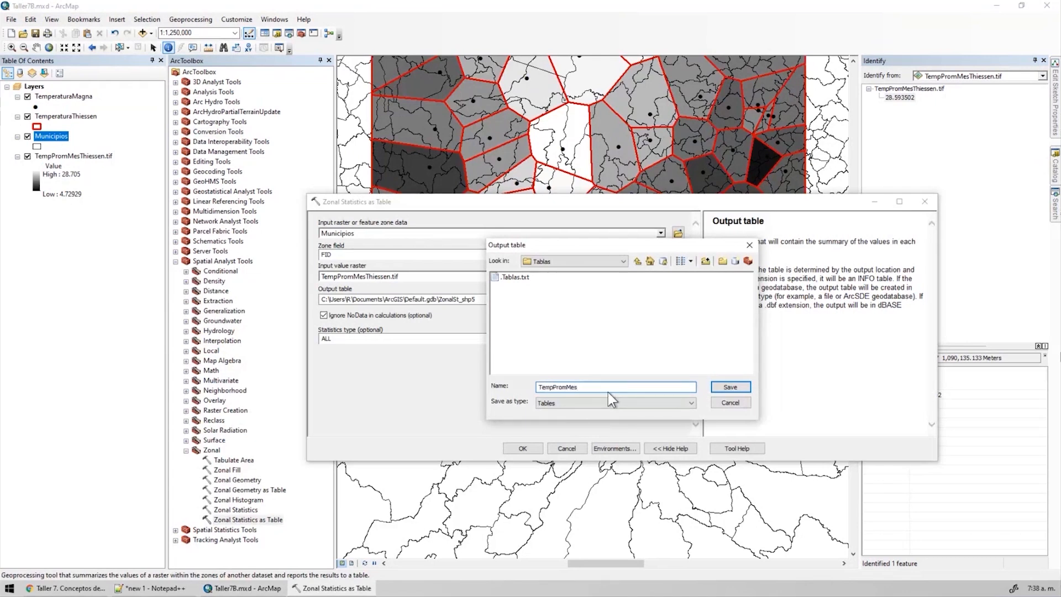
type("ThiessenMunicipio.dbf")
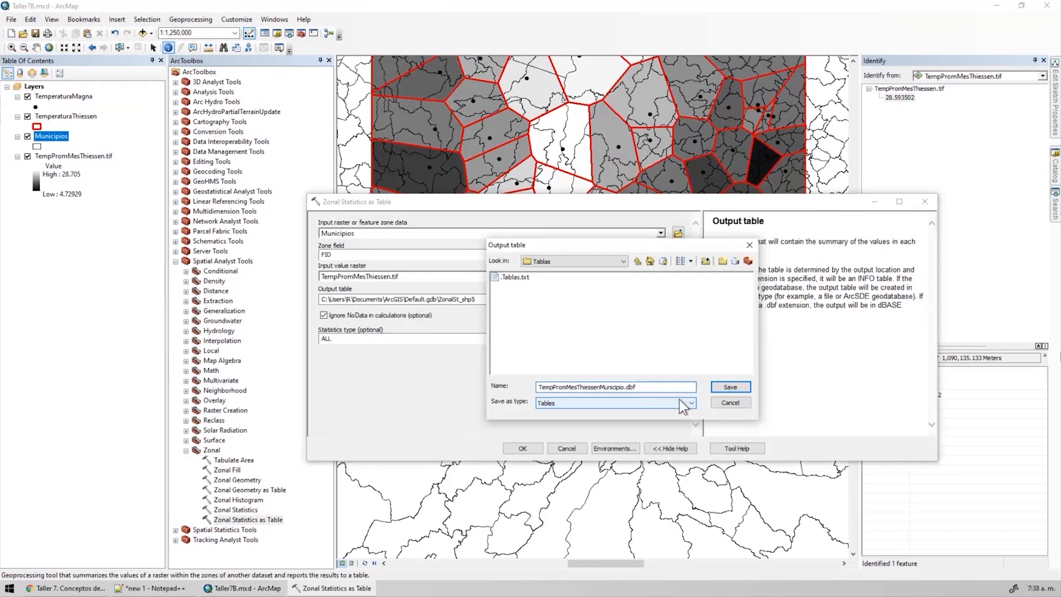
key("Return")
Set the statistics type to MEAN, run Zonal Statistics as Table and close the completed report.
left_click(680, 339)
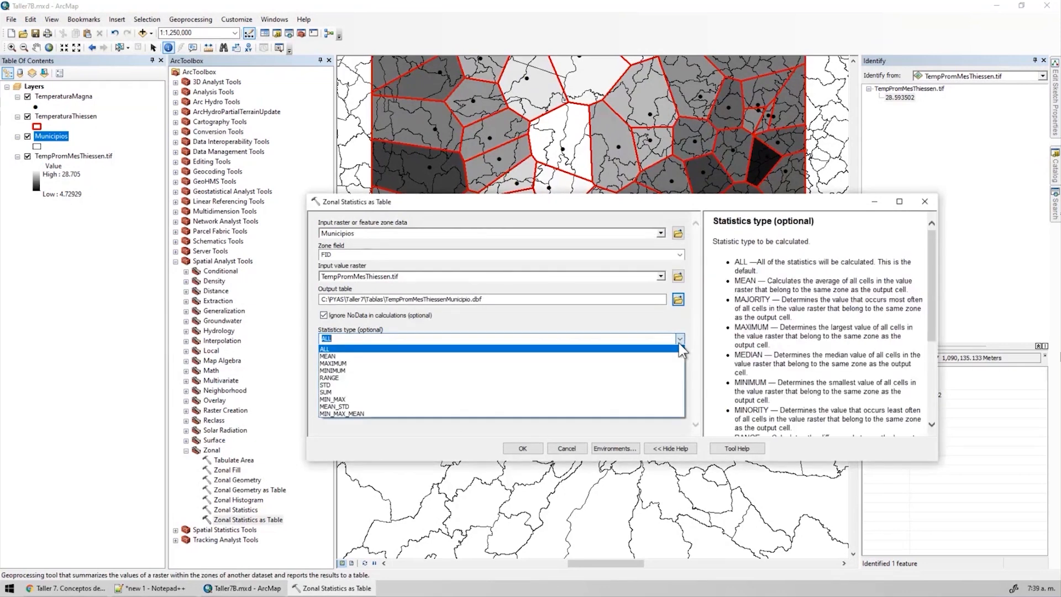
left_click(341, 355)
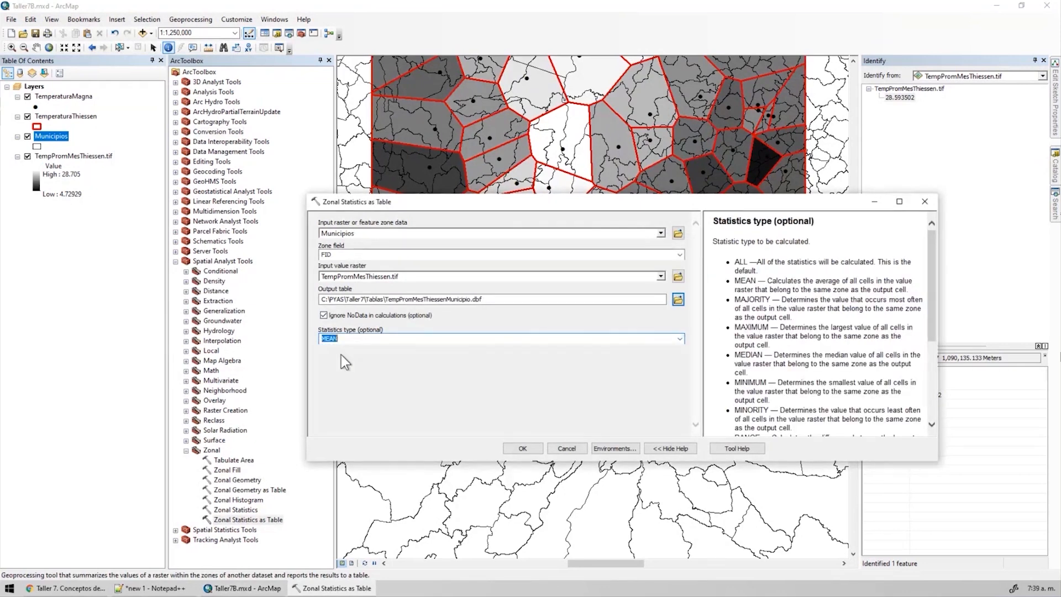
left_click(527, 449)
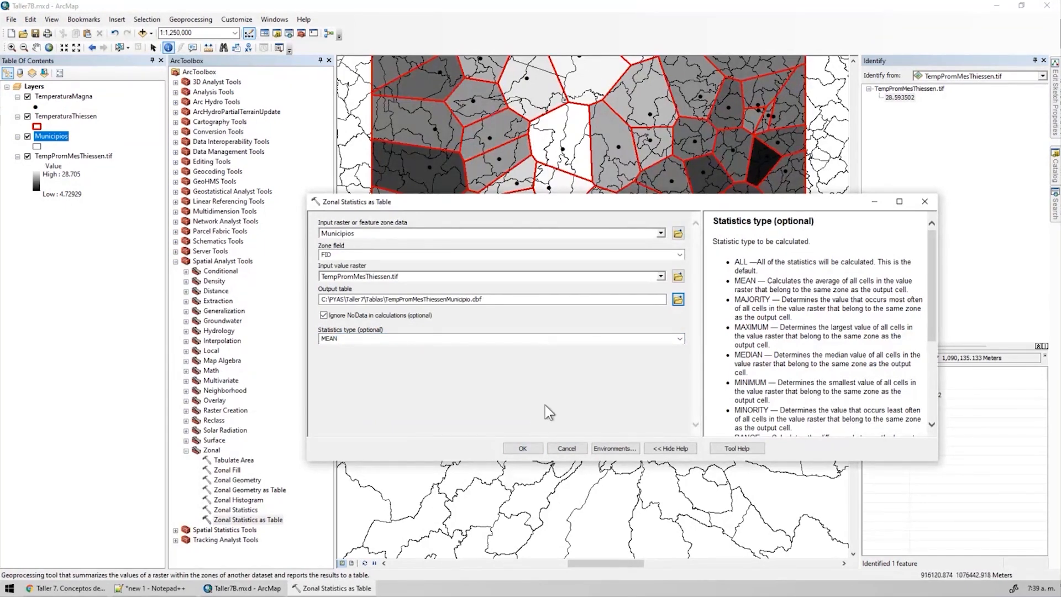
left_click(524, 449)
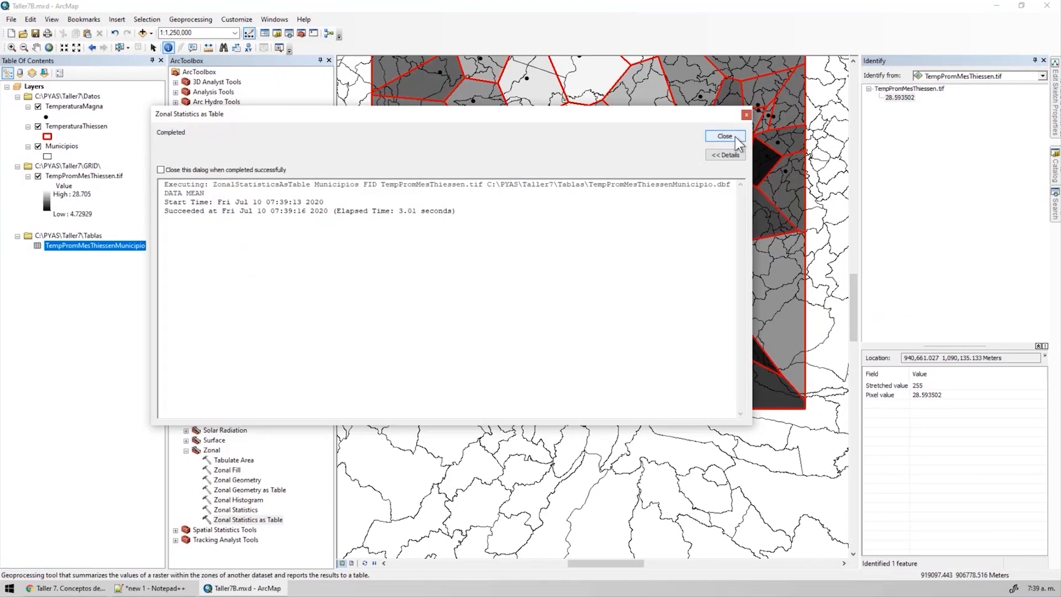
left_click(725, 136)
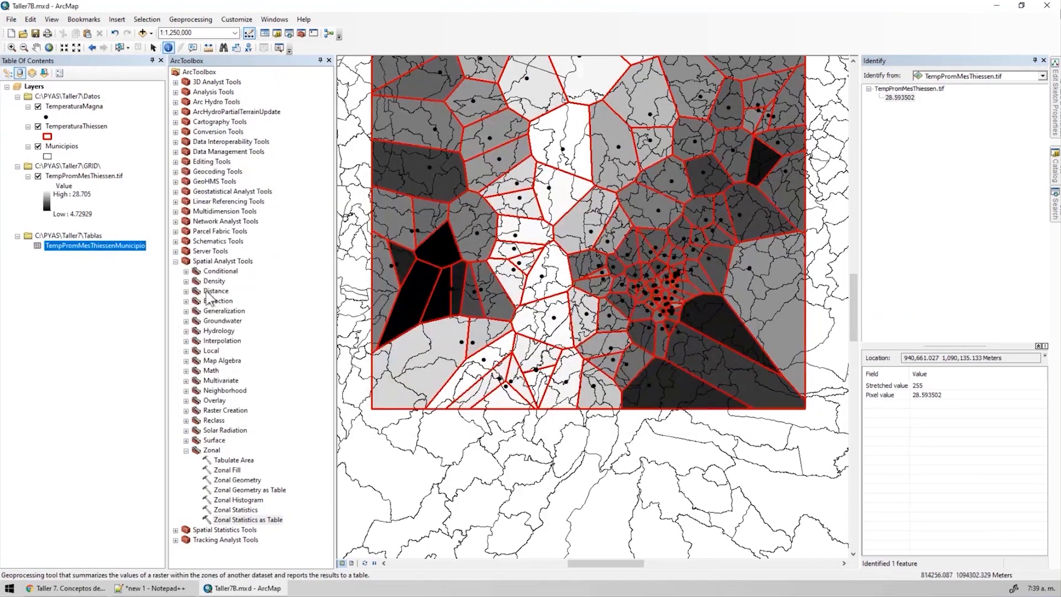
List the layers by drawing order and open the Municipios attribute table.
left_click(7, 73)
left_click(51, 136)
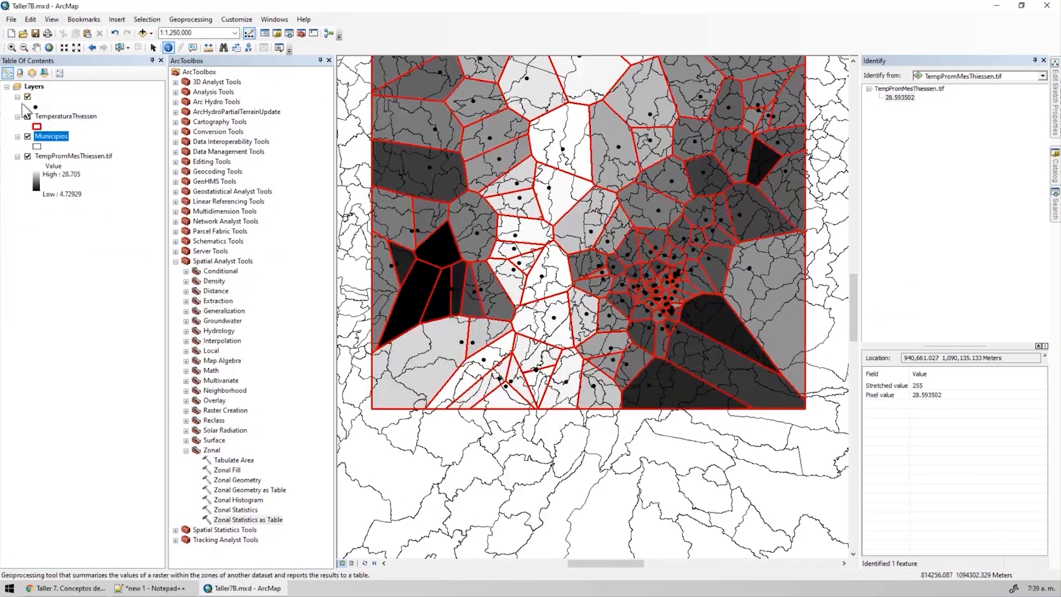
right_click(55, 143)
left_click(132, 174)
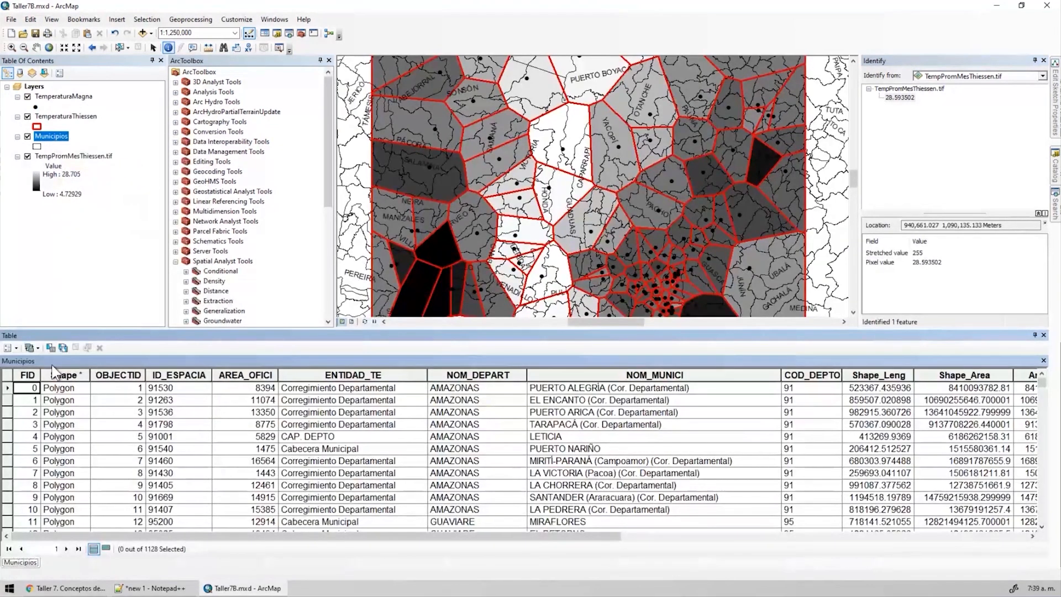
Join the TempPromMesThiessenMunicipio table to Municipios, matching FID to FID_ and keeping all records.
left_click(11, 348)
mouse_move(83, 251)
left_click(188, 238)
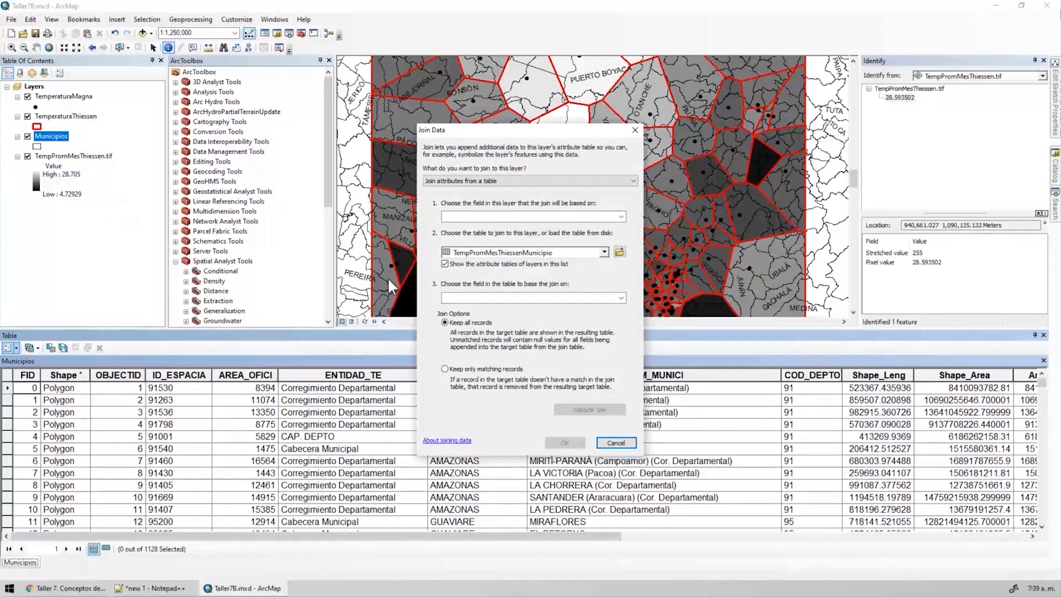
left_click(621, 216)
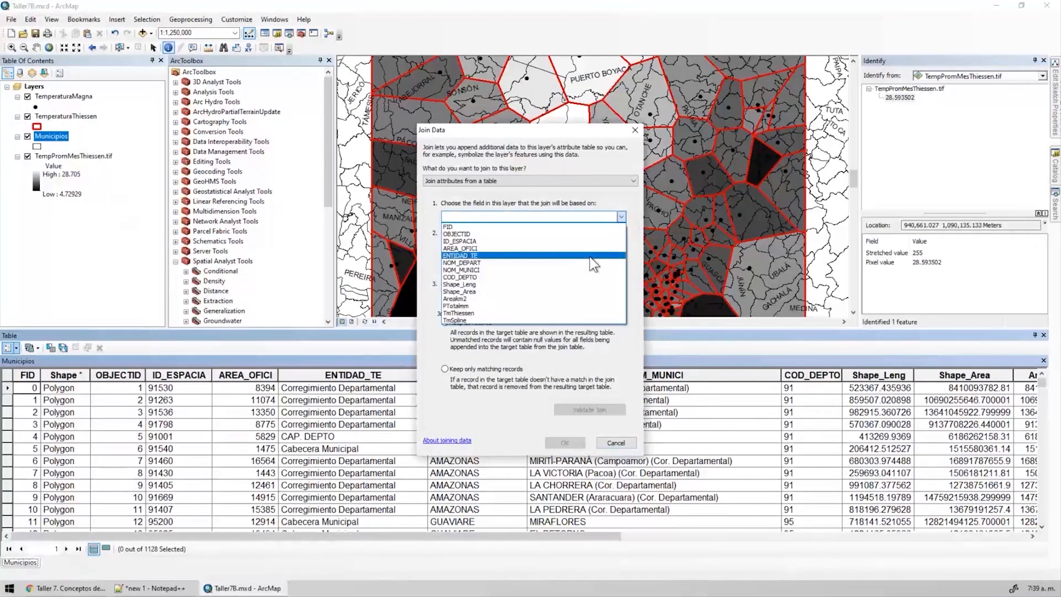
left_click(447, 227)
left_click(525, 252)
left_click(525, 268)
left_click(525, 298)
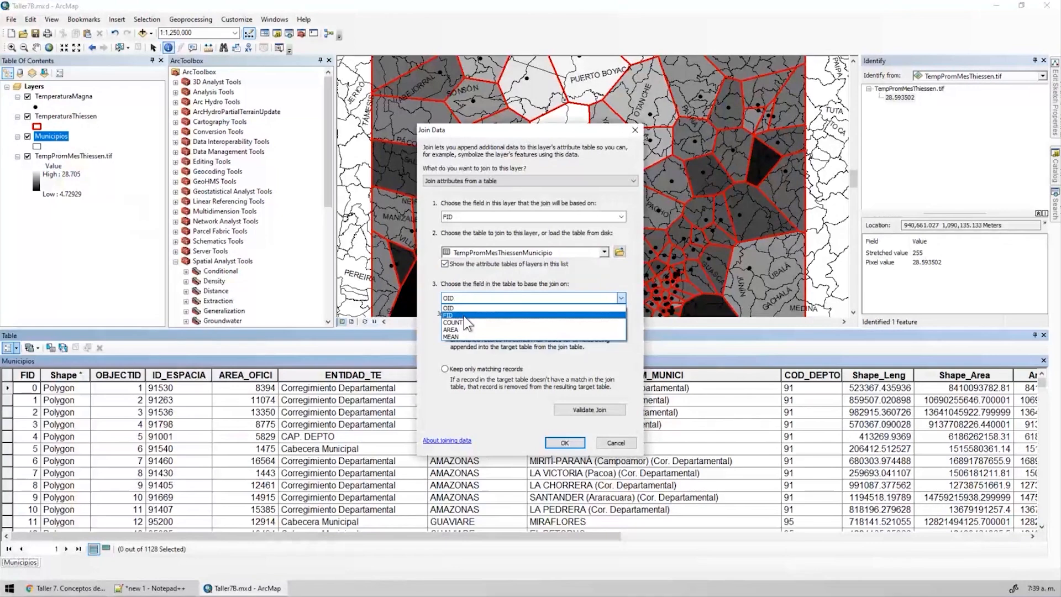
left_click(464, 315)
left_click(564, 443)
Review the joined Municipios records, comparing FID with FID_ and checking the MEAN column.
left_click_drag(431, 536, 989, 543)
left_click_drag(1041, 382, 1045, 483)
scroll(608, 213, "down", 3)
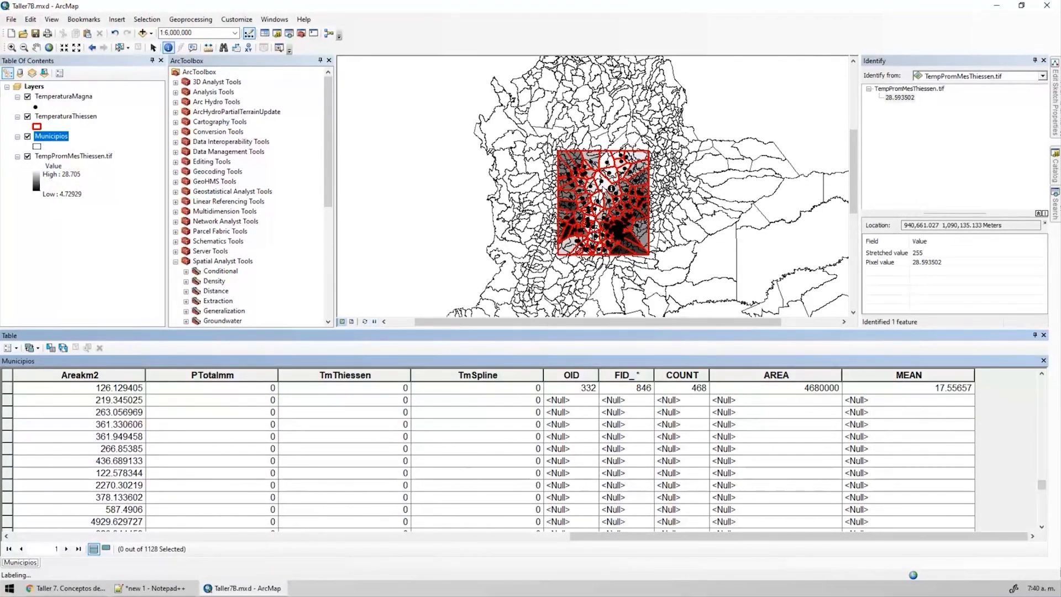
left_click_drag(598, 535, 40, 533)
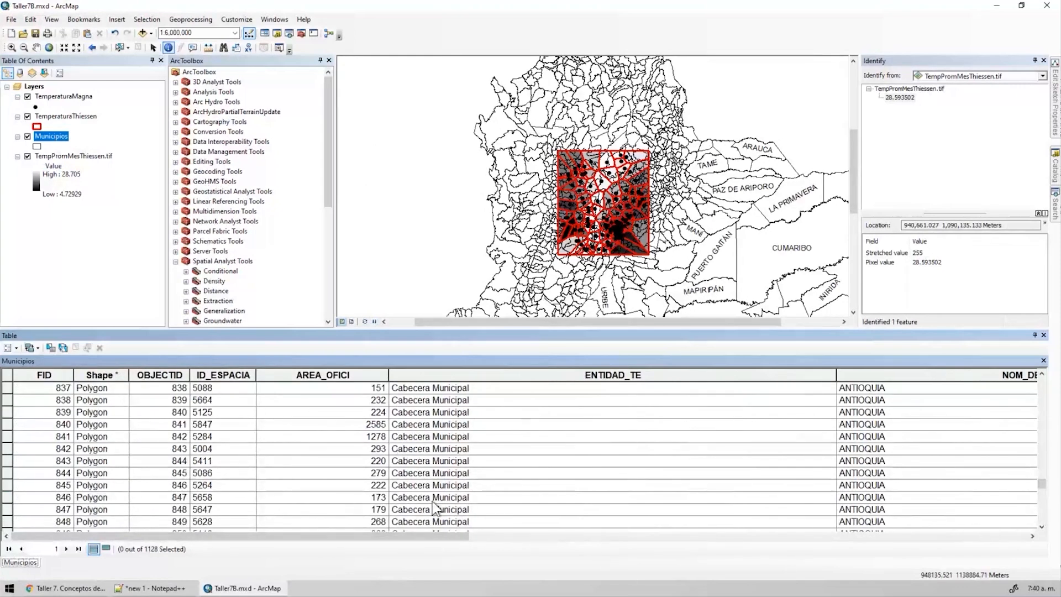
left_click_drag(835, 375, 552, 394)
left_click(884, 536)
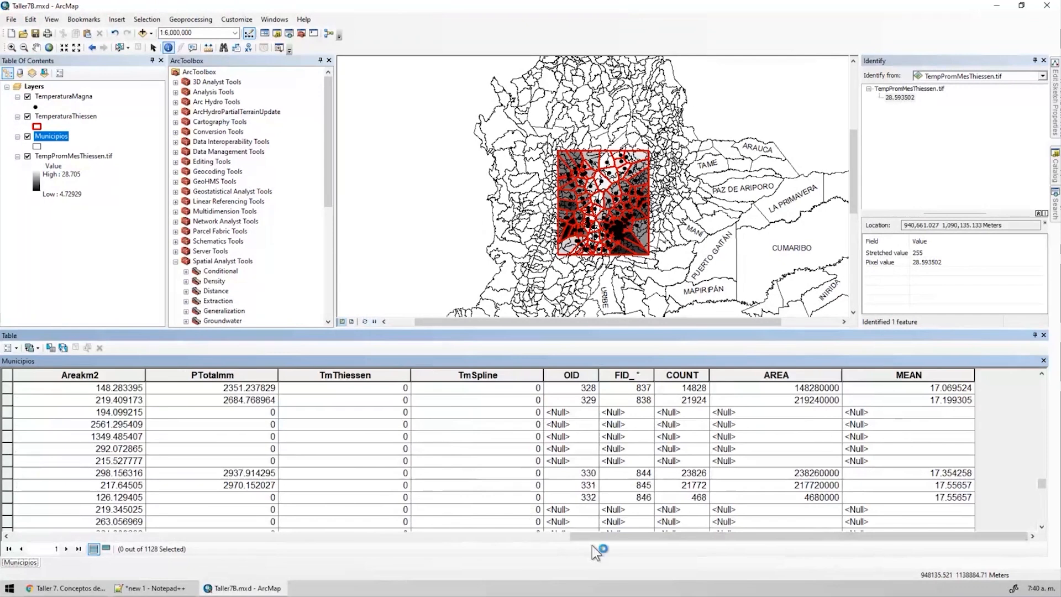
Calculate the TmThiessen field as [TempPromMesThiessenMunicipio.MEAN] and remove the join from the Municipios table.
left_click_drag(617, 537, 567, 537)
right_click(486, 378)
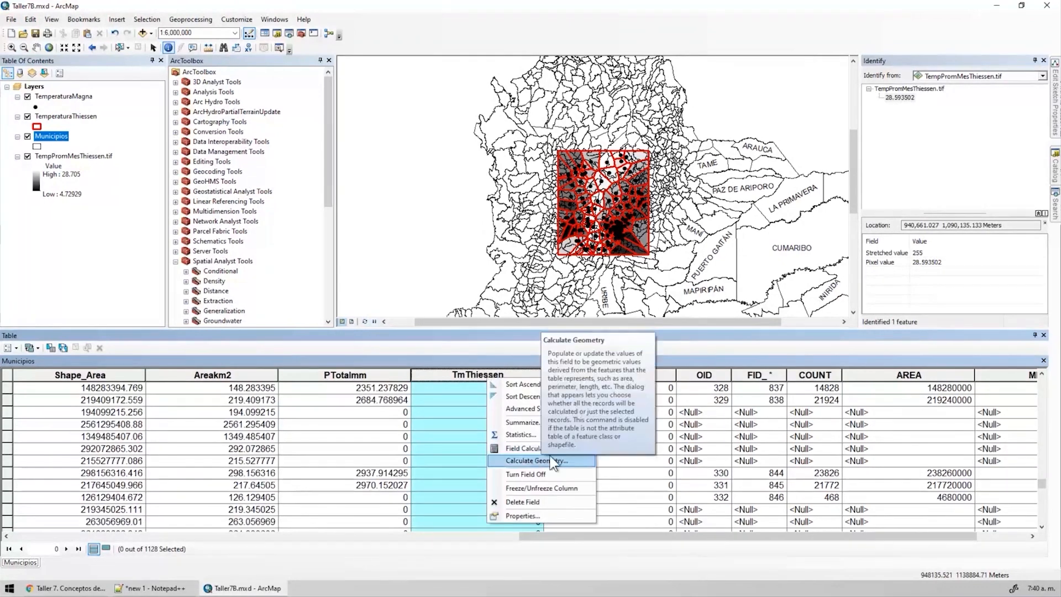
left_click(522, 448)
left_click(487, 272)
double_click(450, 260)
left_click(594, 429)
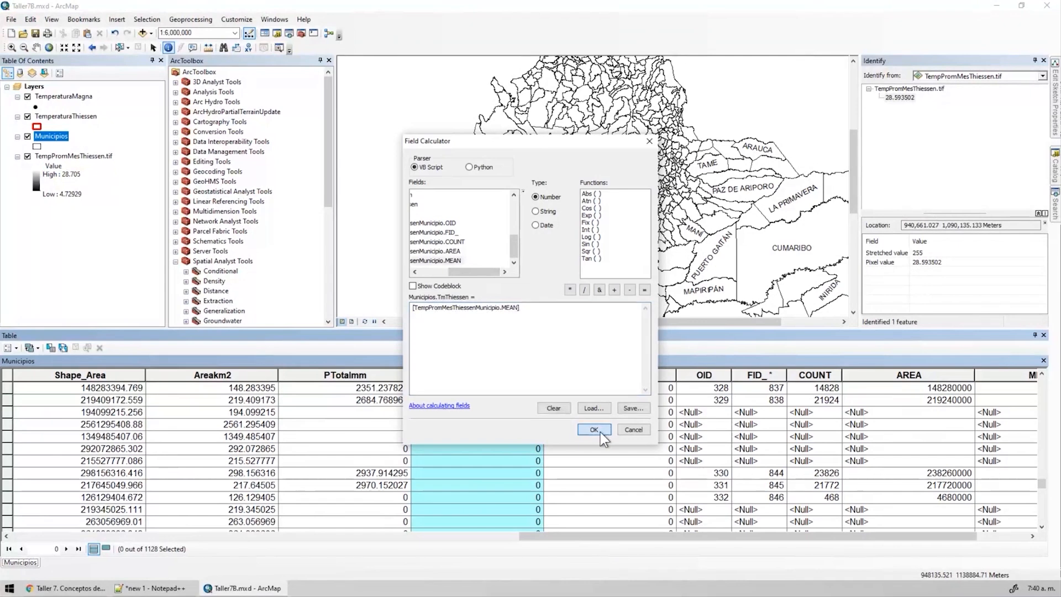
left_click(559, 348)
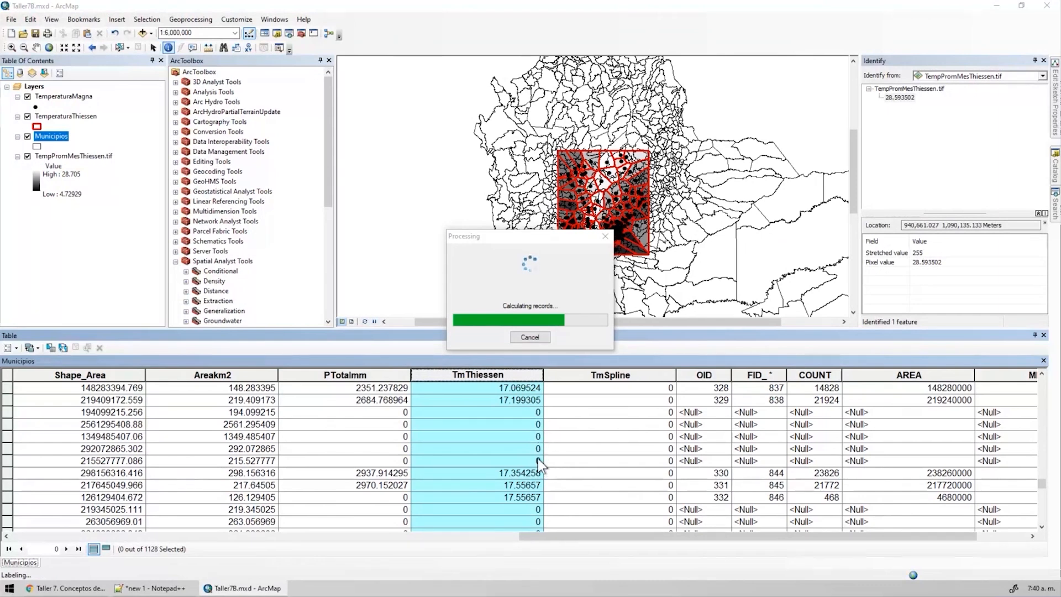
left_click(615, 326)
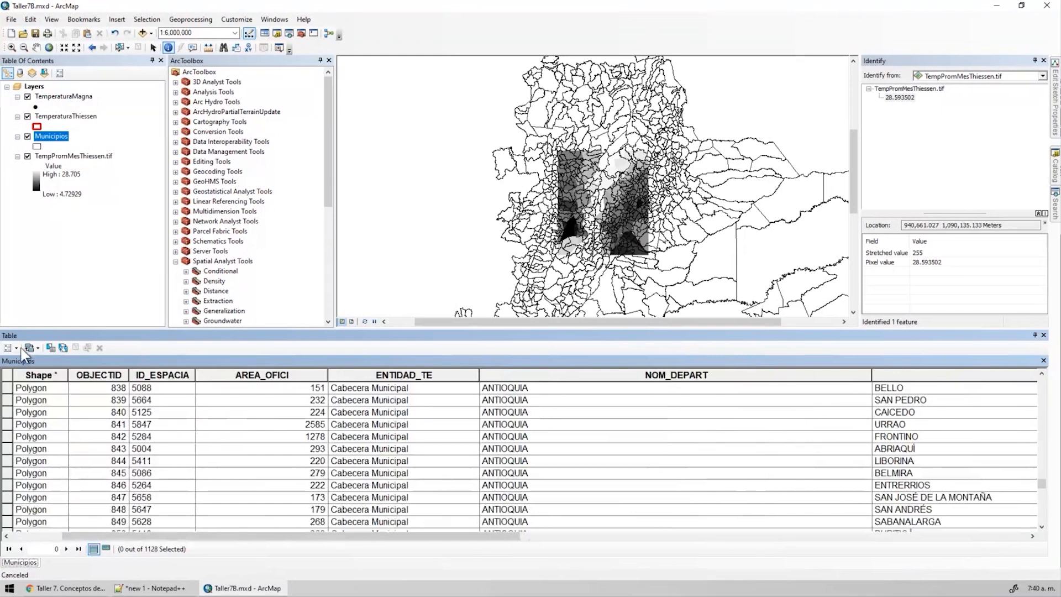
left_click(13, 348)
left_click(55, 236)
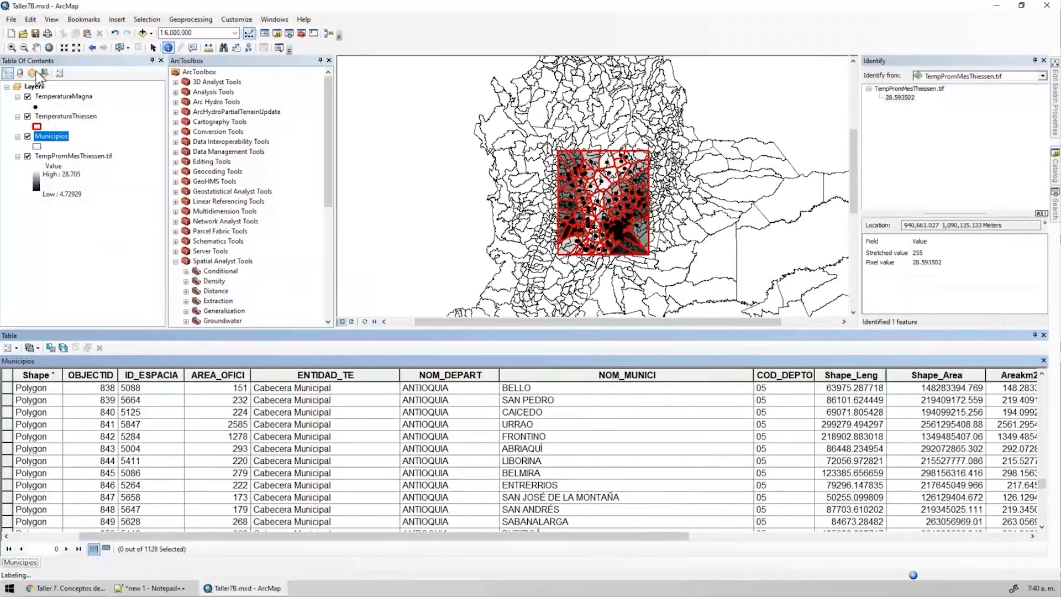
Identify the Guaduas area in the Thiessen raster and in Municipios to compare the pixel value with TmThiessen.
left_click(12, 47)
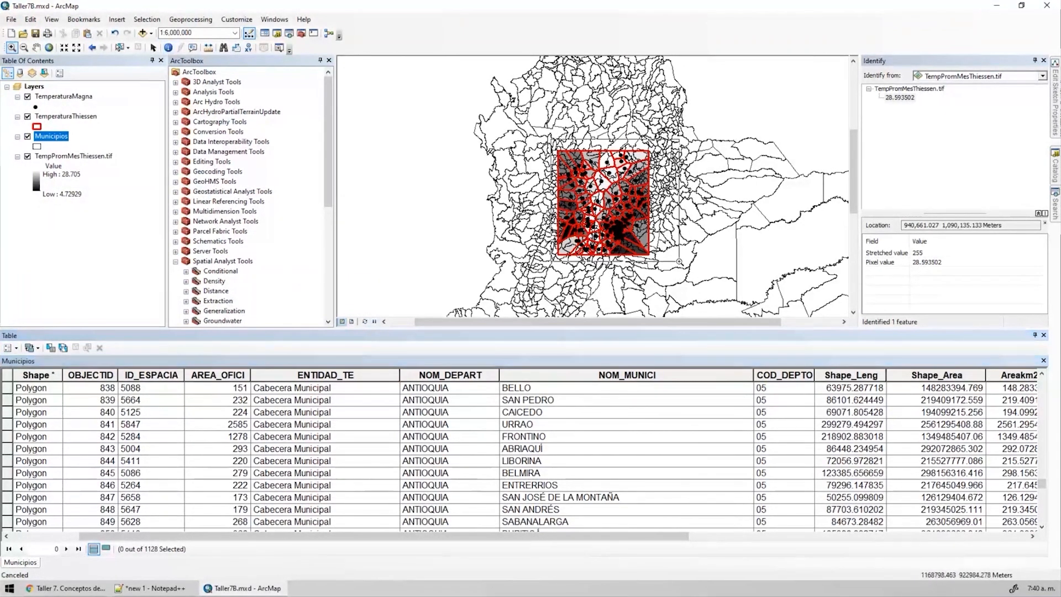
left_click_drag(679, 261, 679, 260)
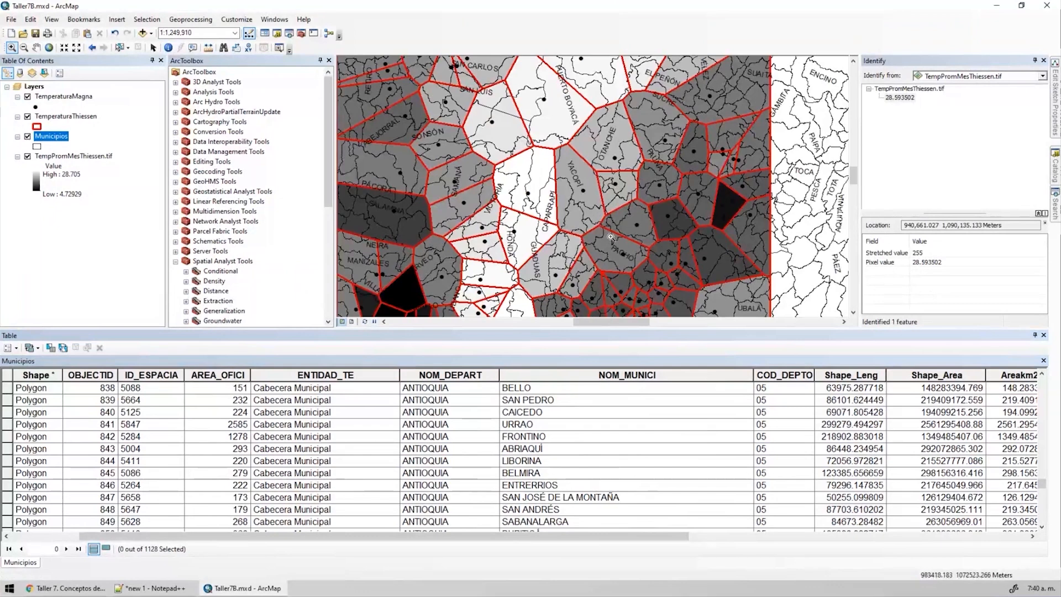
left_click_drag(486, 178, 618, 324)
left_click(169, 48)
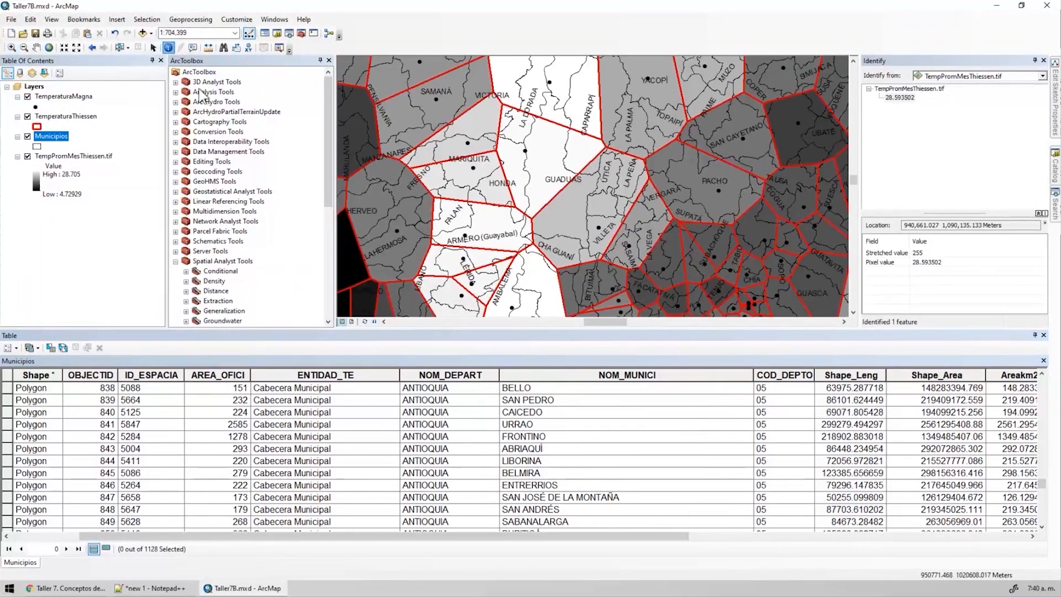
left_click(554, 189)
left_click(959, 76)
left_click(928, 146)
left_click(562, 214)
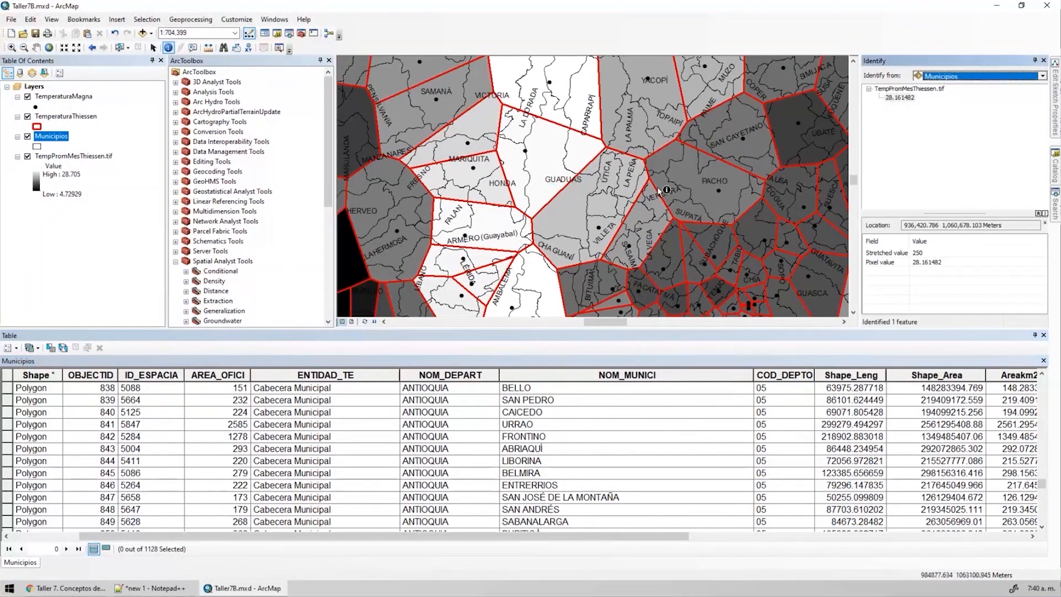
left_click_drag(1044, 267, 1049, 303)
left_click(939, 290)
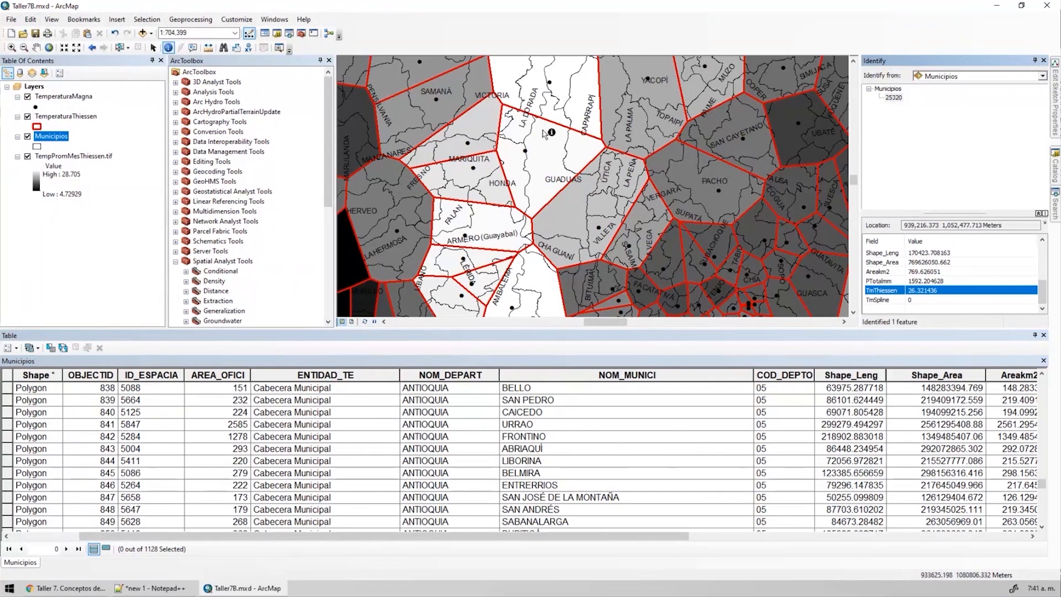
Add the TempPromMesSplineTension.tif raster from the GRID folder to the map.
left_click(142, 32)
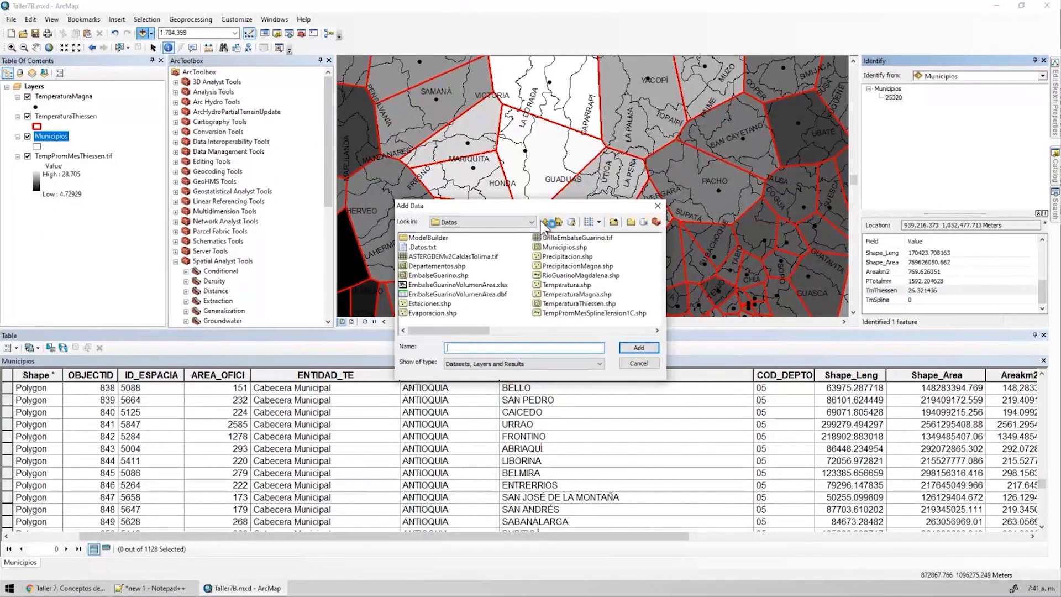
left_click(545, 222)
double_click(425, 260)
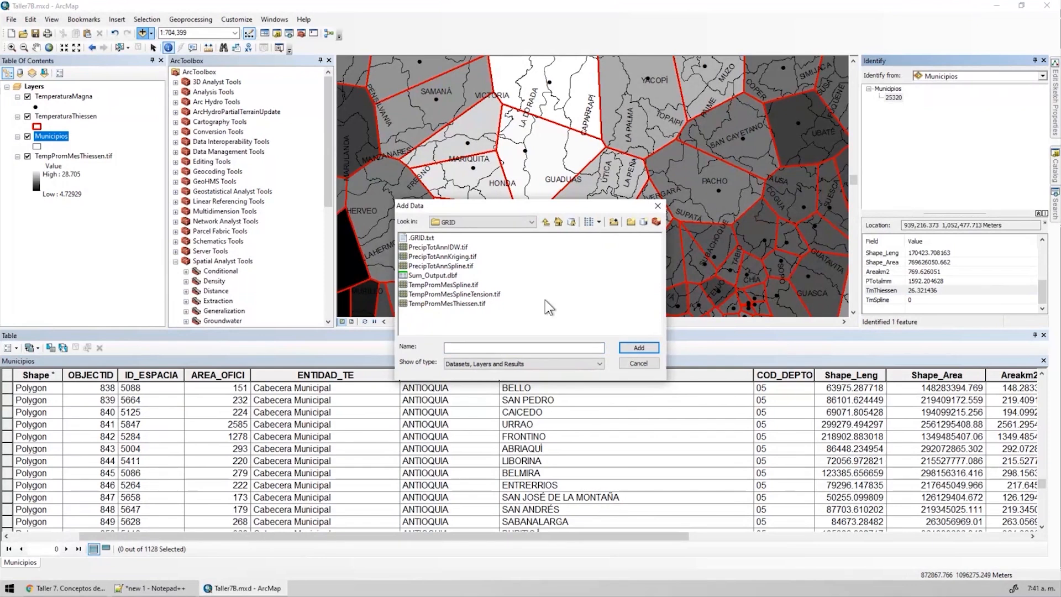
left_click(480, 295)
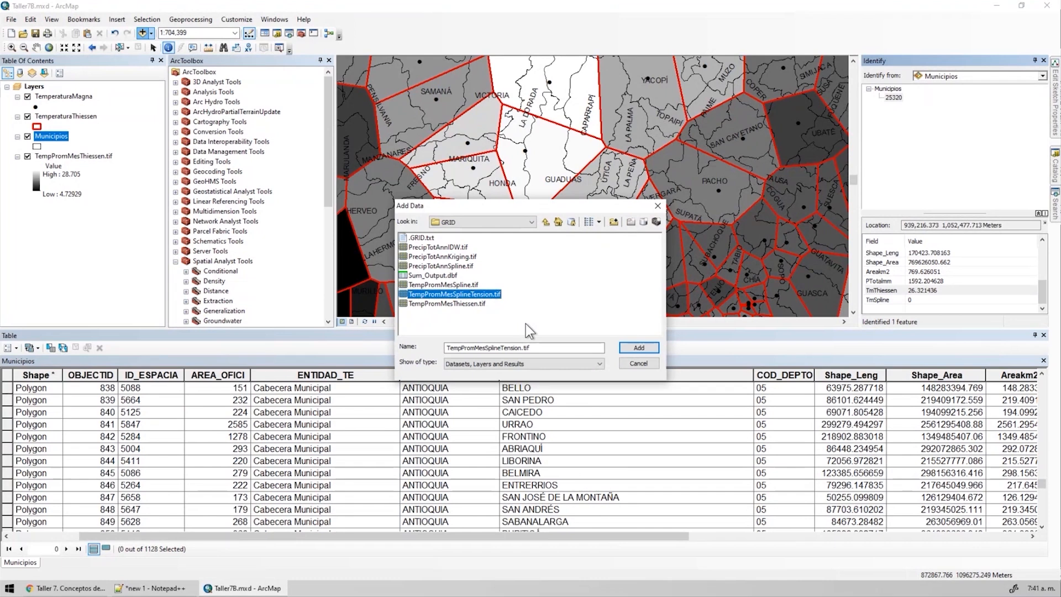
left_click(632, 349)
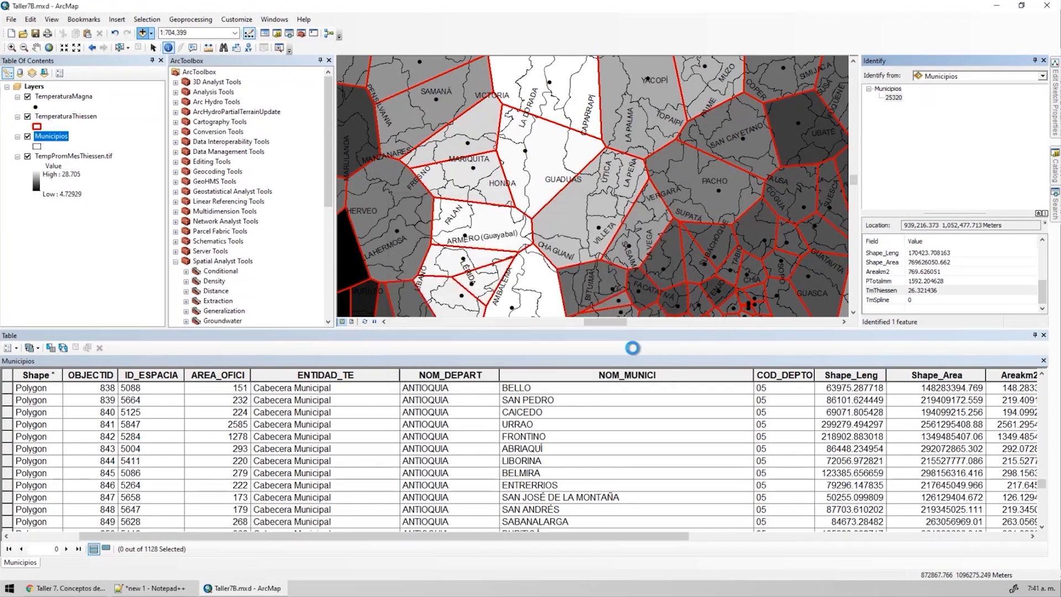
key("Return")
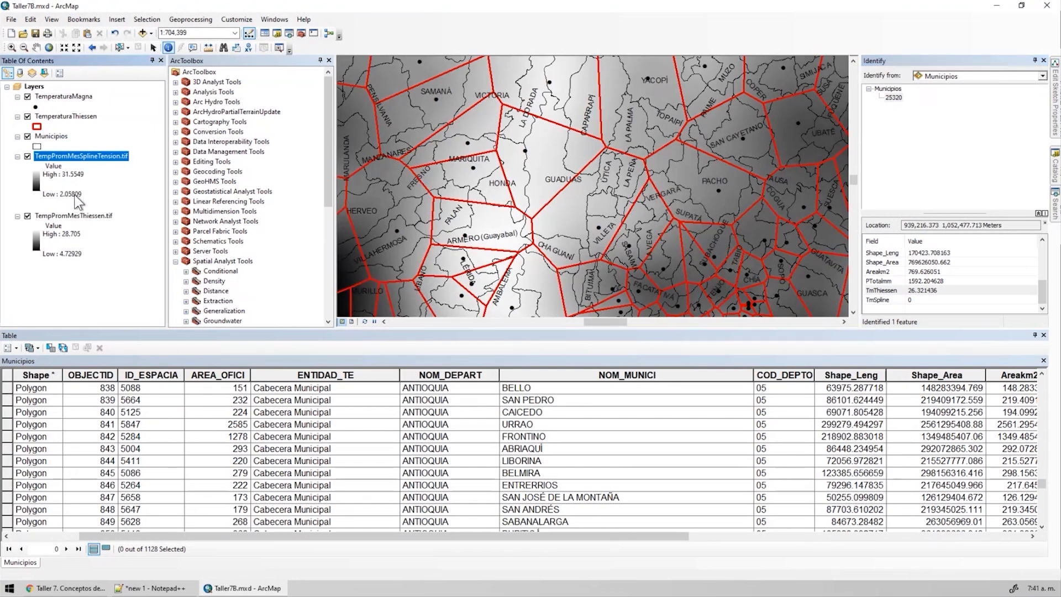
Check the statistics of the PromMes field in TemperaturaMagna against the spline tension raster's value range.
left_click(76, 177)
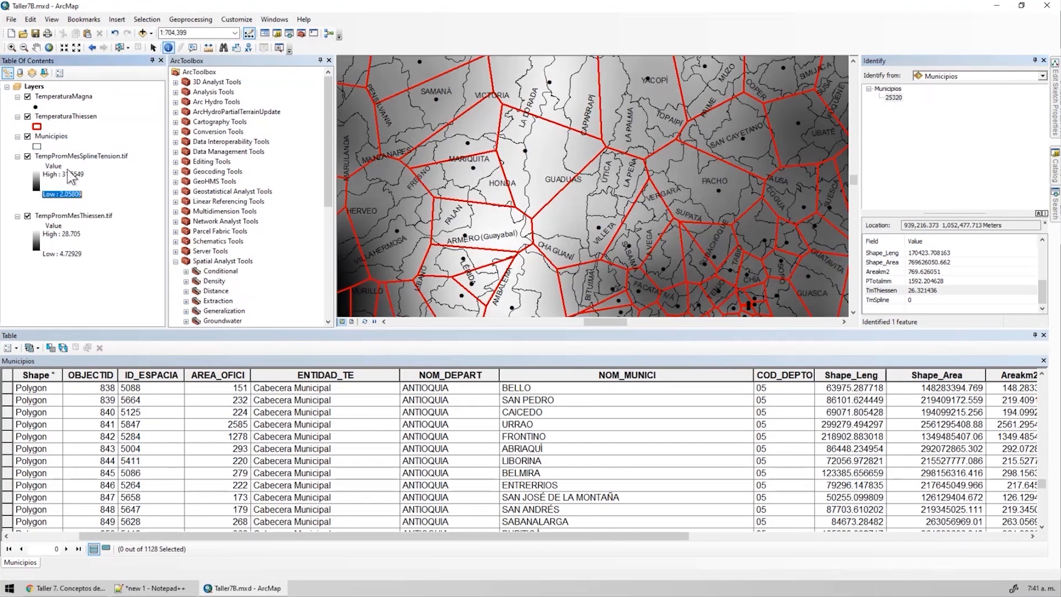
right_click(72, 97)
left_click(120, 131)
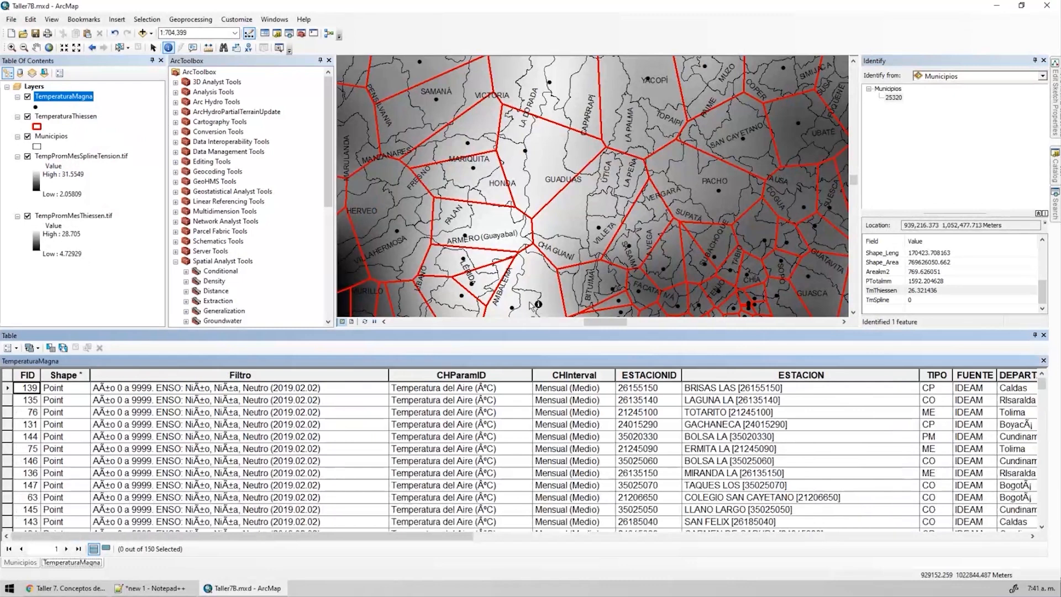
left_click(826, 539)
right_click(998, 373)
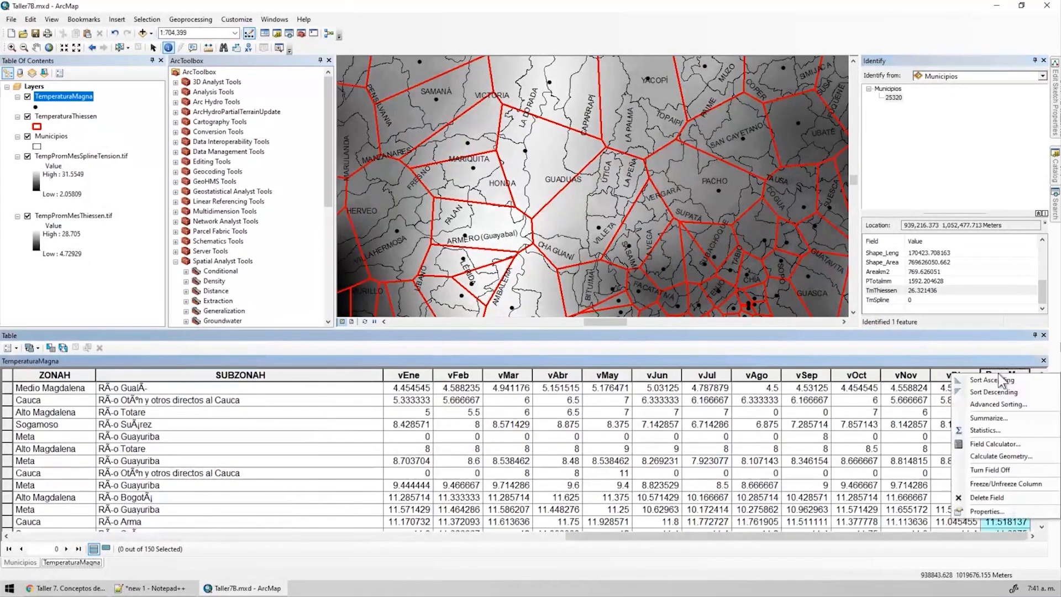
left_click(990, 432)
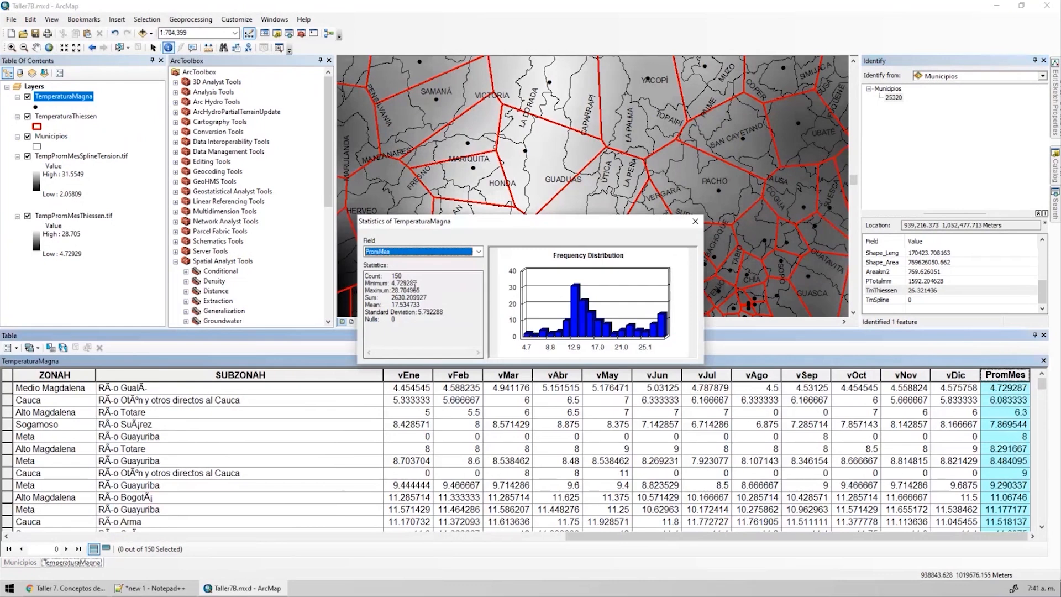
left_click(695, 221)
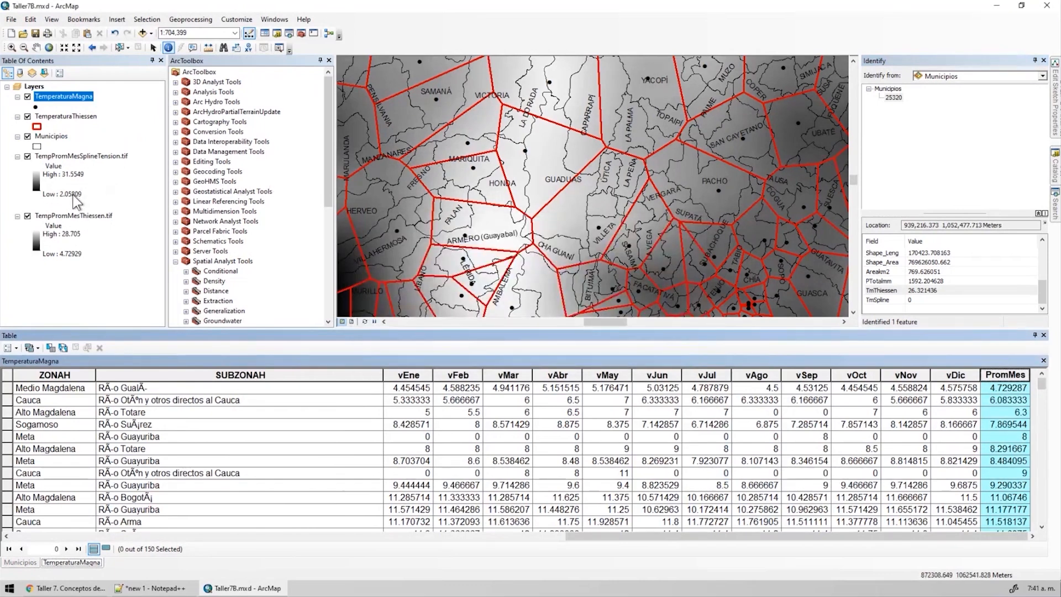
left_click(63, 174)
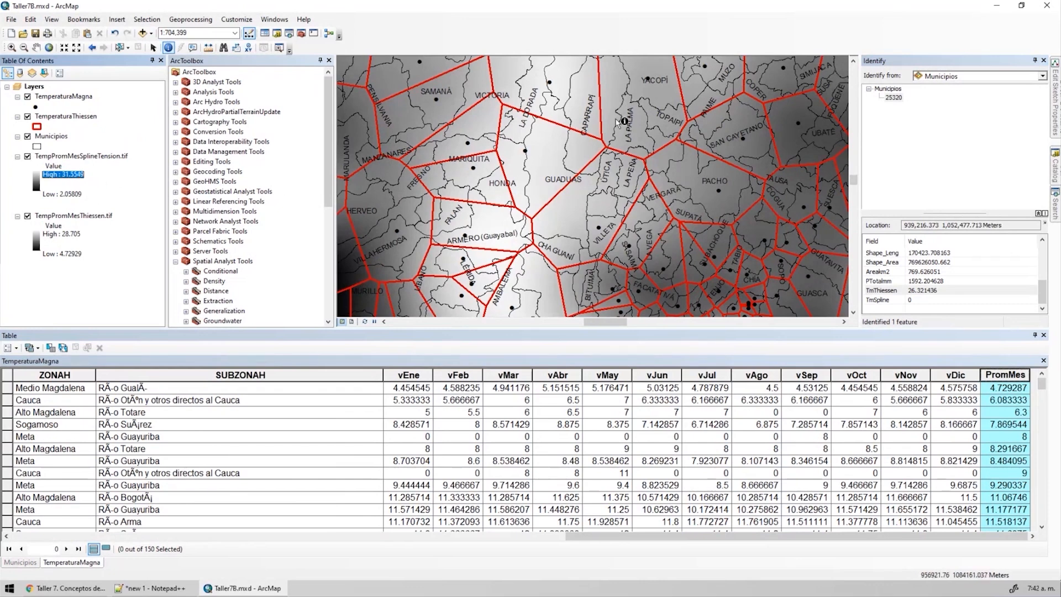
Hide the TemperaturaThiessen and TempPromMesThiessen.tif layers so the spline raster shows alone beneath the municipalities.
scroll(618, 121, "up", 5)
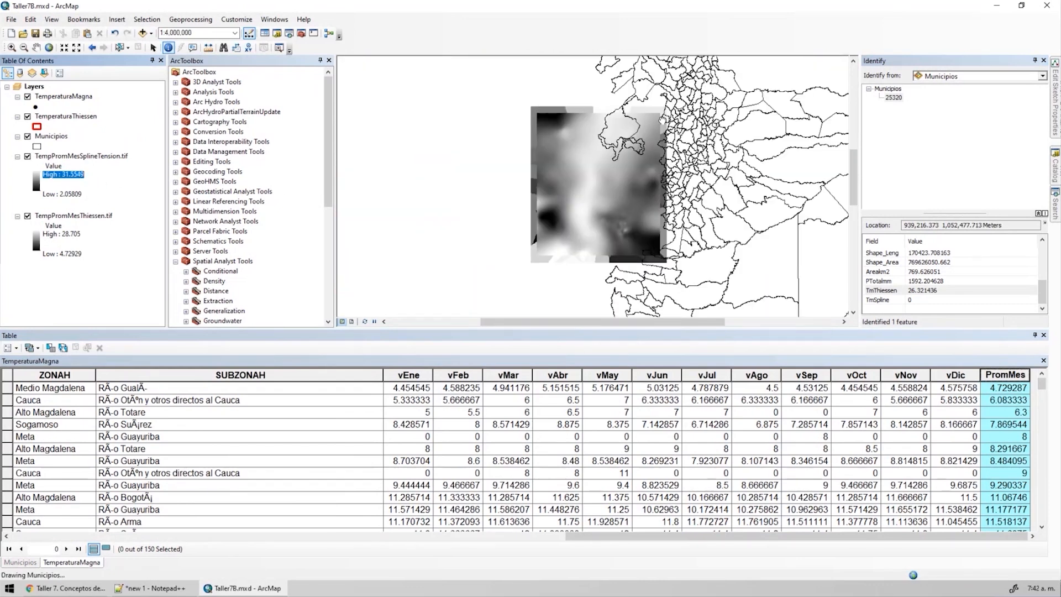
left_click(28, 115)
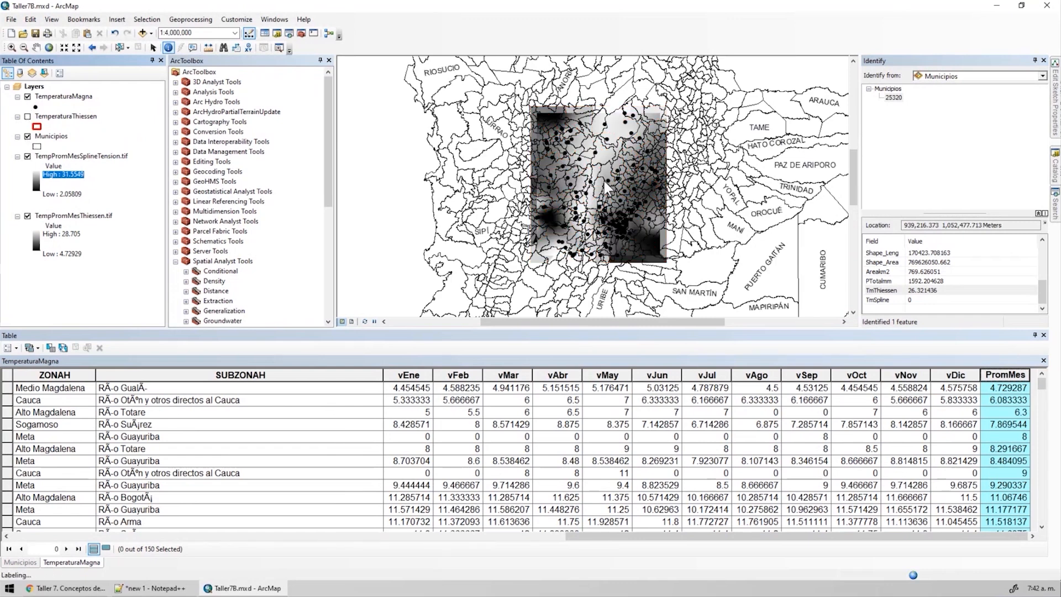
left_click(35, 137)
left_click(28, 215)
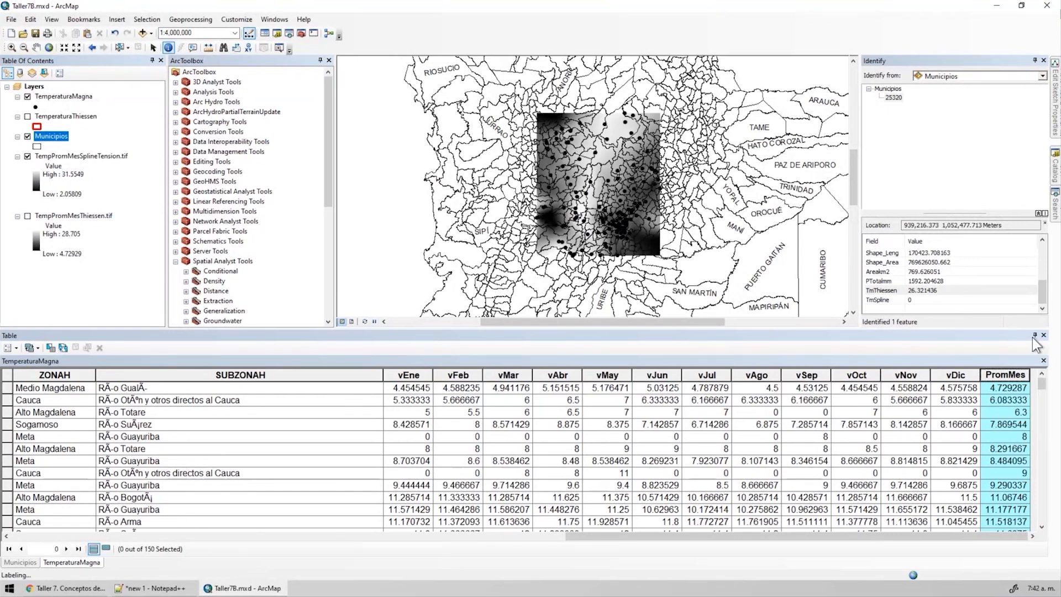
Set up Zonal Statistics as Table with Municipios as zones, FID as zone field and TempPromMesSplineTension.tif as the value raster.
scroll(273, 274, "down", 7)
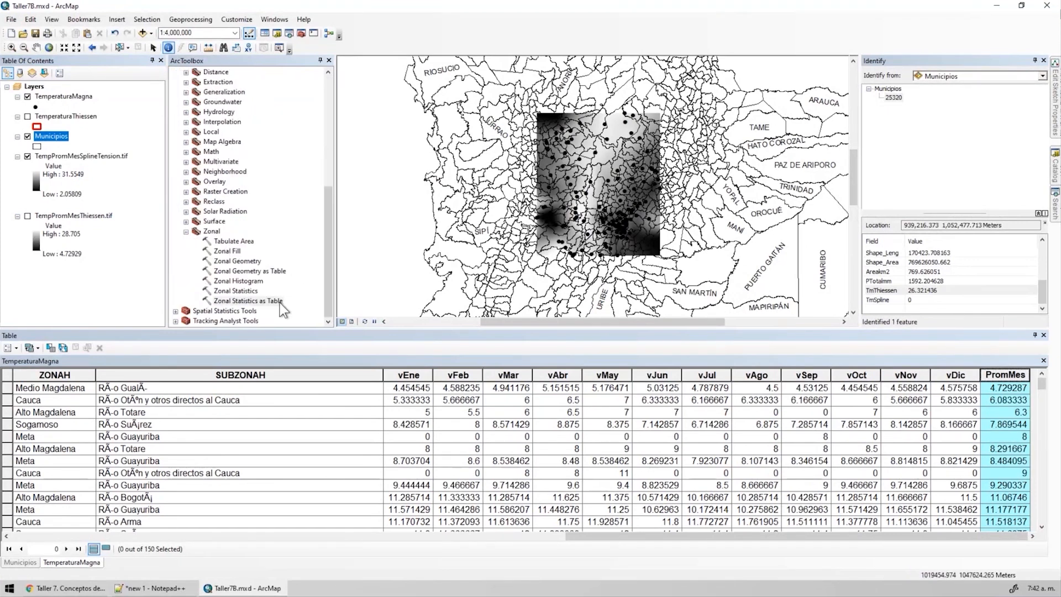
double_click(243, 301)
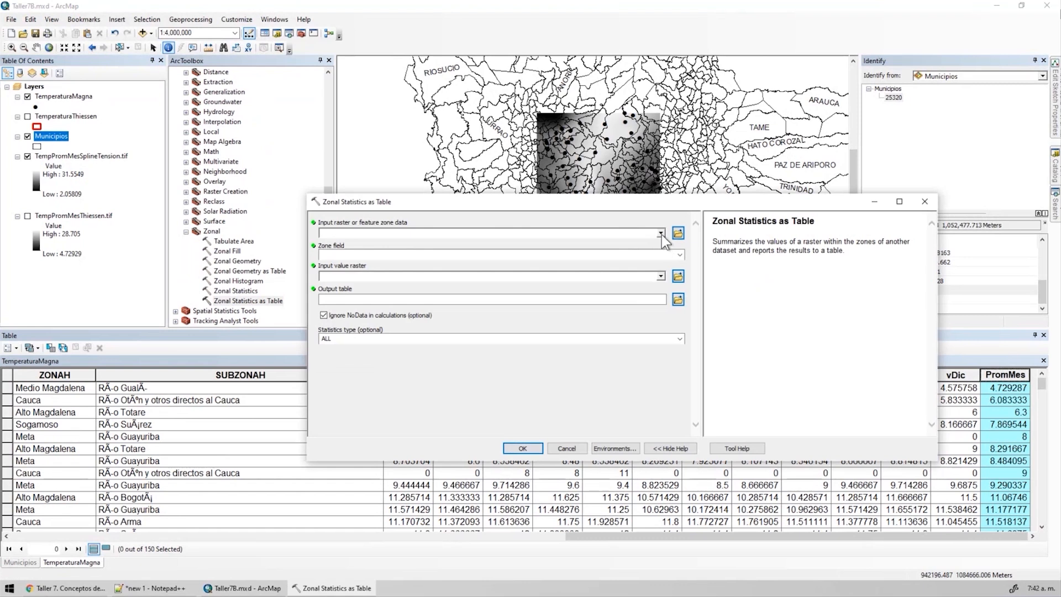
left_click(660, 233)
left_click(386, 264)
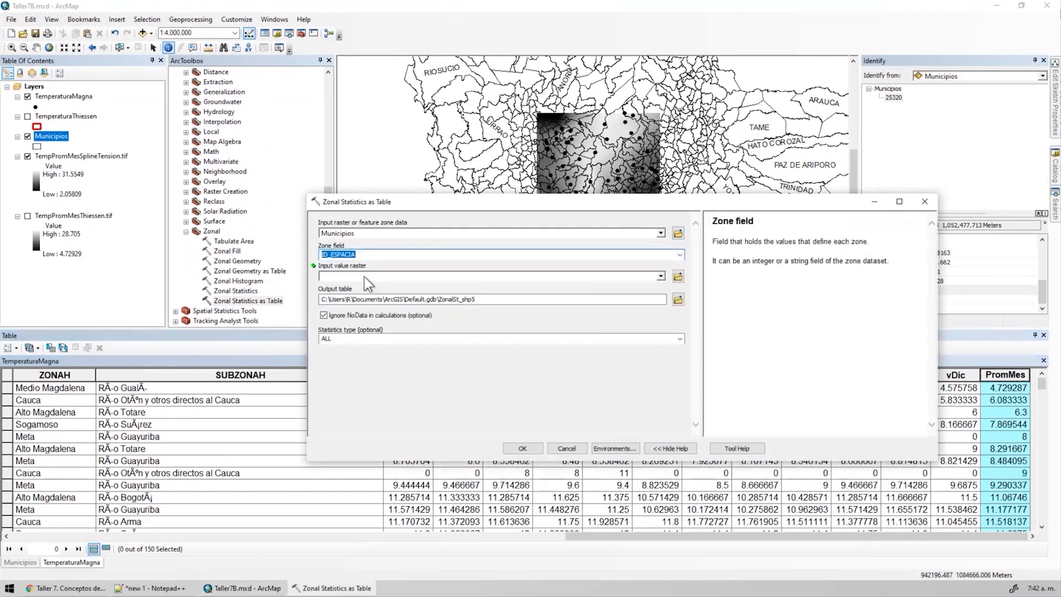
left_click(662, 276)
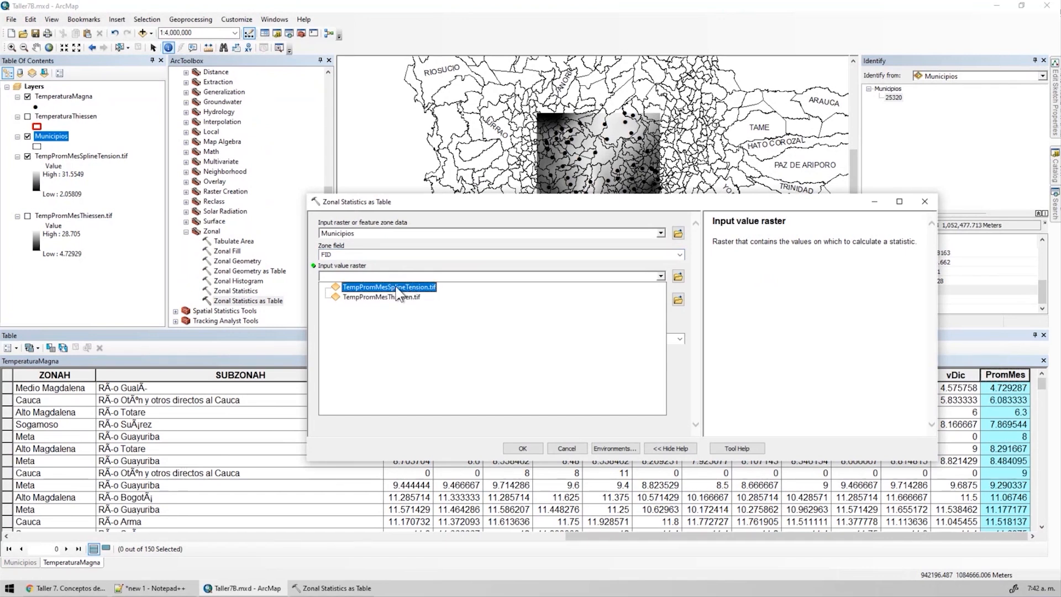
left_click(415, 288)
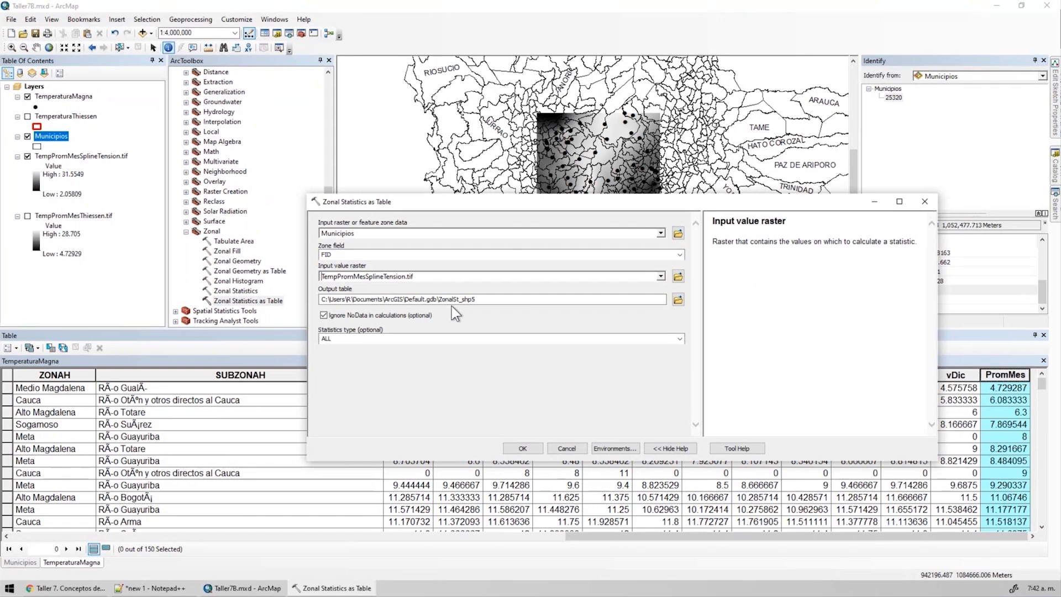
left_click_drag(635, 201, 616, 274)
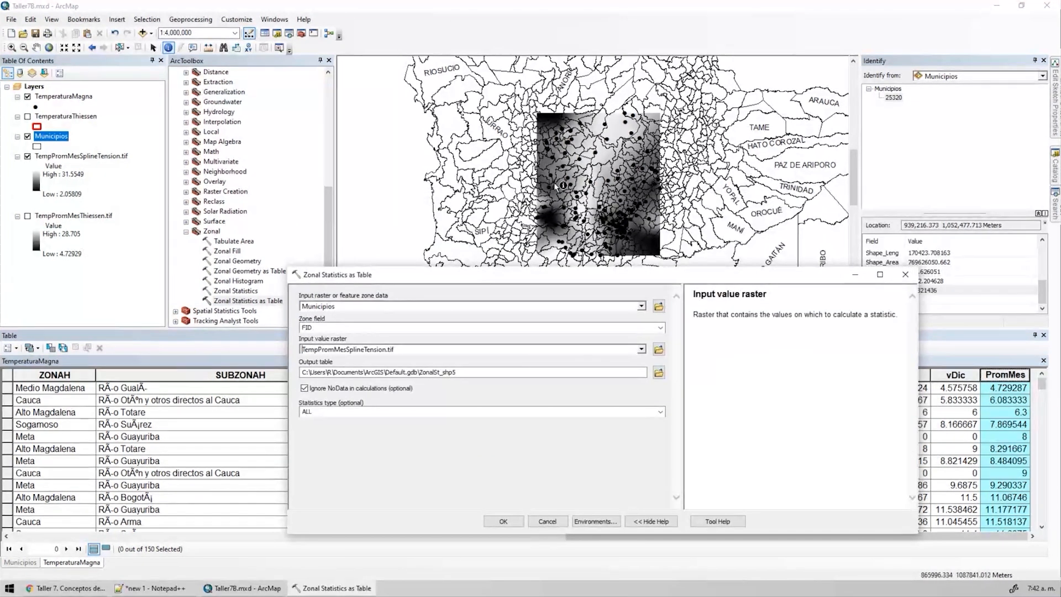
Set the output table to TempPromMesSplineTensionMunicipio.dbf in the Tablas folder.
left_click(659, 373)
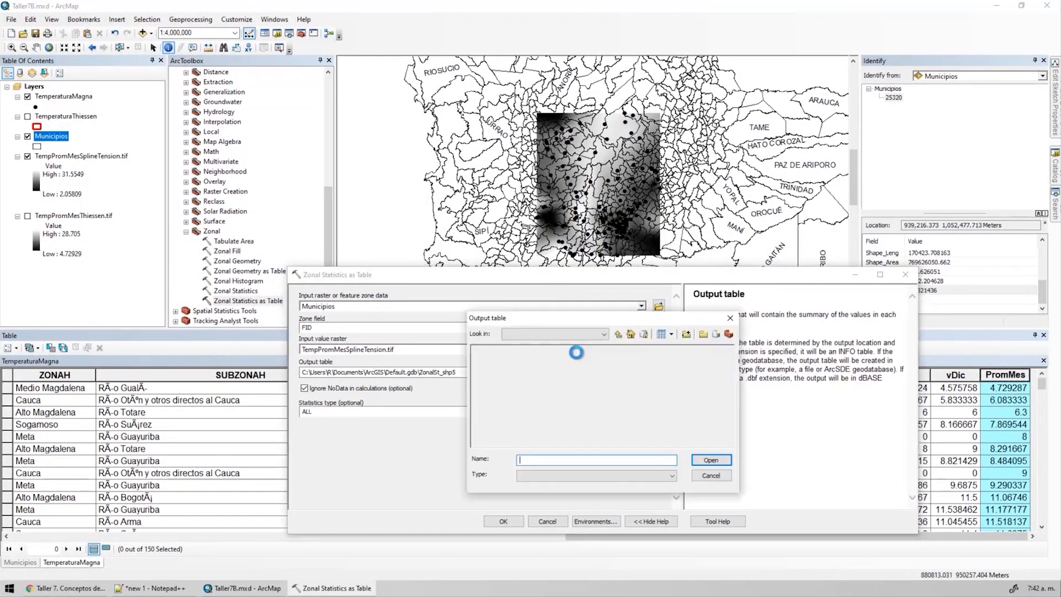
left_click(552, 360)
left_click(563, 461)
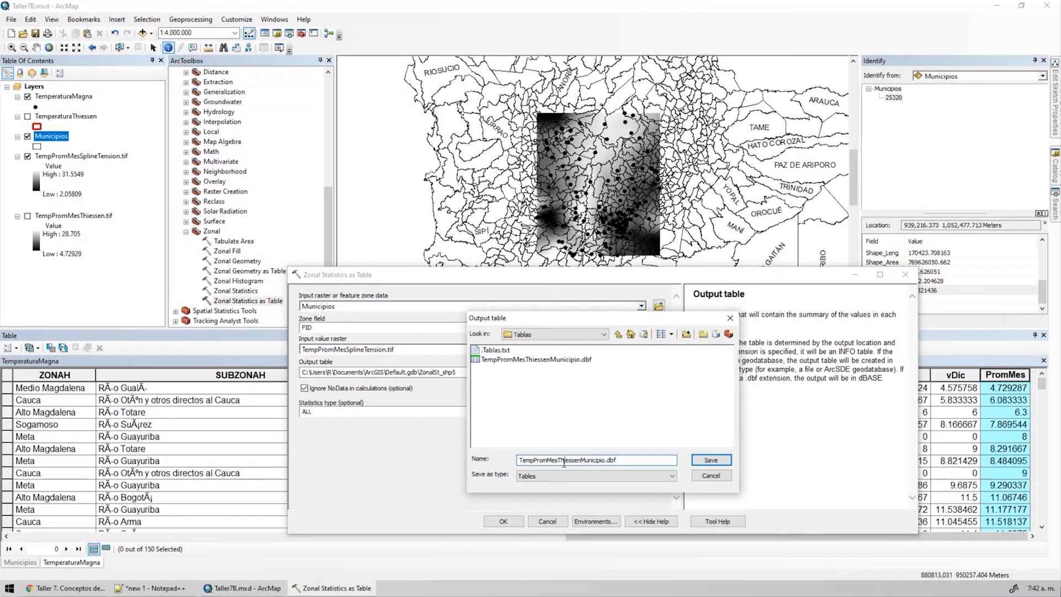
key("shift+Right")
key("shift+Right")
key("shift+Right")
key("shift+Right")
key("shift+Right")
key("shift+Right")
key("shift+Right")
key("shift+Right")
type("Sp")
type("lineTension")
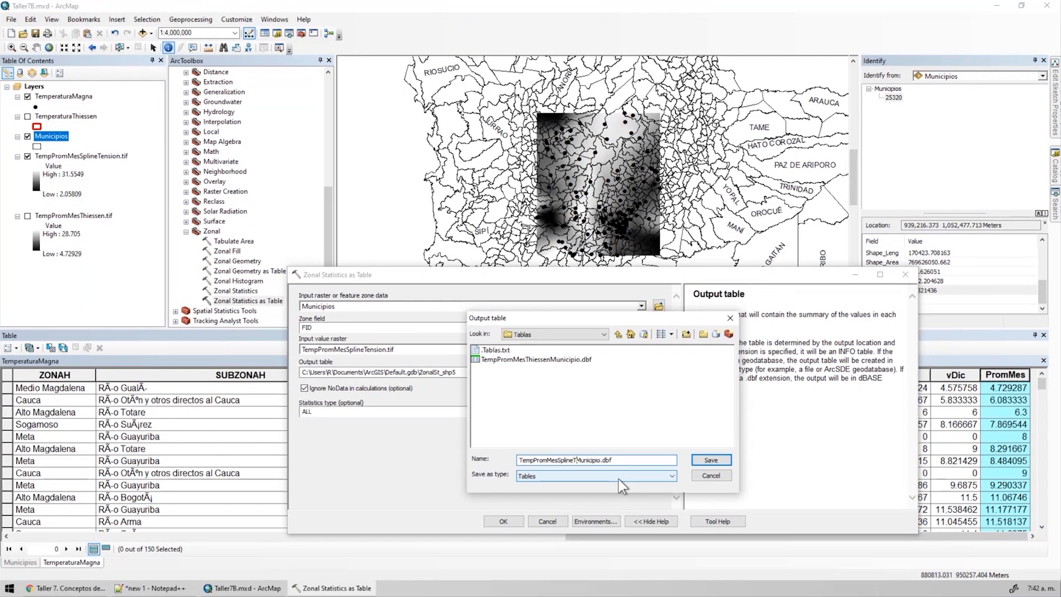
left_click(711, 460)
Choose MEAN as the statistics type and run the zonal statistics.
left_click(587, 414)
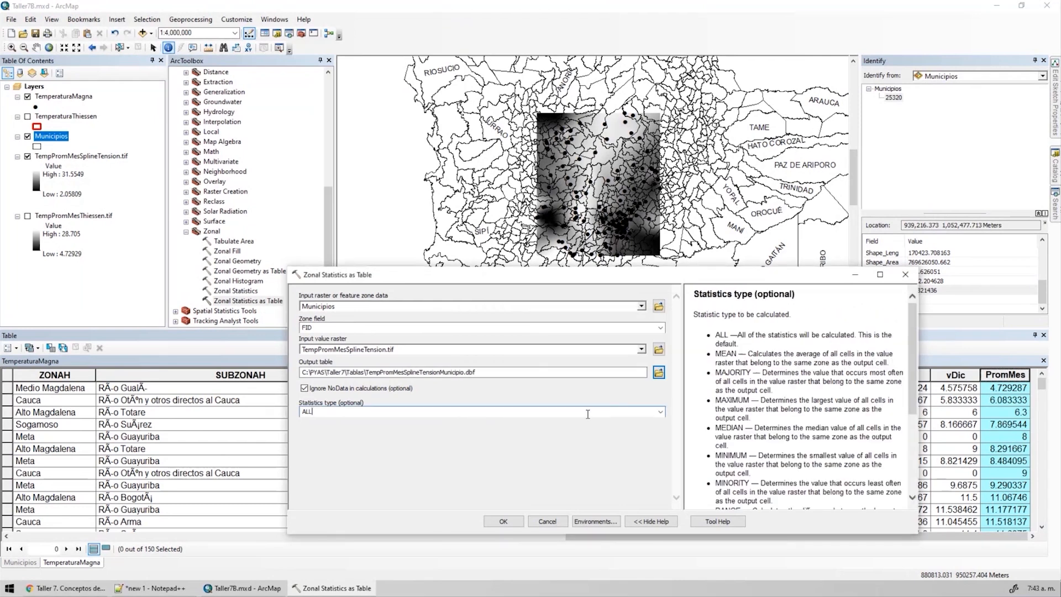
left_click(660, 413)
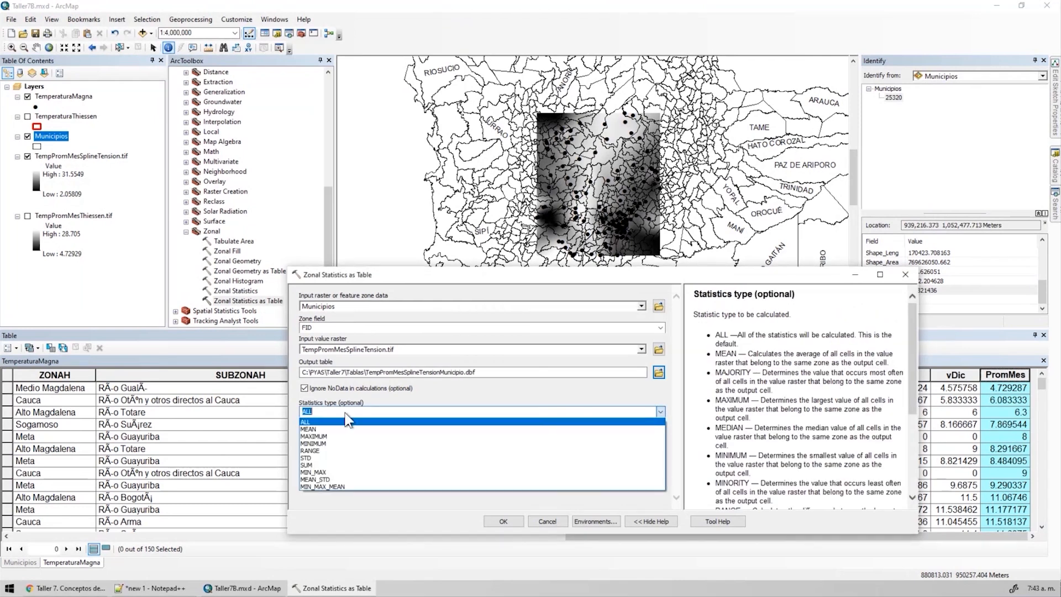
left_click(312, 426)
left_click(501, 521)
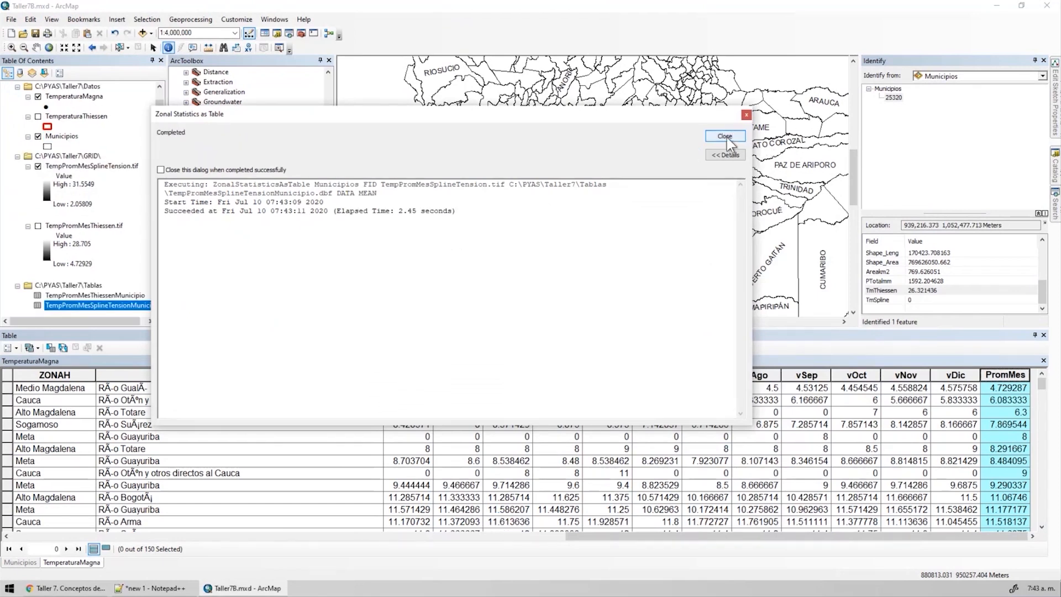
left_click(725, 136)
mouse_move(897, 537)
left_mouse_down()
mouse_move(738, 535)
mouse_move(898, 535)
left_mouse_up()
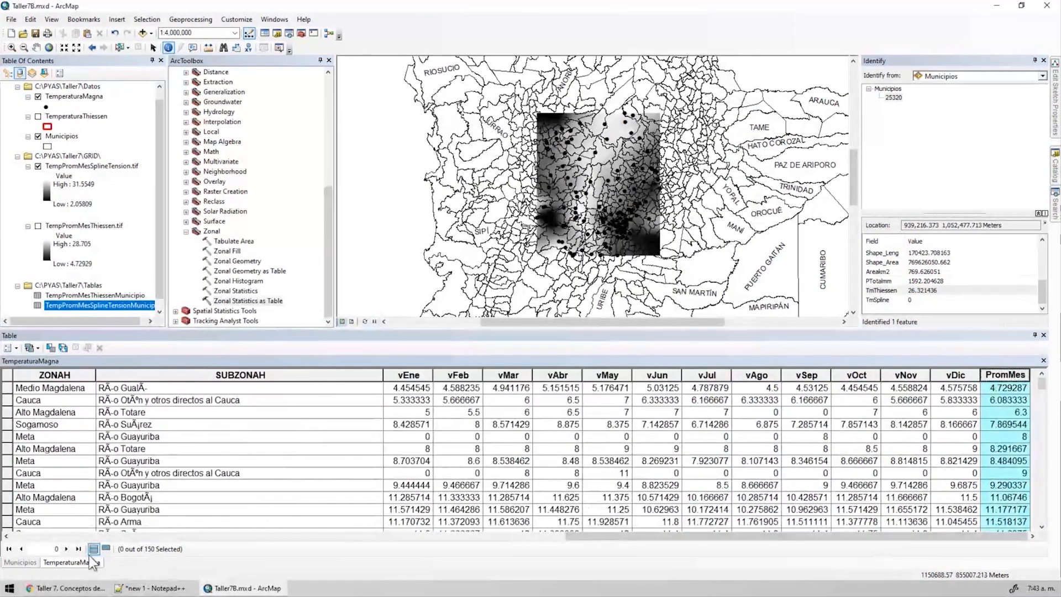
Join the TempPromMesSplineTensionMunicipio table to Municipios, matching FID with FID_ and keeping all records.
left_click(1043, 360)
left_click(17, 348)
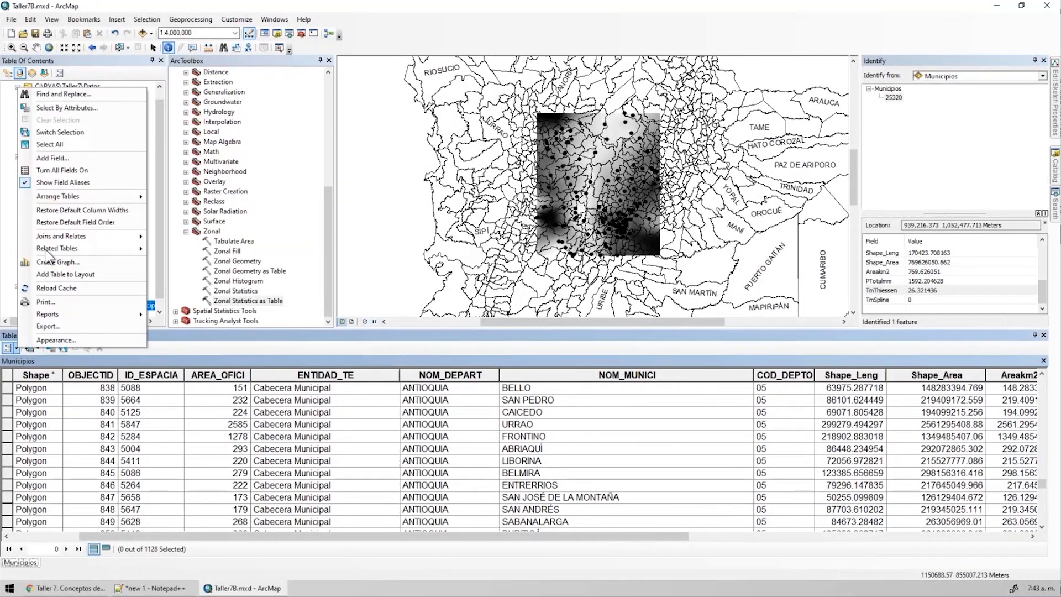
mouse_move(102, 236)
left_click(169, 240)
left_click(621, 216)
left_click(481, 226)
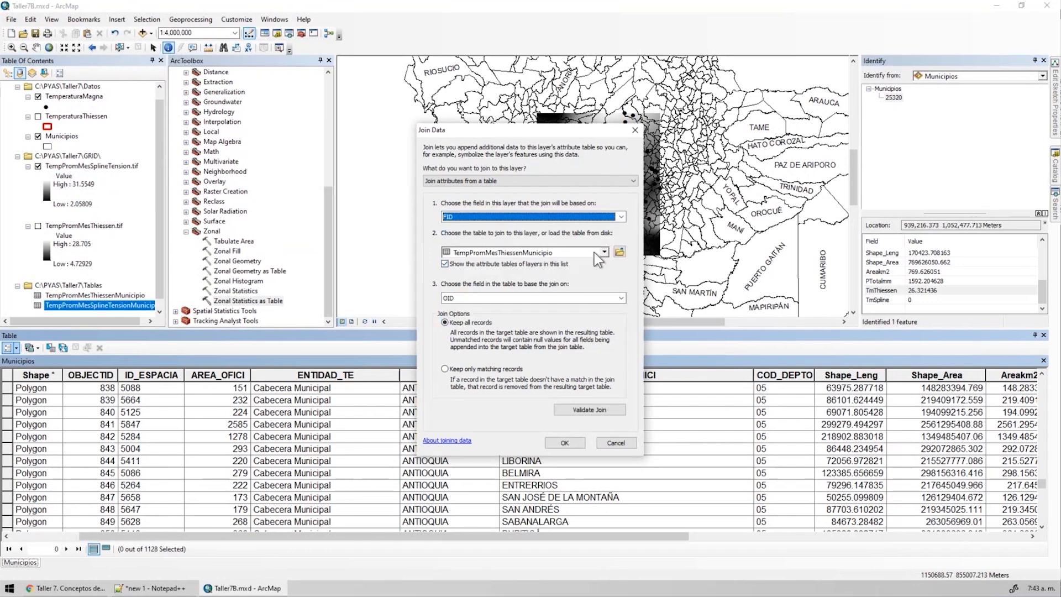
left_click(597, 253)
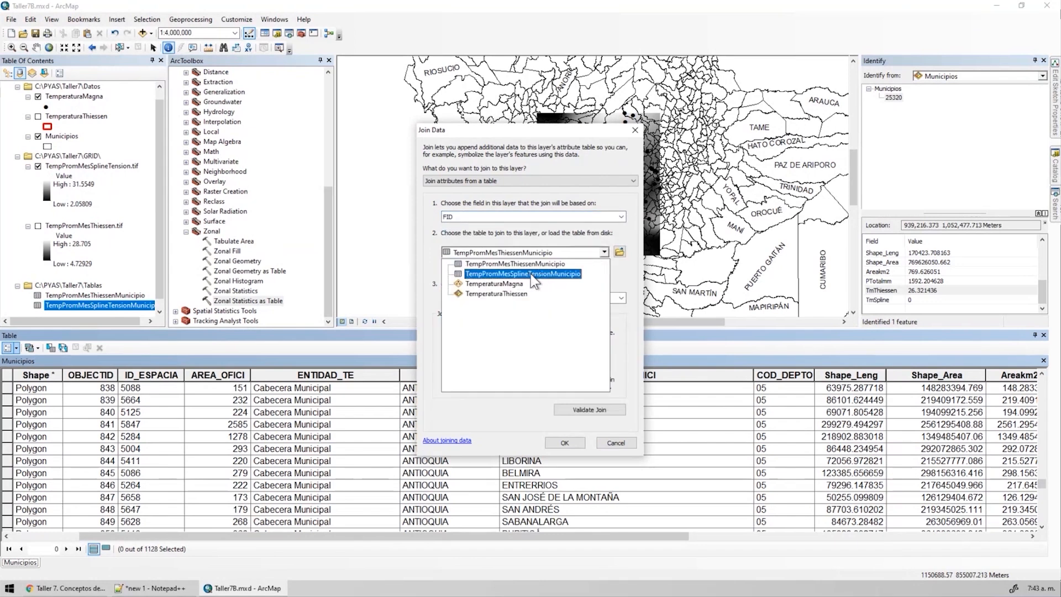
left_click(545, 275)
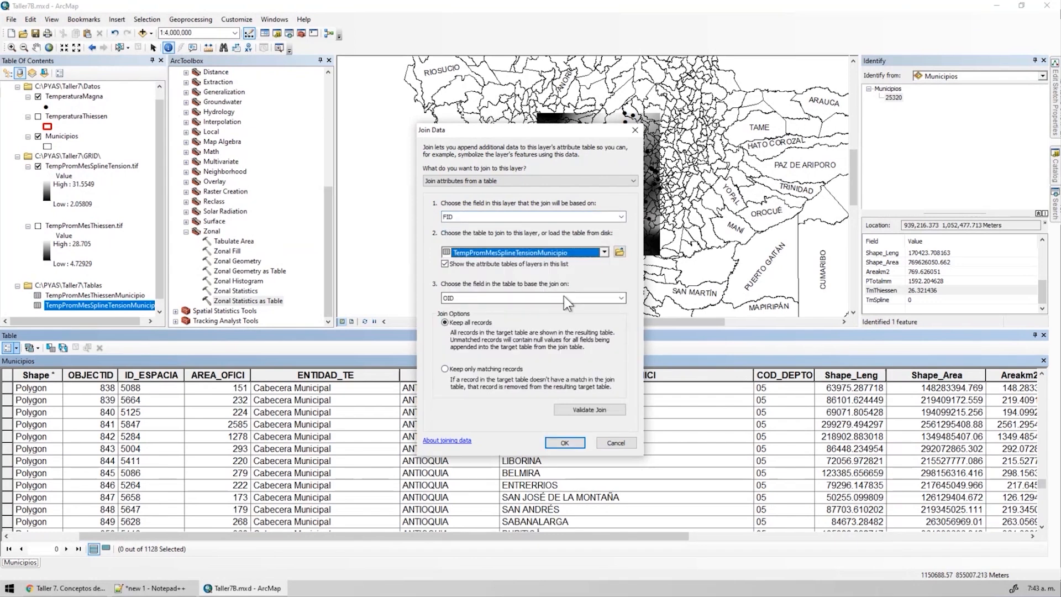
left_click(534, 299)
left_click(454, 319)
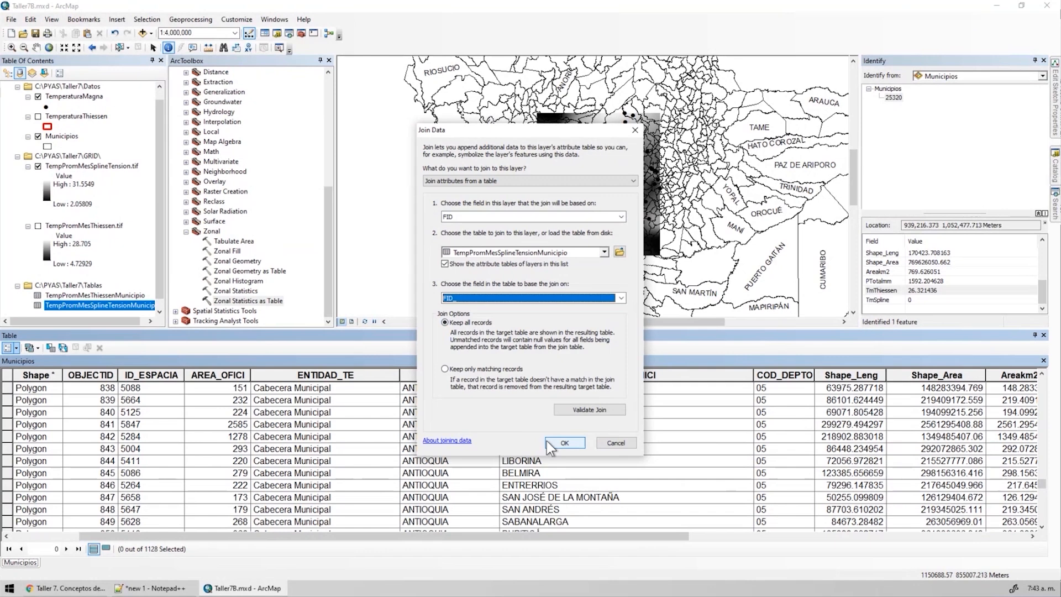
left_click(564, 442)
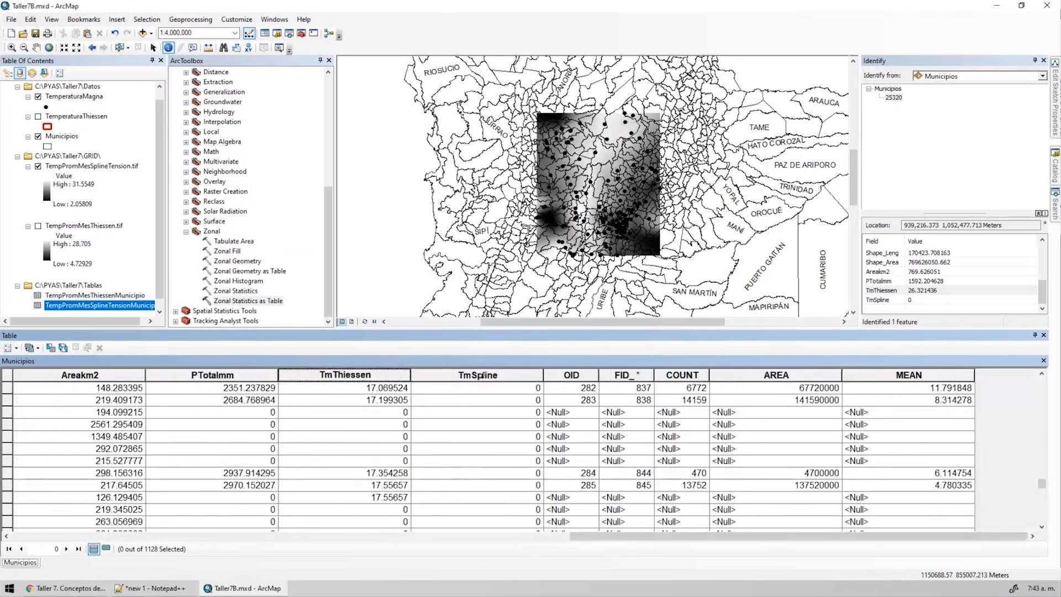
Calculate the TmSpline field of Municipios as [TempPromMesSplineTensionMunicipio.MEAN] with the Field Calculator.
left_click(483, 377)
right_click(483, 377)
left_click(514, 452)
left_click_drag(514, 213, 514, 256)
left_click_drag(453, 272, 488, 272)
key("ctrl+a")
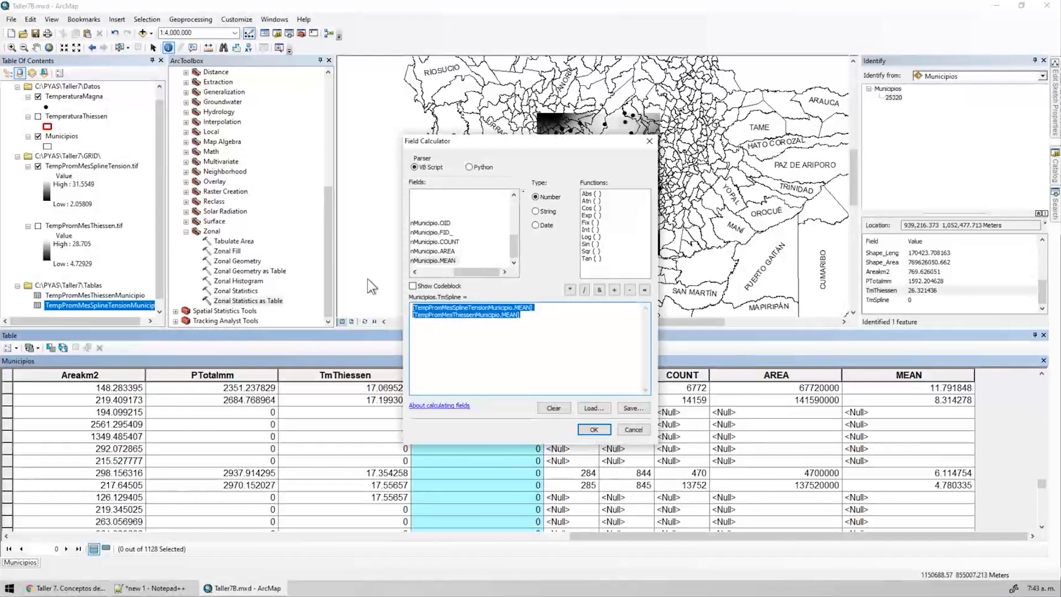
key("BackSpace")
double_click(442, 260)
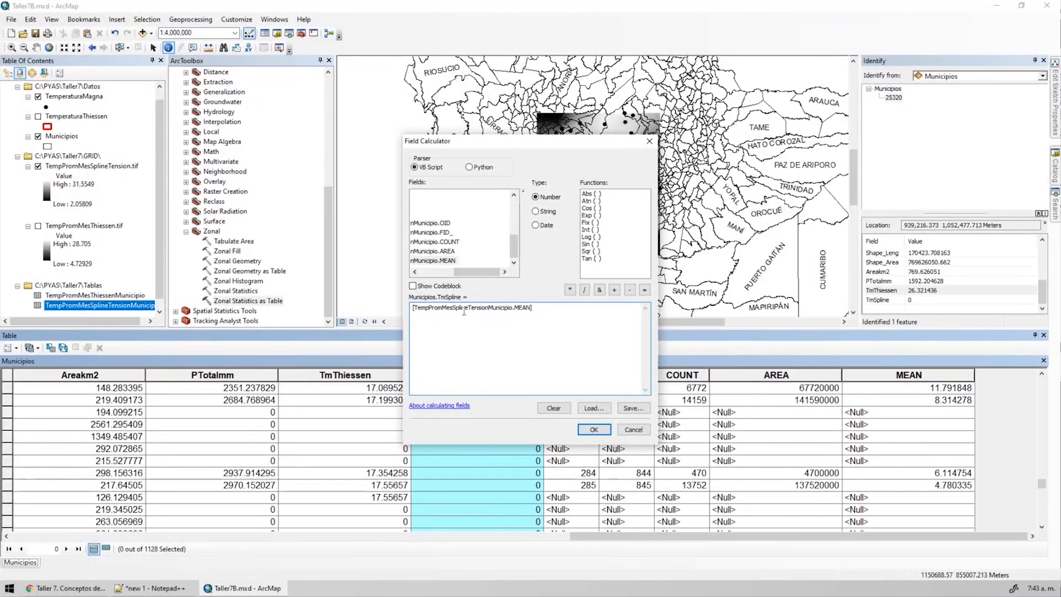
left_click(593, 429)
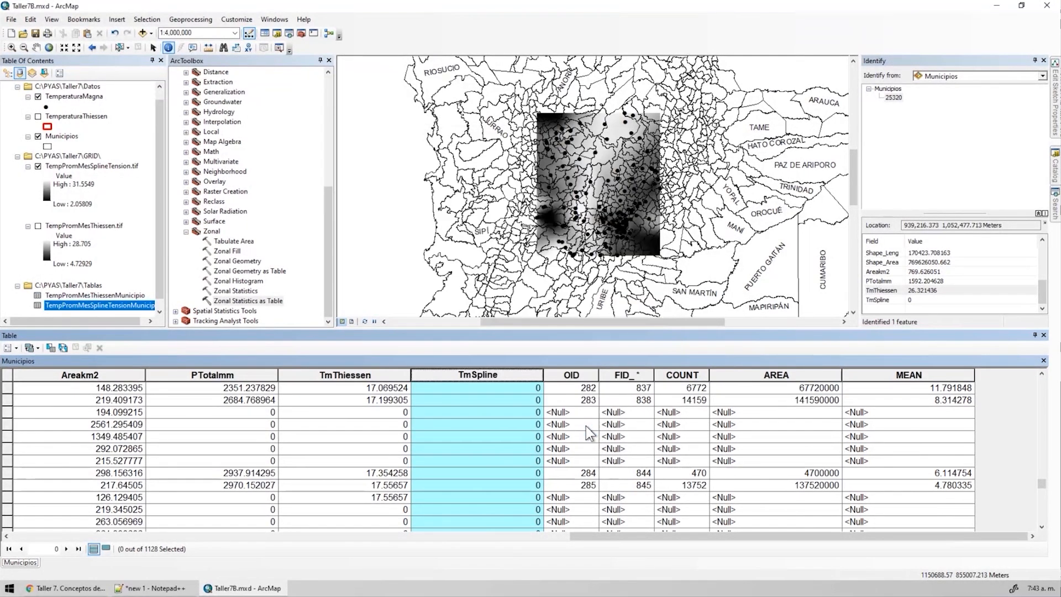
left_click(569, 356)
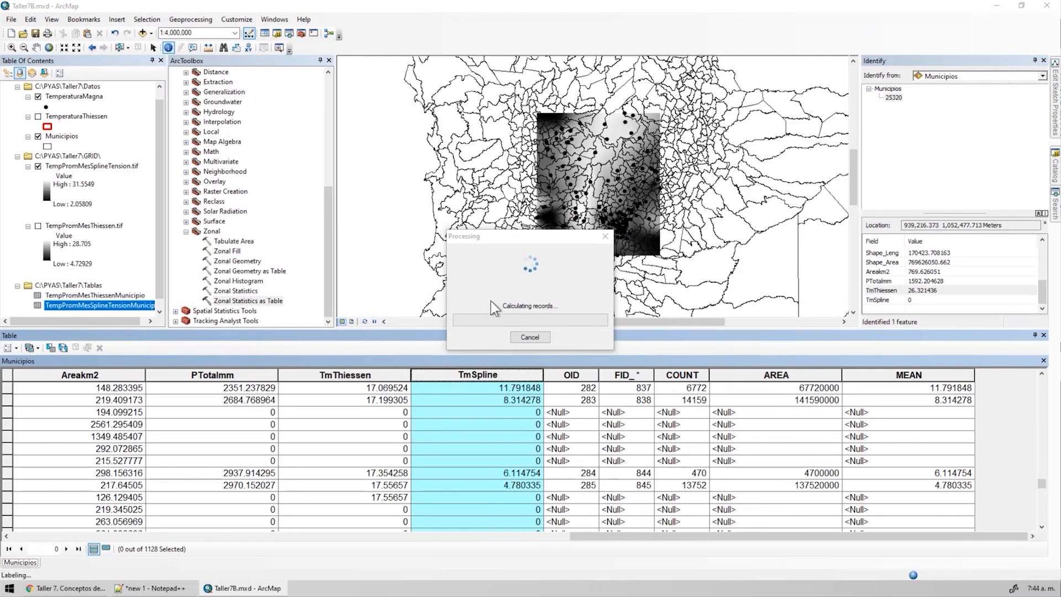
left_click(616, 330)
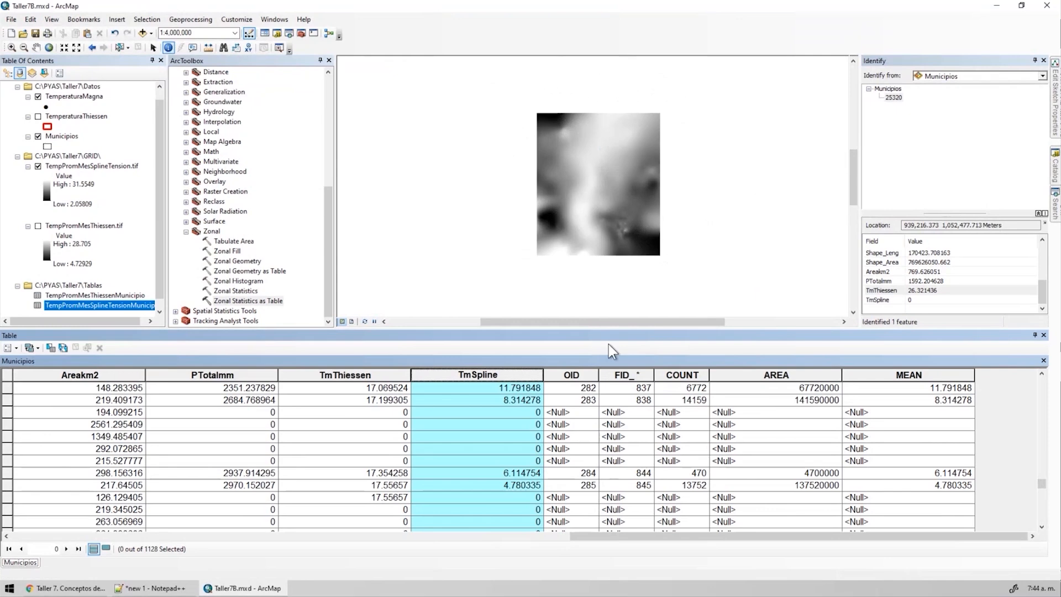
Remove all joins from the Municipios table.
left_click(7, 348)
mouse_move(85, 236)
mouse_move(212, 252)
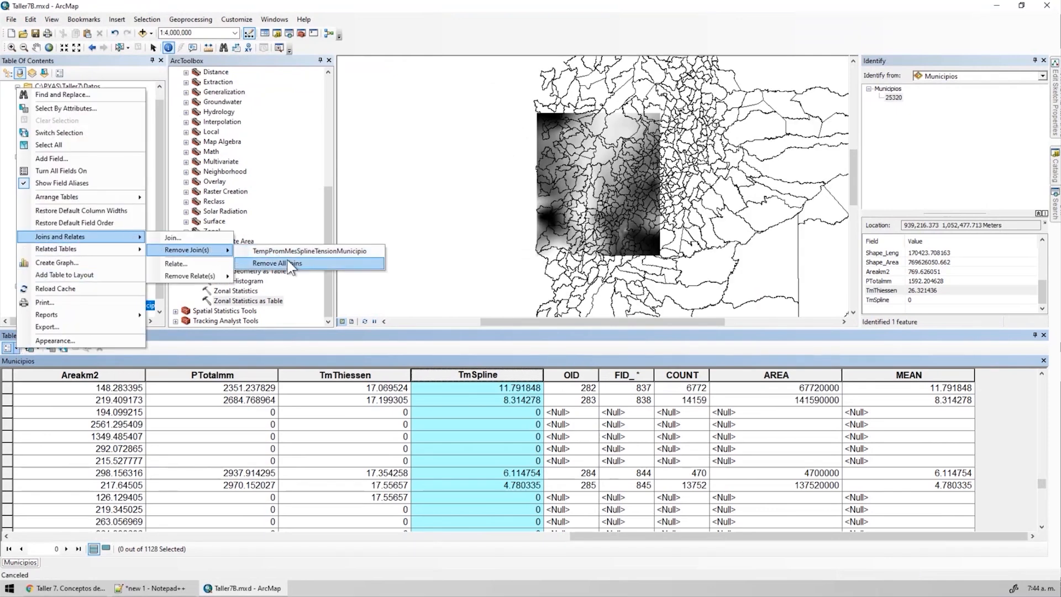
left_click(276, 265)
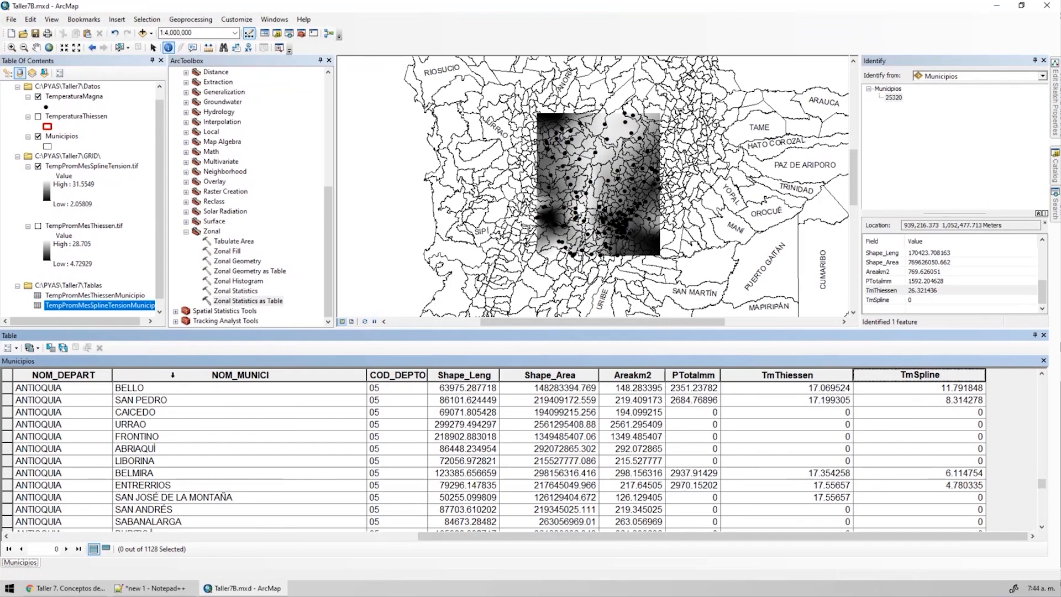
Find Guaduas in Municipios sorted by NOM_MUNICI, and identify it on the map to compare its TmThiessen and TmSpline values.
double_click(172, 374)
double_click(148, 371)
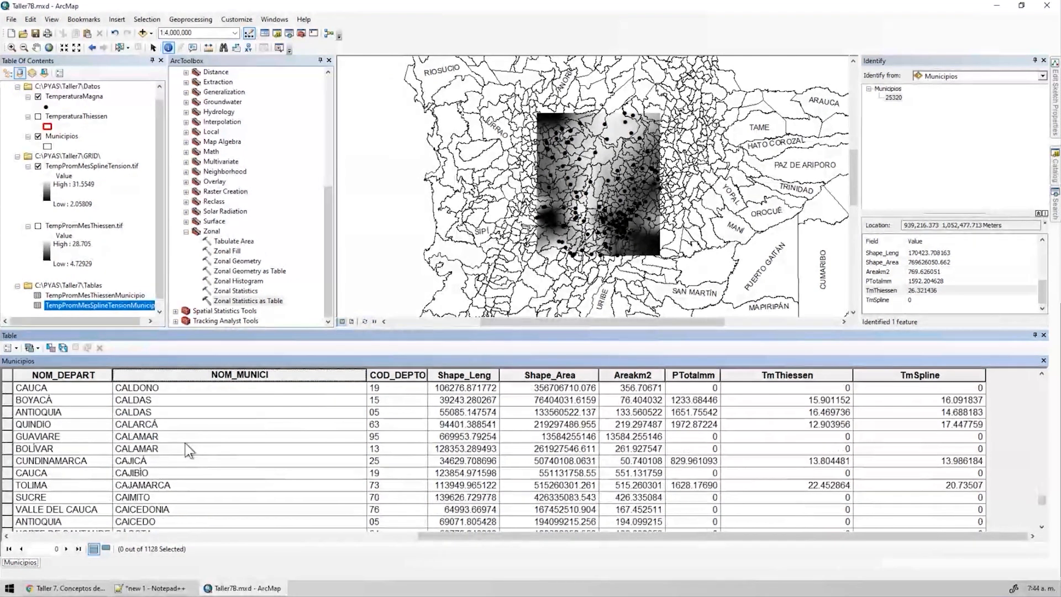
scroll(185, 444, "down", 20)
scroll(184, 443, "down", 15)
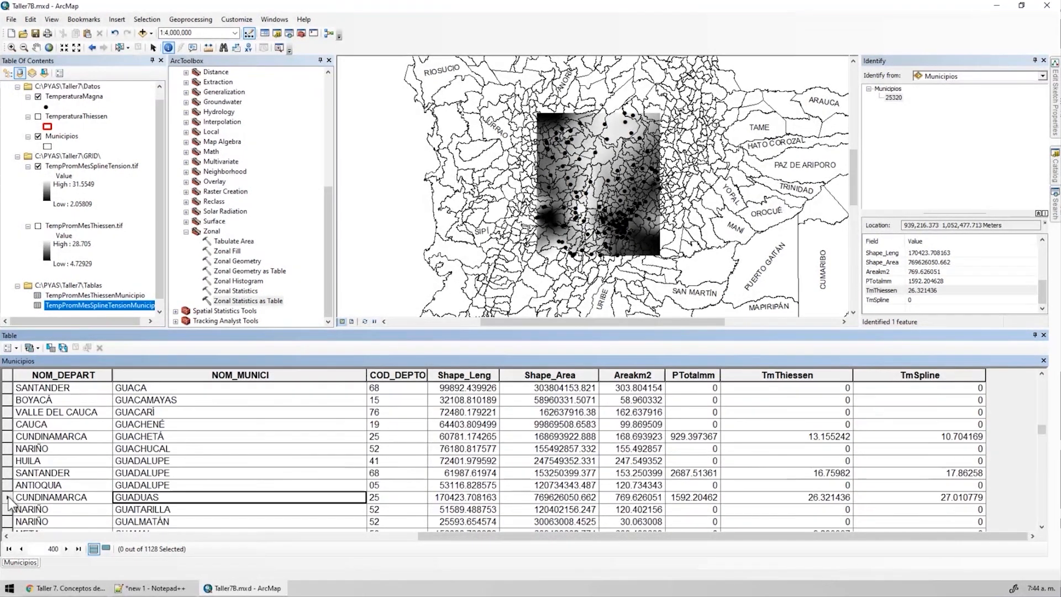
double_click(8, 497)
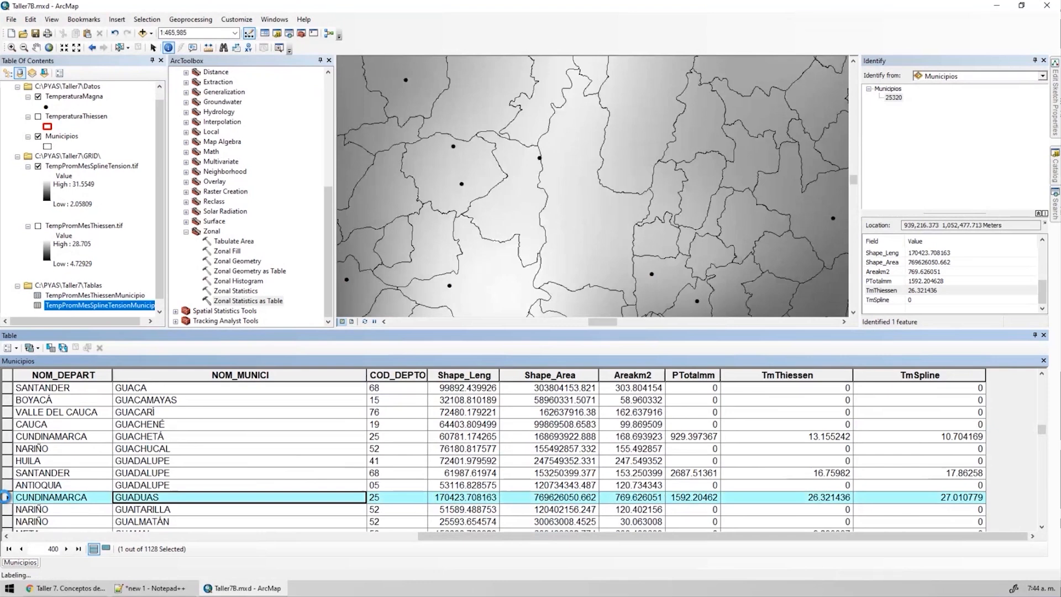
left_click(571, 181)
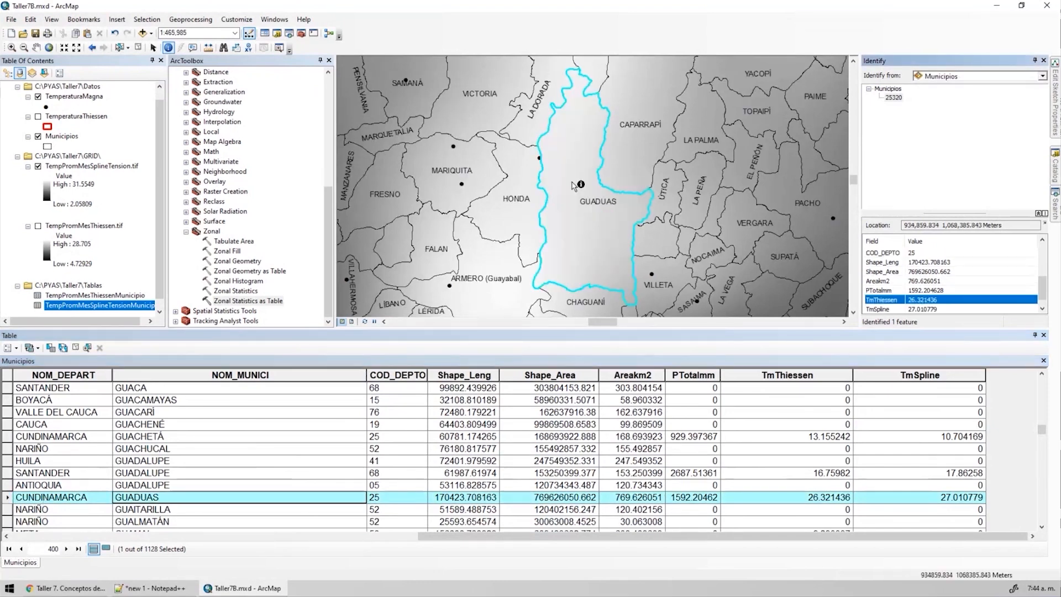
left_click_drag(977, 214, 982, 134)
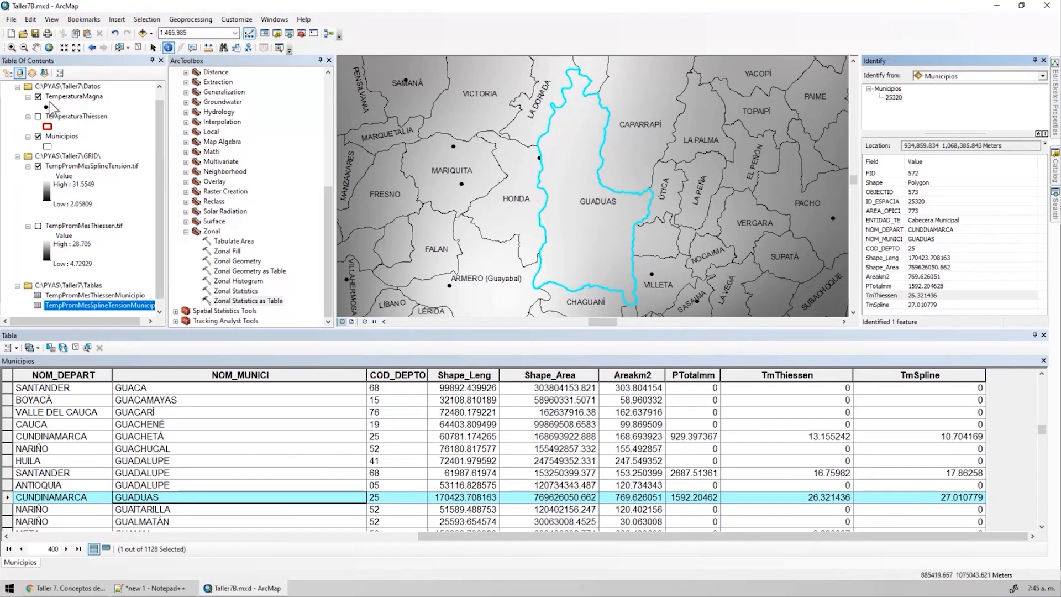
Label the TemperaturaMagna stations with the PromMes field in bold Arial, size 14.
left_click(66, 97)
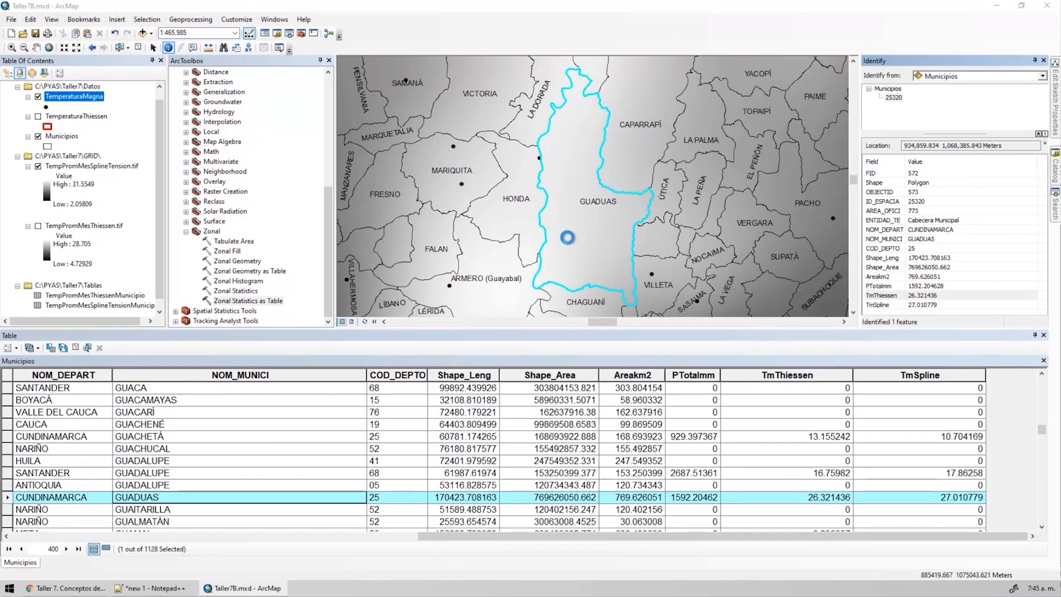
left_click(486, 260)
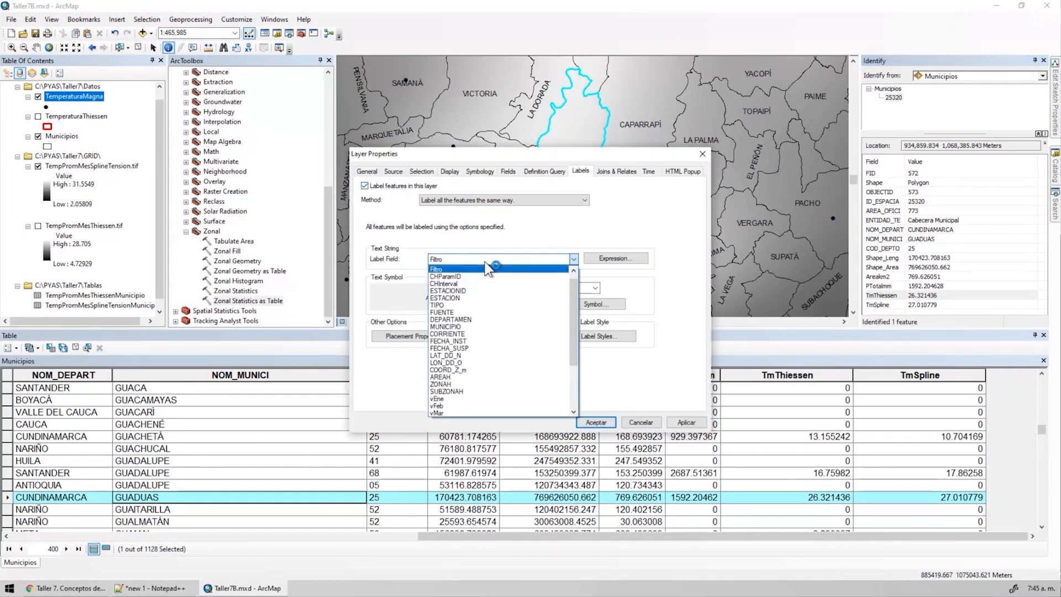
left_click(486, 284)
left_click(594, 288)
left_click(578, 338)
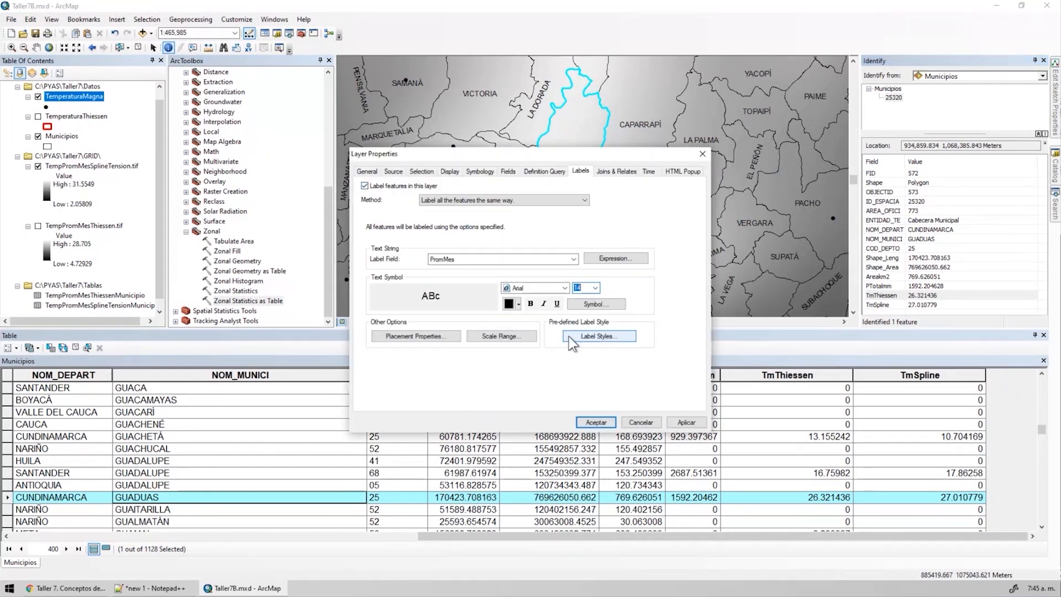
left_click(531, 304)
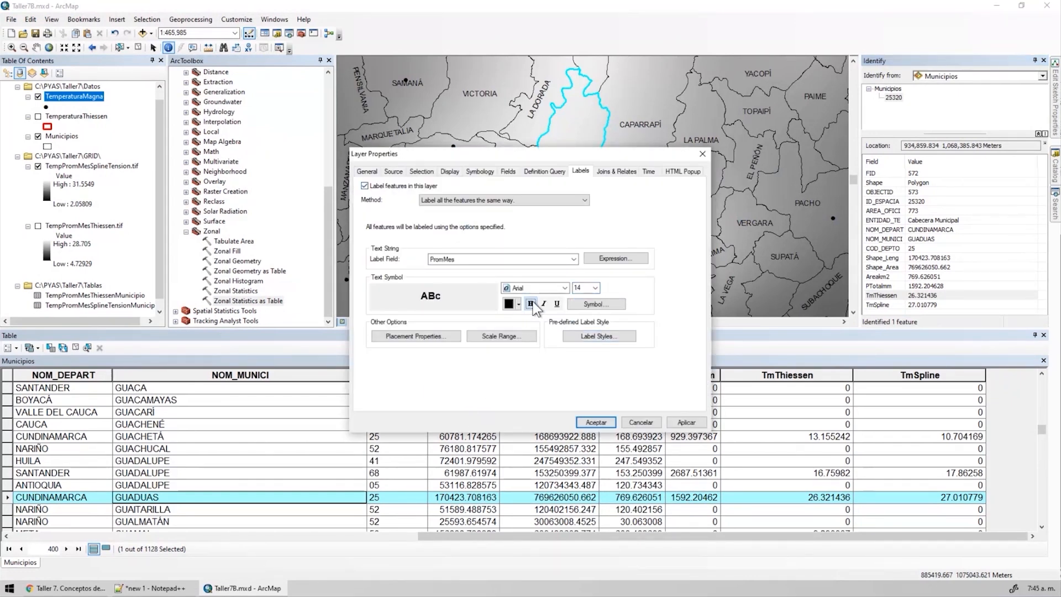
left_click(686, 423)
left_click(595, 423)
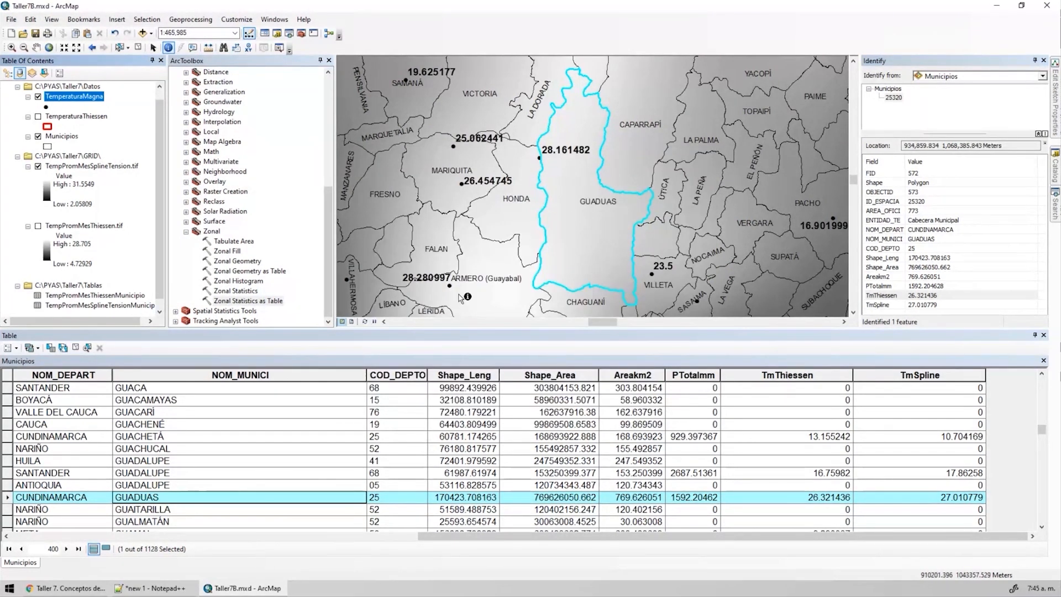
Show the TemperaturaThiessen layer and compare the TmSpline value of Guaduas with the labels of its surrounding stations.
left_click(38, 116)
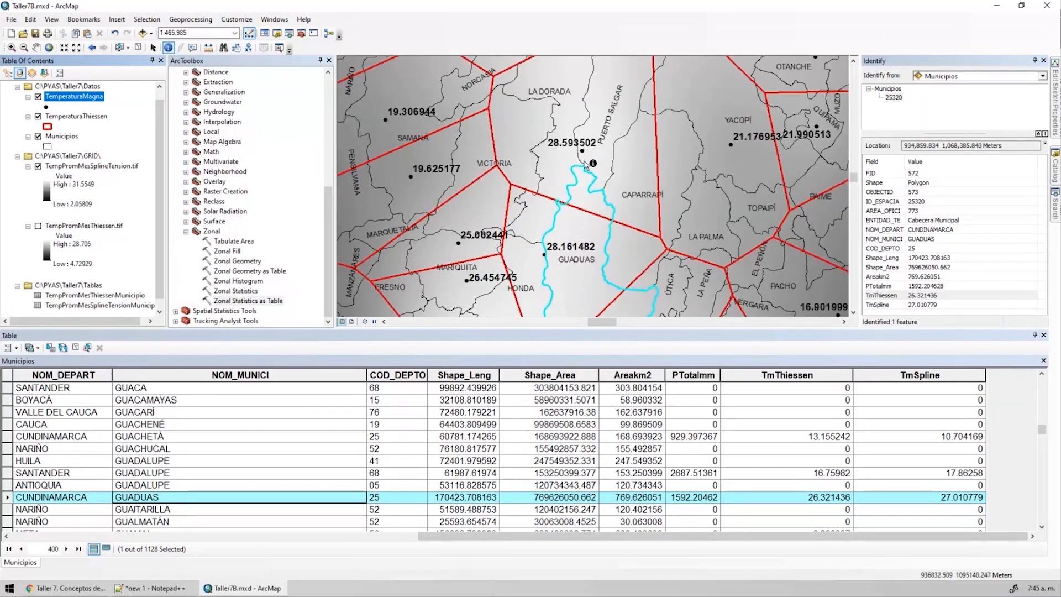
left_click_drag(583, 173, 592, 104)
left_click_drag(551, 193, 522, 145)
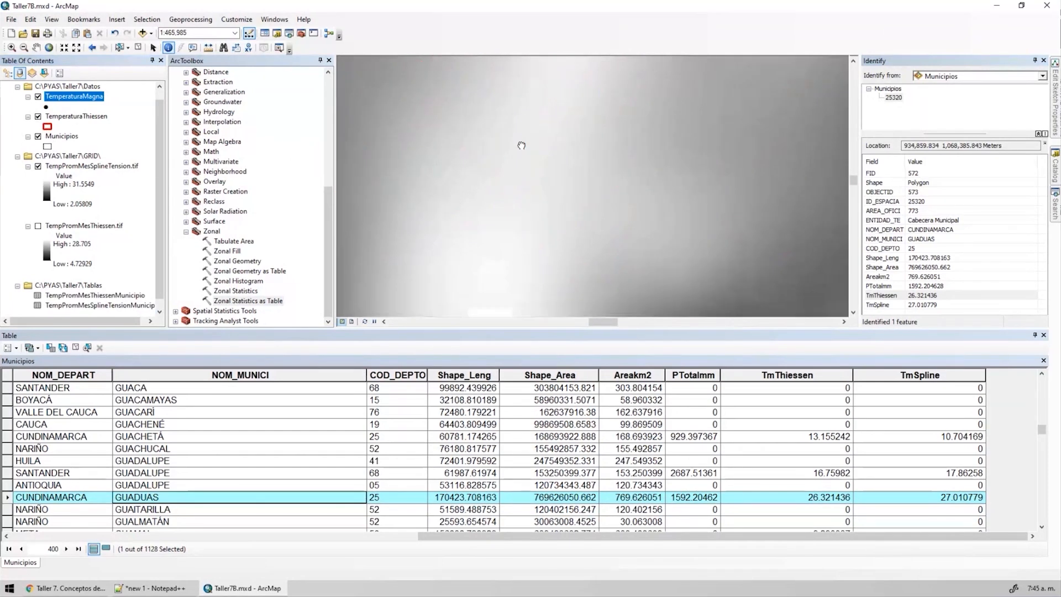
left_click_drag(494, 223, 463, 165)
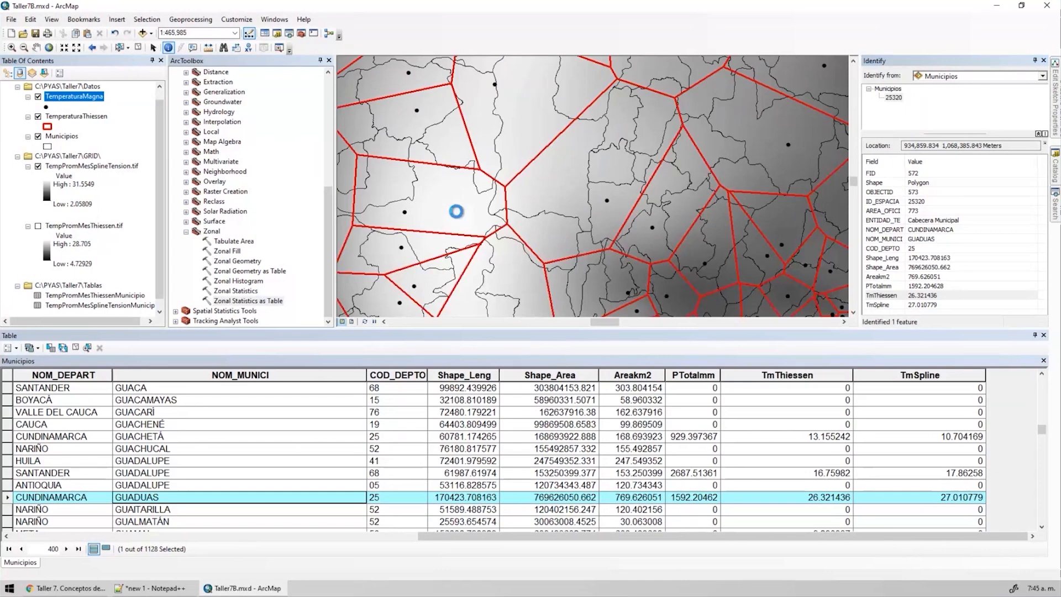
left_click_drag(580, 281, 553, 245)
left_click_drag(604, 210, 649, 304)
left_click_drag(546, 115, 566, 163)
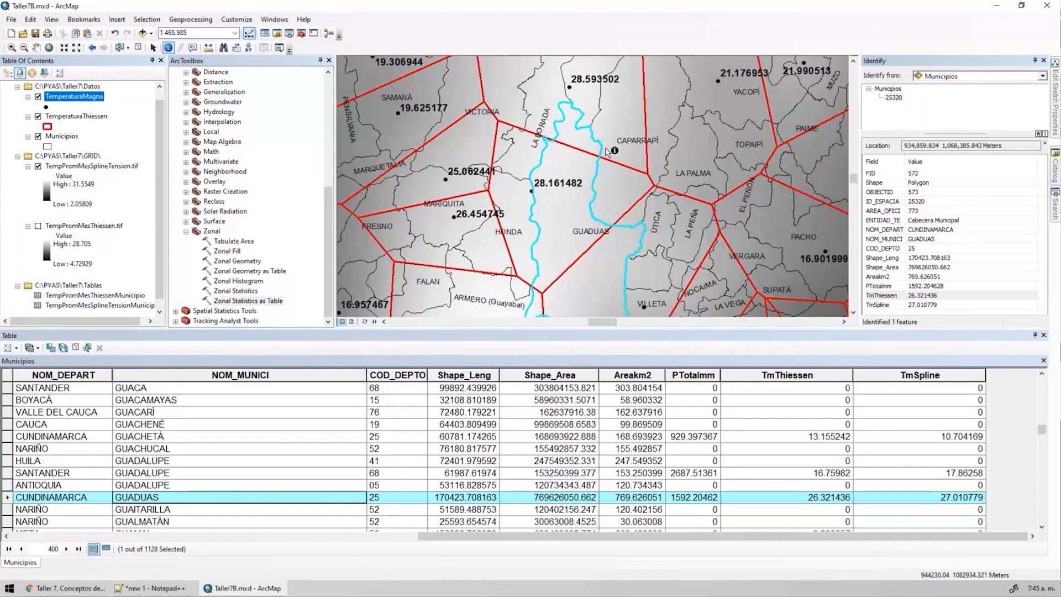
left_click(920, 305)
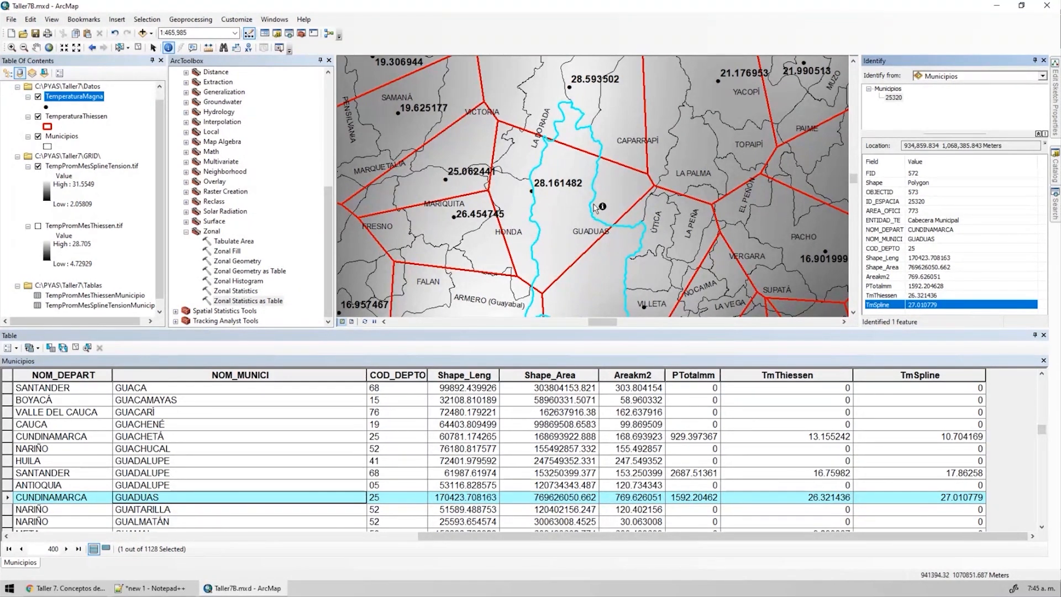
Identify the municipality of Cota, northwest of Bogotá, and check its TmSpline value against the nearby stations.
scroll(553, 160, "up", 3)
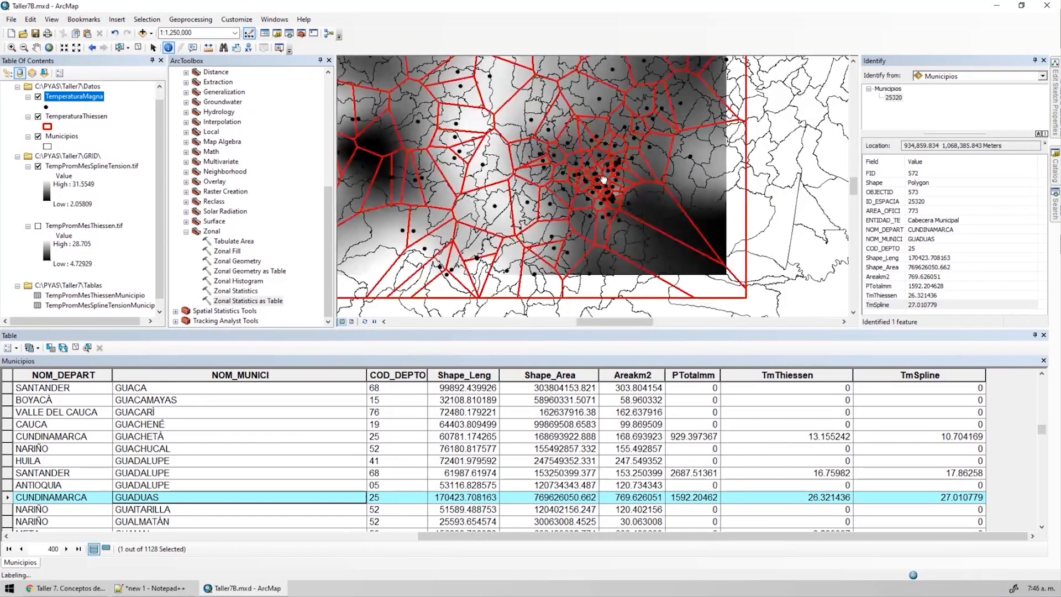
scroll(603, 179, "down", 5)
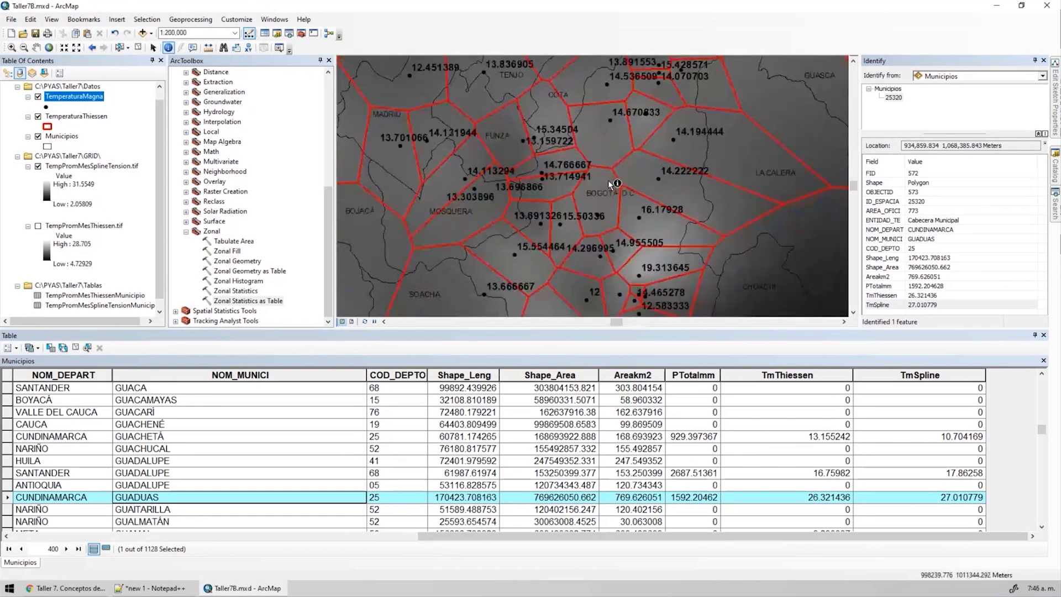
left_click_drag(624, 123, 599, 236)
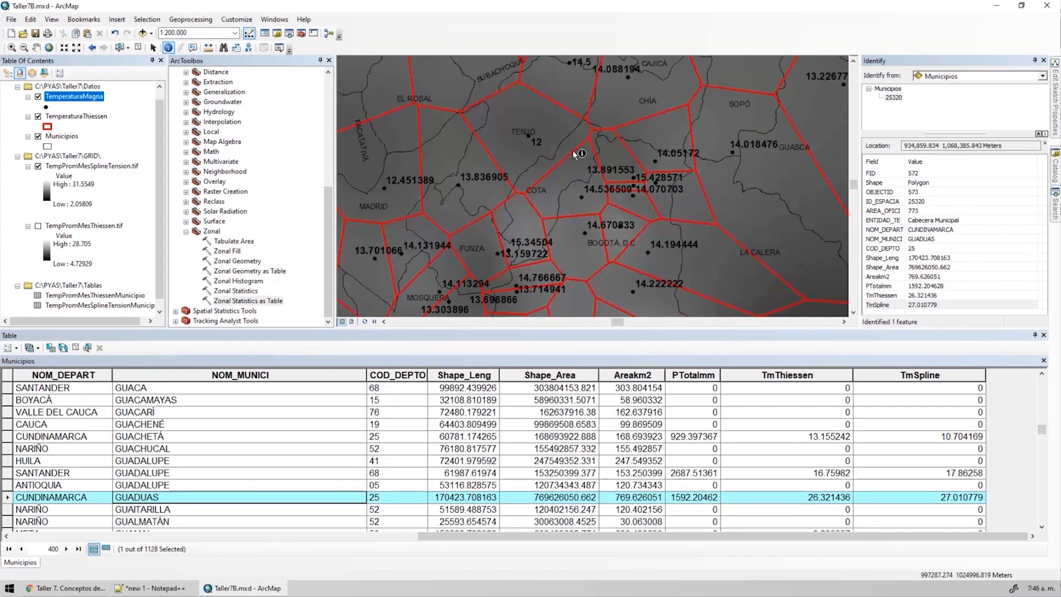
left_click(555, 176)
left_click(933, 305)
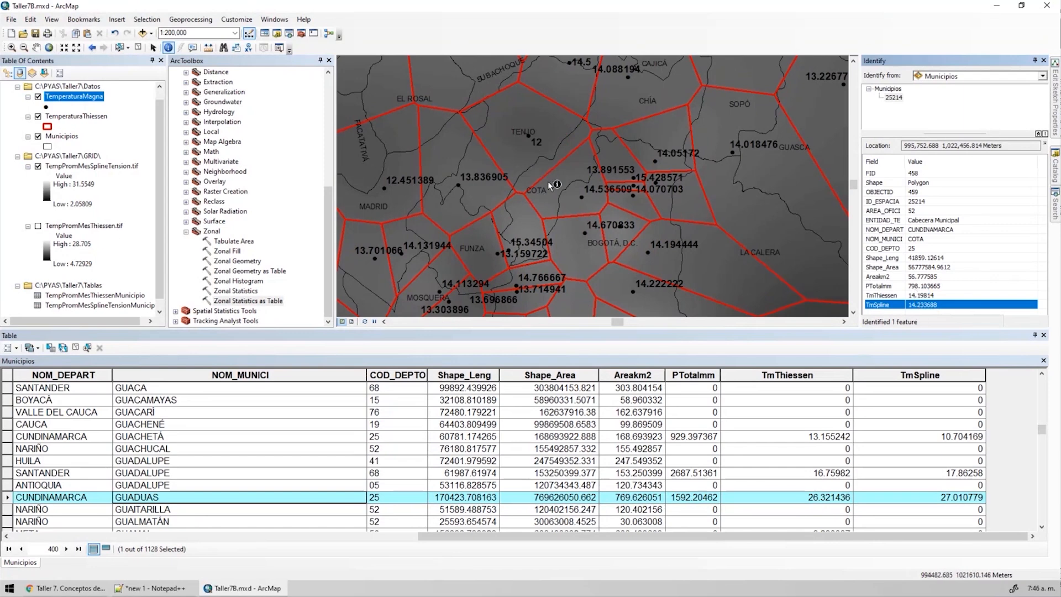
Make Municipios the only selectable layer, select the Cota polygon on the map, and close the attribute table.
left_click(120, 47)
left_click(531, 218)
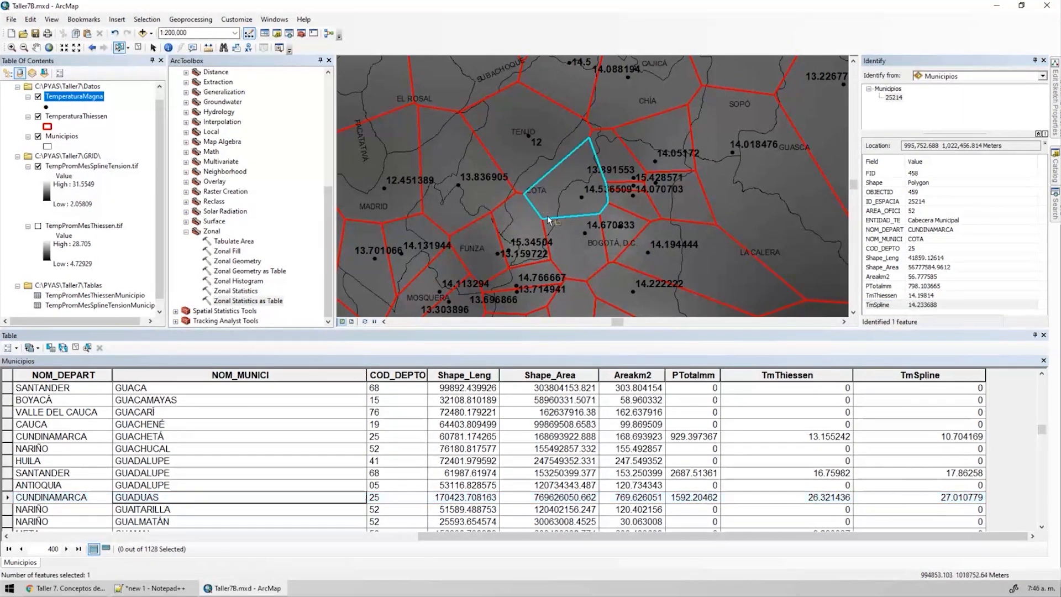
left_click(44, 58)
left_click(117, 145)
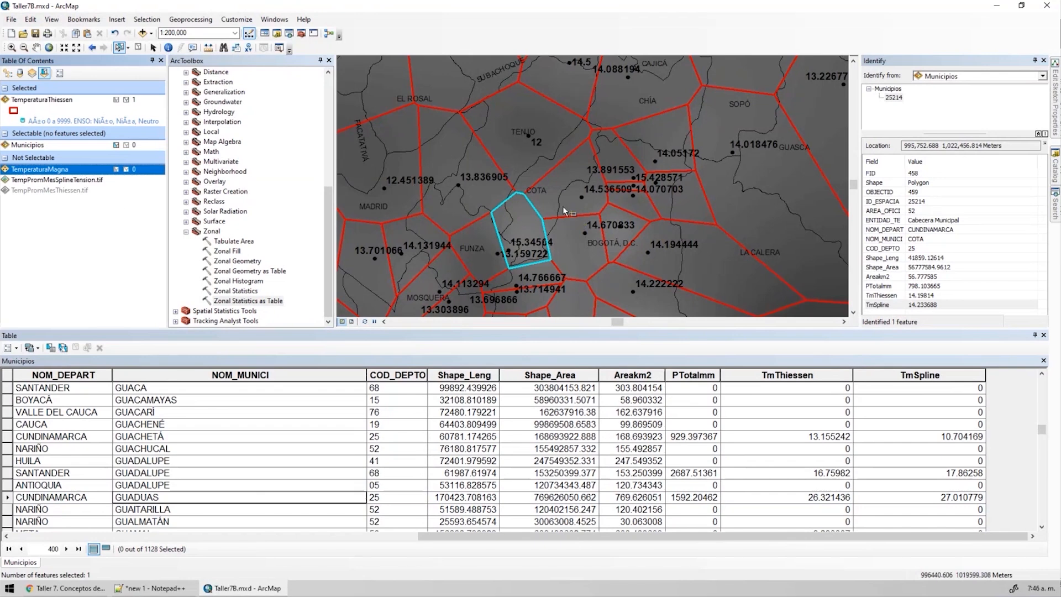
left_click(539, 210)
scroll(569, 200, "down", 1)
left_click(1044, 335)
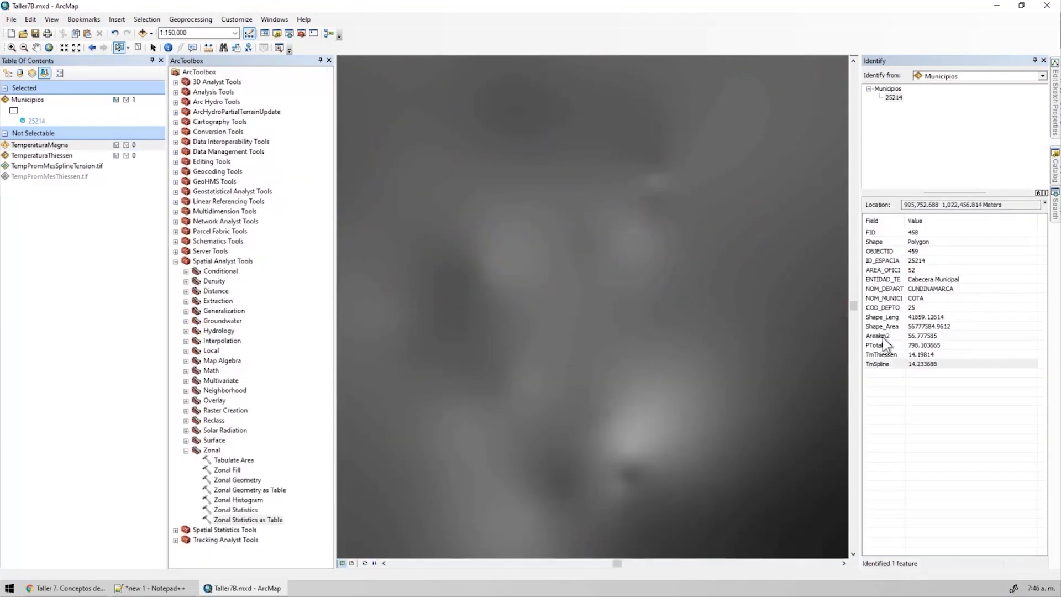
scroll(600, 342, "down", 1)
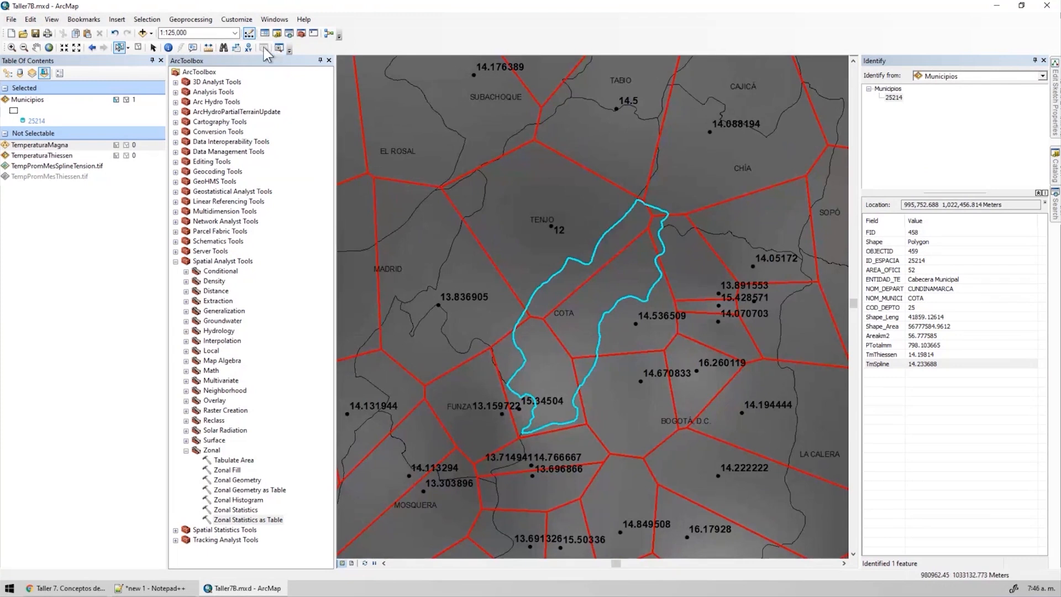
Measure the distance from the Tenjo station to the 14.536509 station east of Cota, and check Cota's TmThiessen value.
left_click(208, 47)
left_click(551, 226)
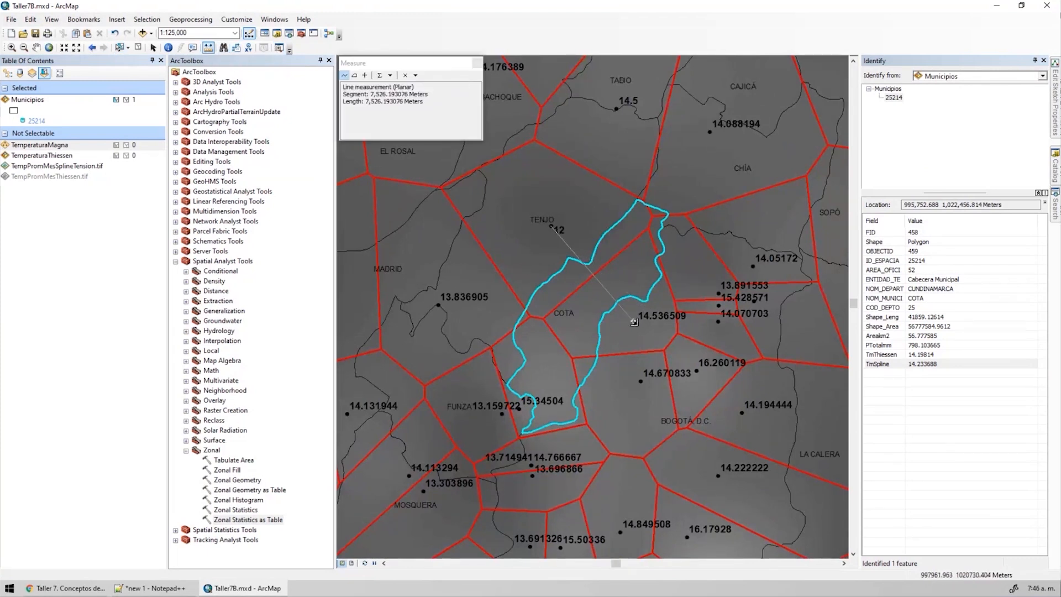
double_click(635, 321)
left_click(916, 364)
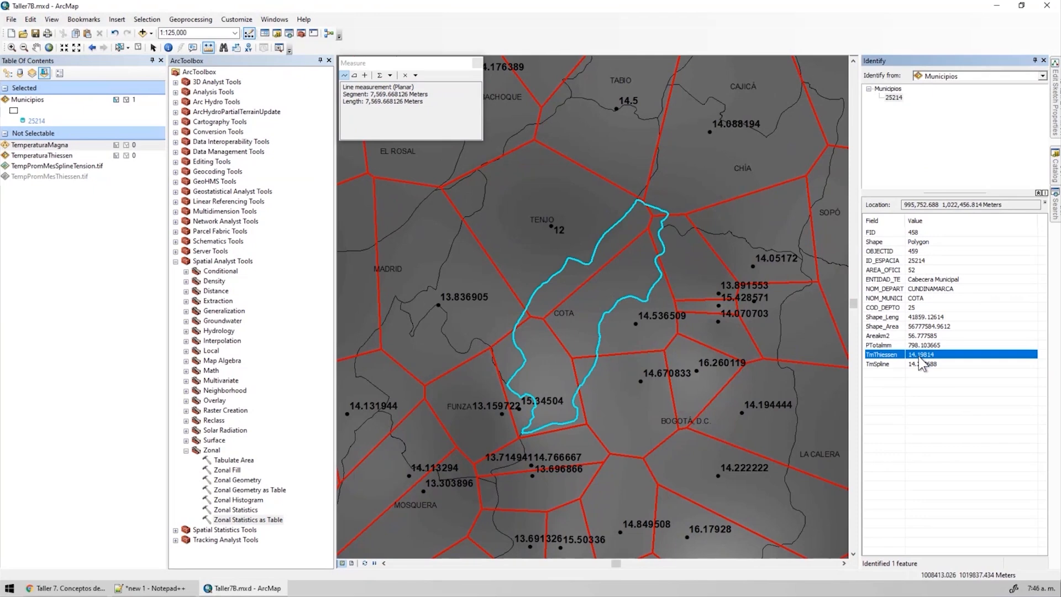
Select the Bogotá, D.C. polygon in Municipios and look over the stations along its extent.
scroll(703, 393, "up", 2)
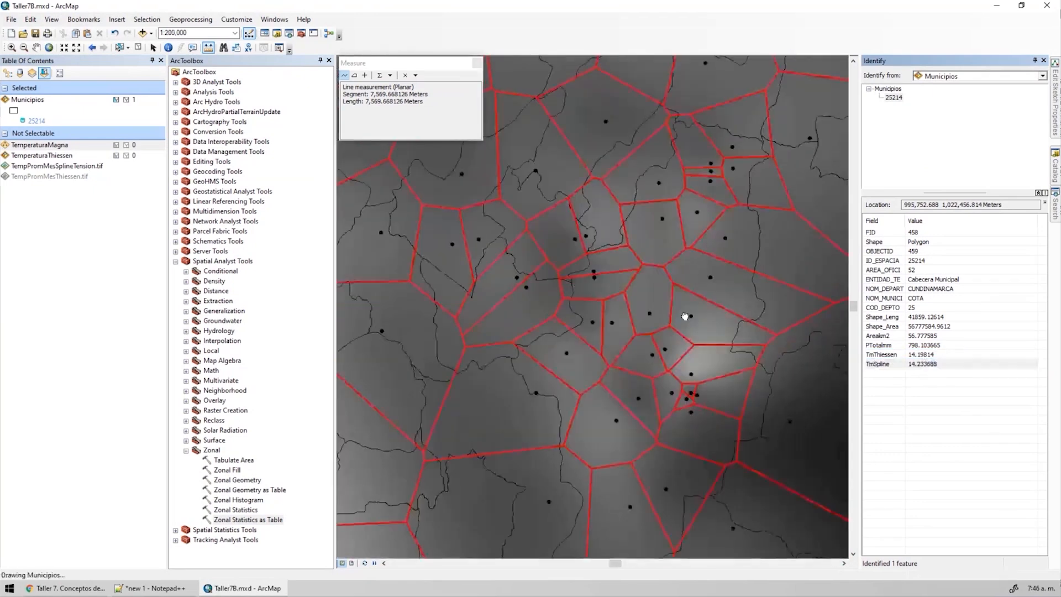
left_click(119, 47)
left_click(651, 283)
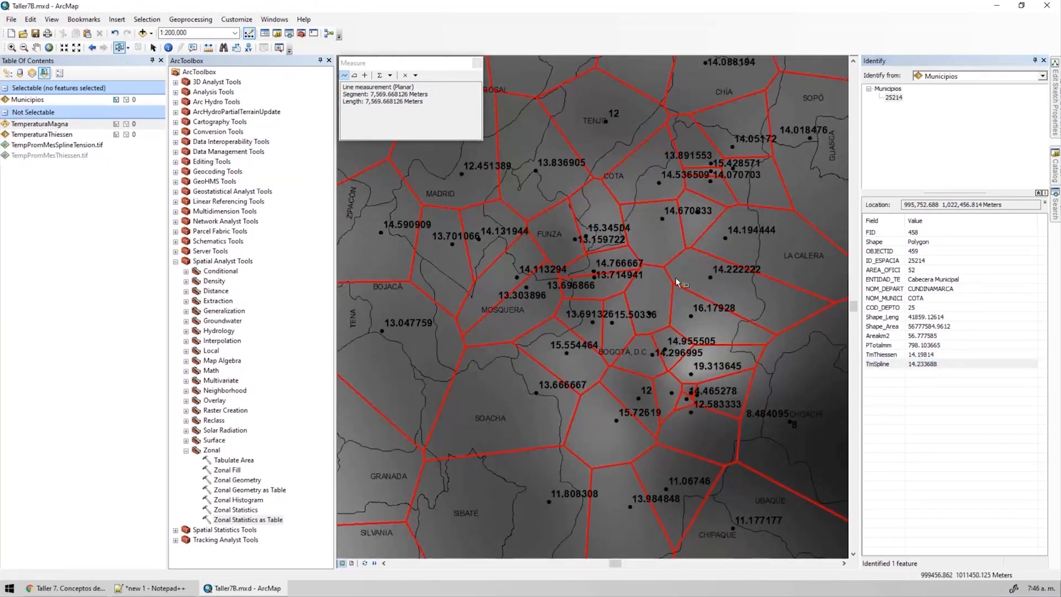
left_click_drag(641, 276, 632, 104)
left_click_drag(616, 448, 635, 221)
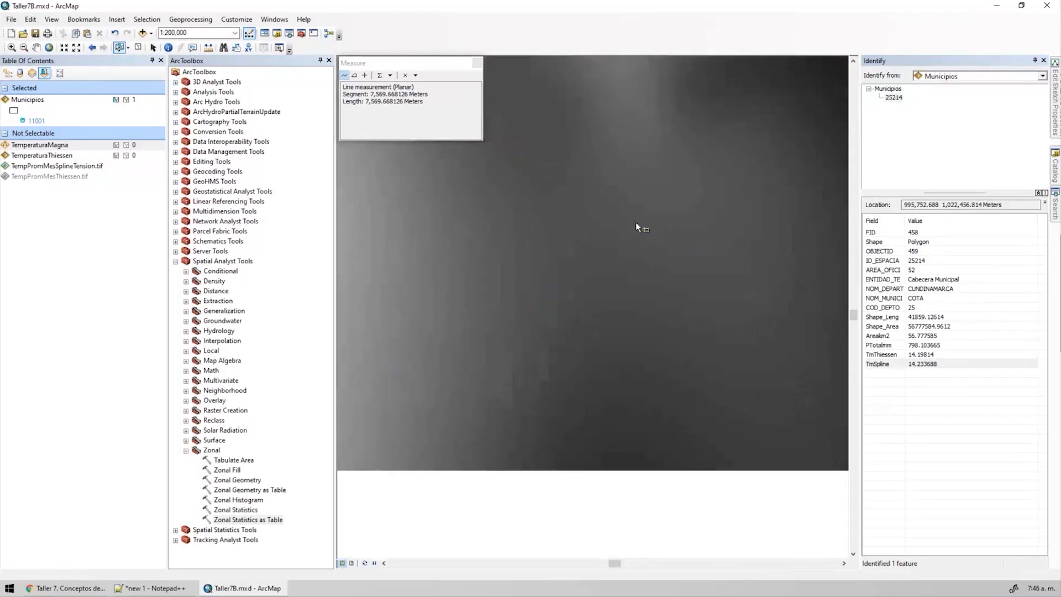
left_click_drag(627, 322, 600, 345)
left_click_drag(643, 177, 600, 407)
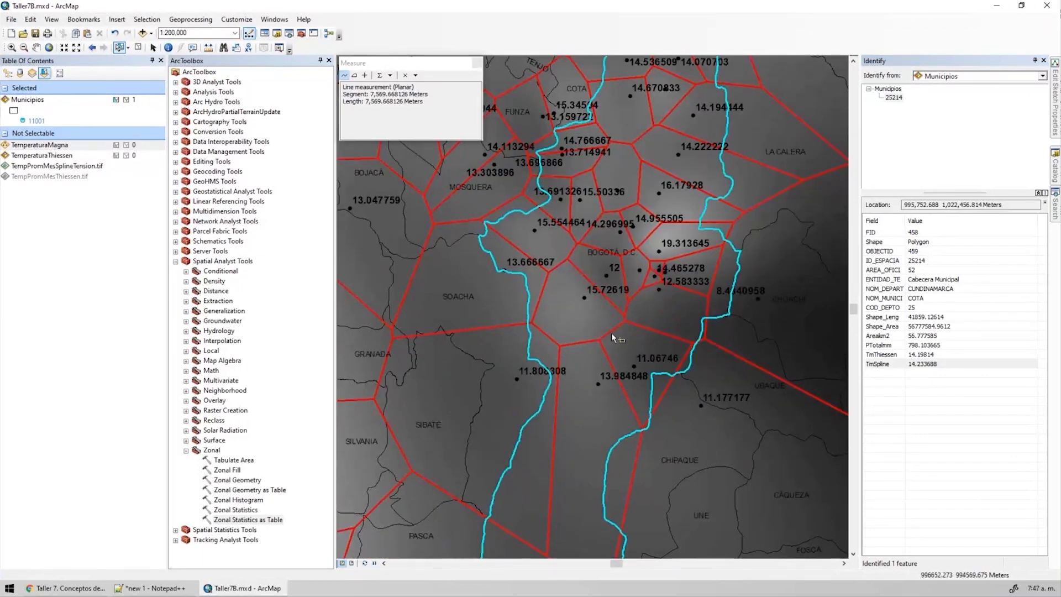
Identify Bogotá, D.C. and compare its TmThiessen and TmSpline values with the station labels across the municipality.
left_click(168, 47)
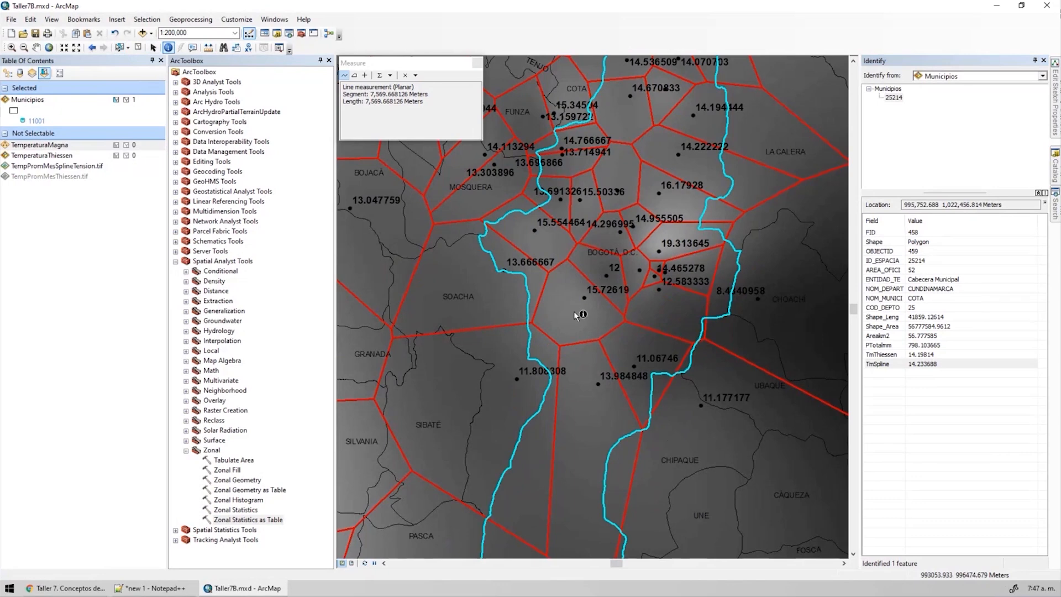
left_click(576, 307)
left_click(949, 278)
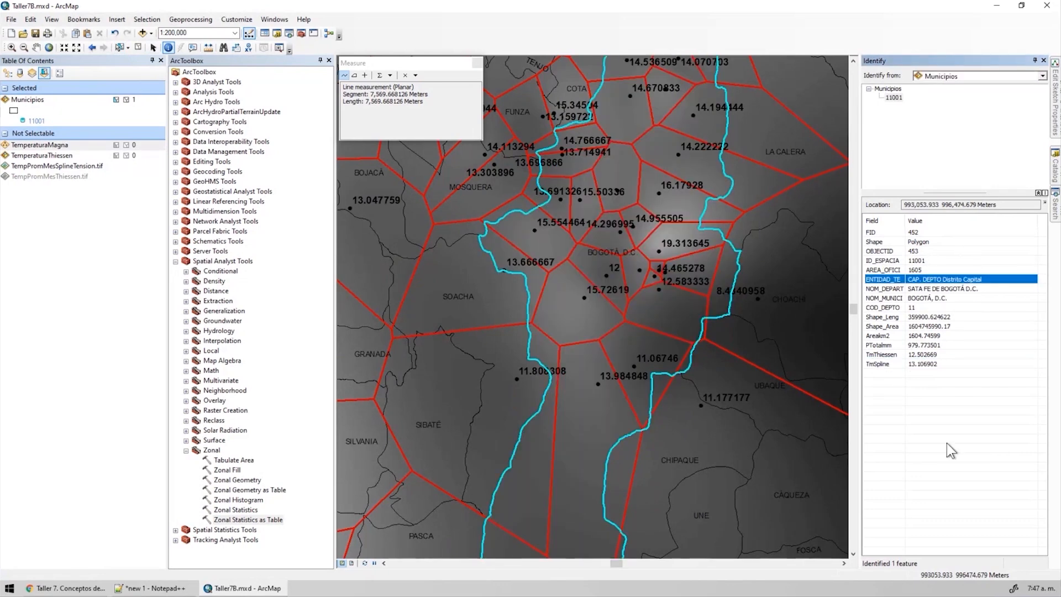
left_click(932, 287)
left_click(933, 354)
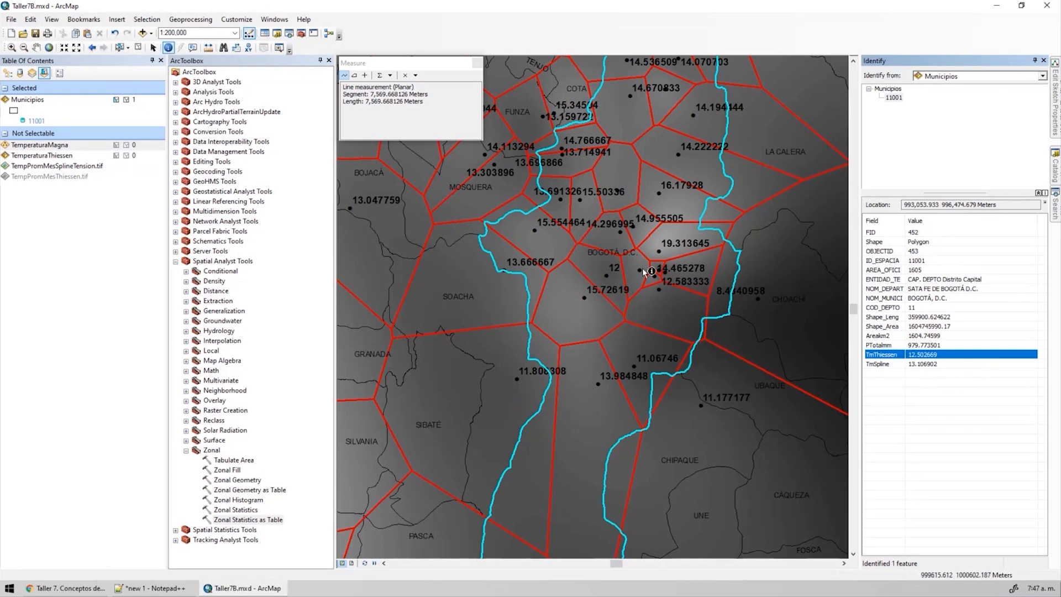
scroll(631, 230, "up", 1)
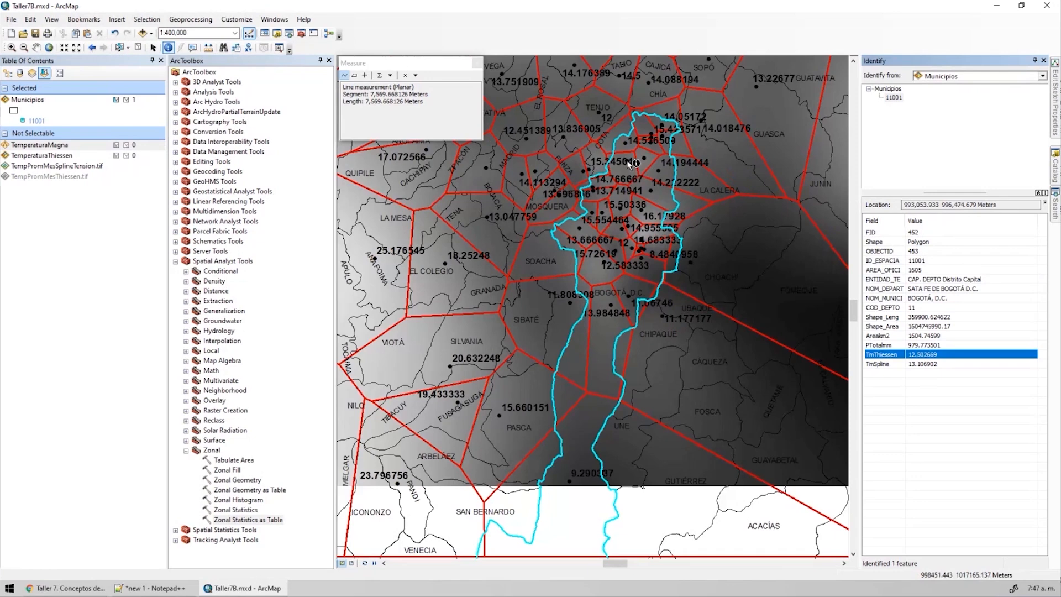
left_click_drag(627, 162, 613, 217)
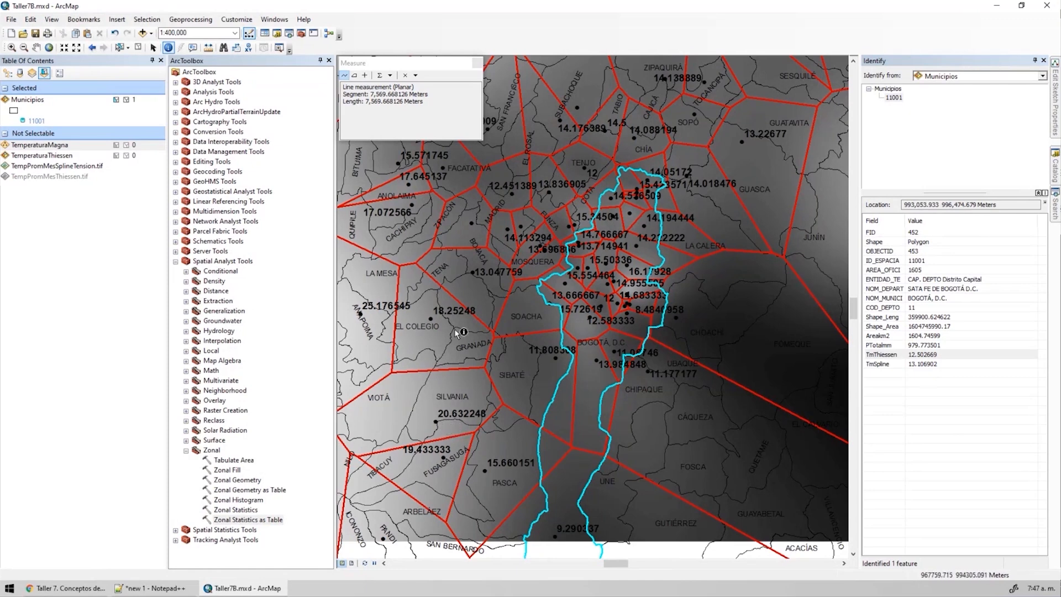
left_click_drag(570, 319, 564, 251)
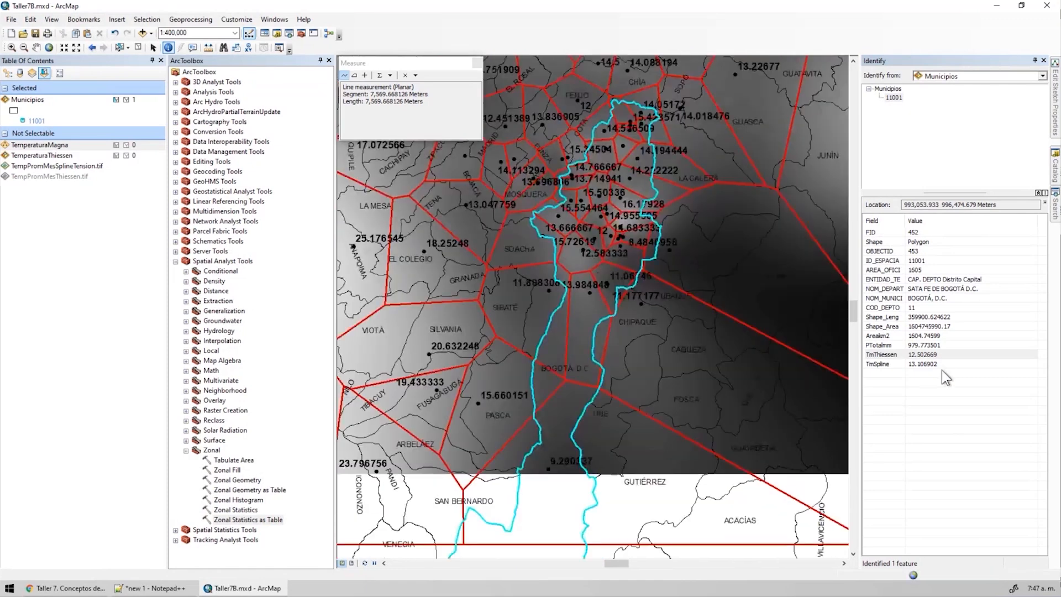
left_click(922, 355)
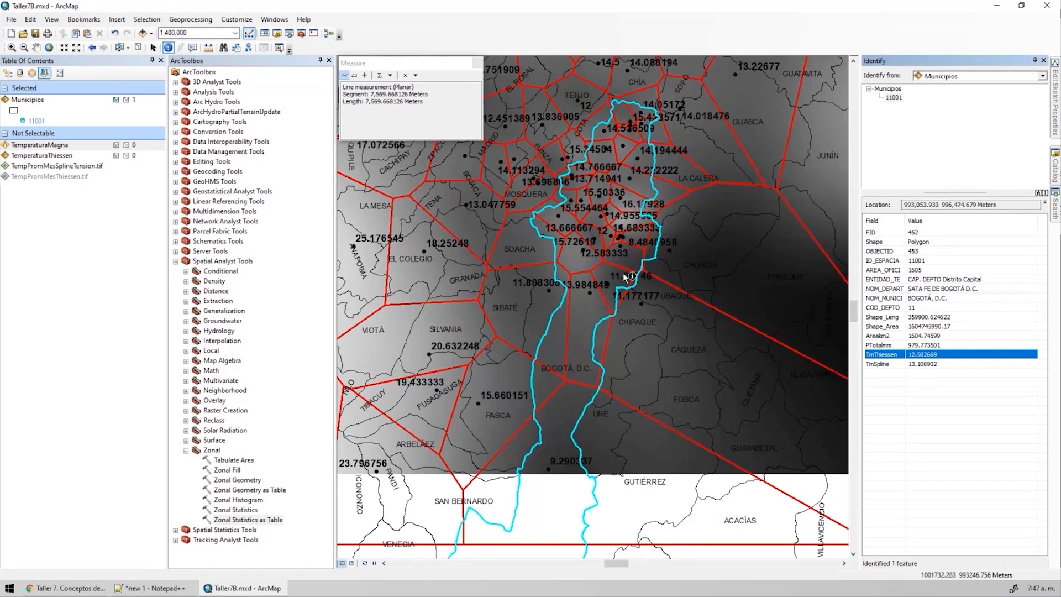